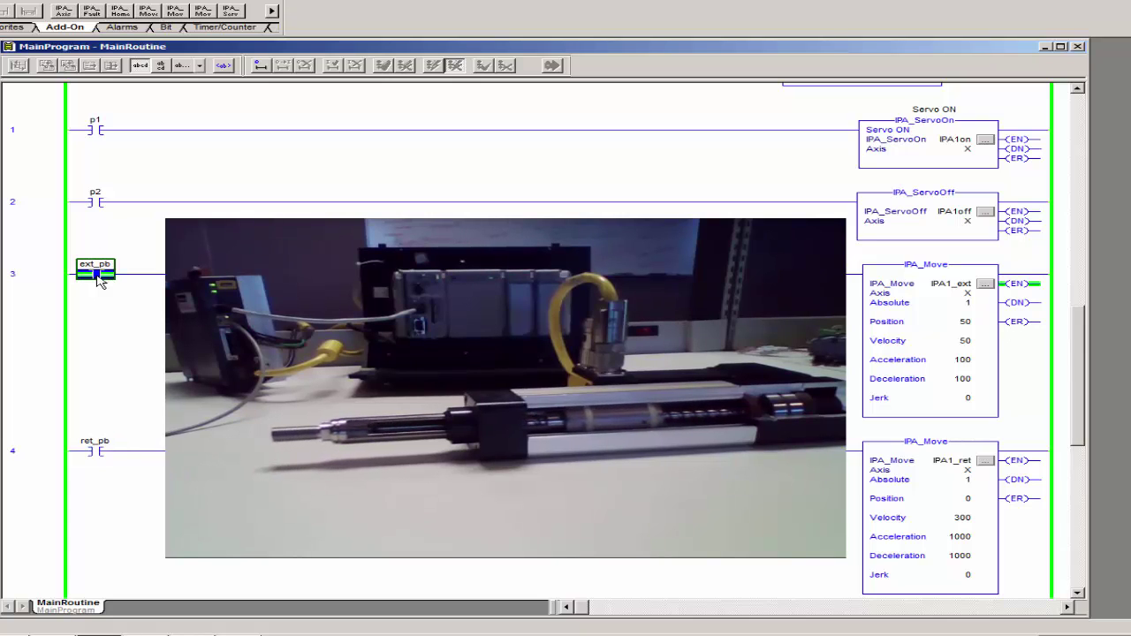
Toggle ext_pb on rung 3 to extend the actuator, then turn it off and select ret_pb on rung 4
{"action": "key", "text": "ctrl+t"}
{"action": "left_click", "coordinate": [97, 452]}
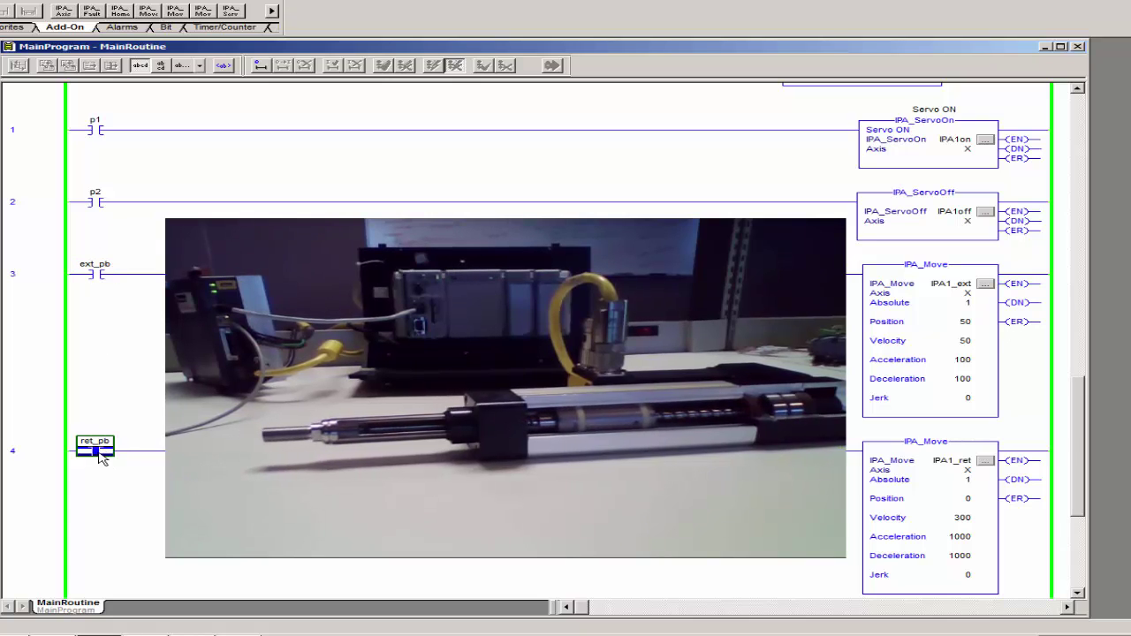
{"action": "key", "text": "ctrl+t"}
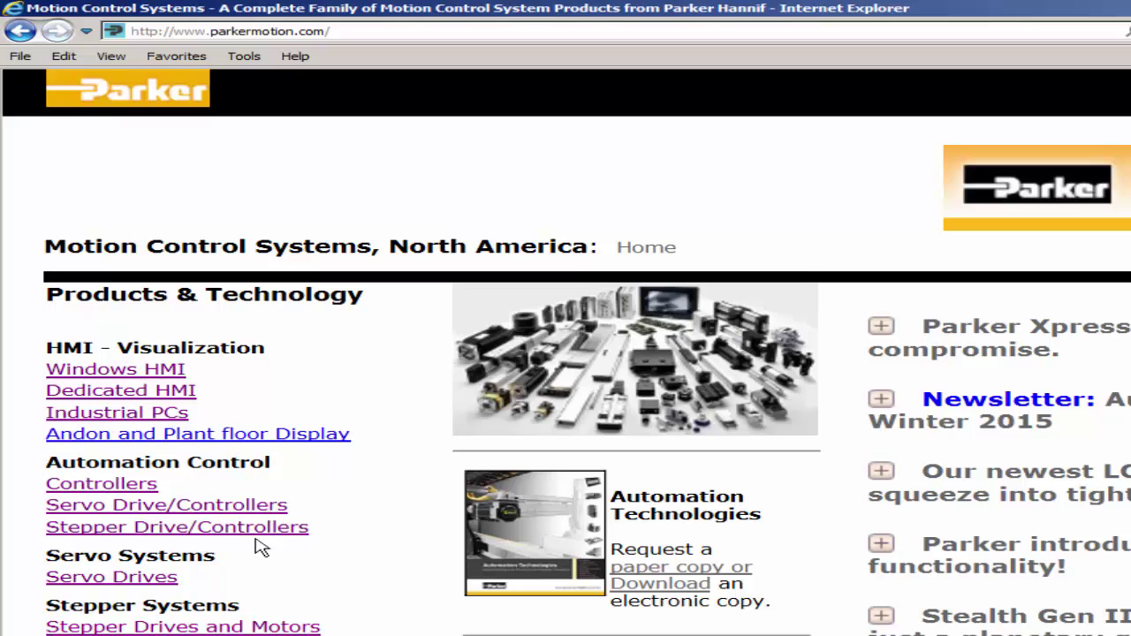
Open the Intelligent Parker Amplifier page via Servo Drive/Controllers, cancel the IPA_AOI.zip download, and minimise the browser
{"action": "left_click", "coordinate": [236, 510]}
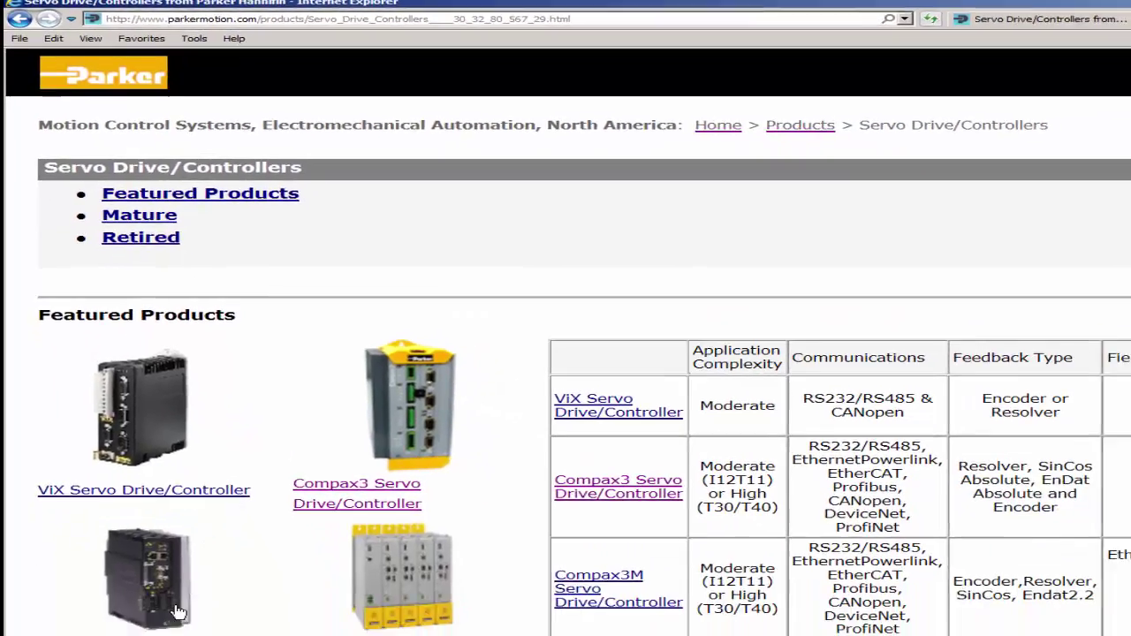
{"action": "scroll", "coordinate": [127, 528], "scroll_direction": "down", "scroll_amount": 1}
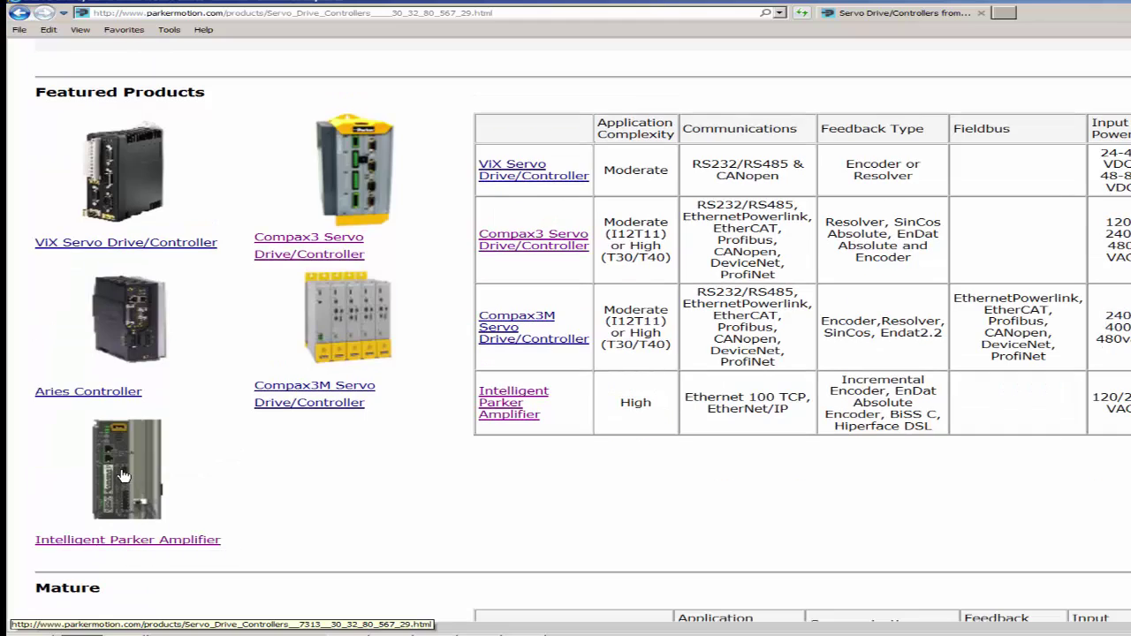
{"action": "left_click", "coordinate": [141, 477]}
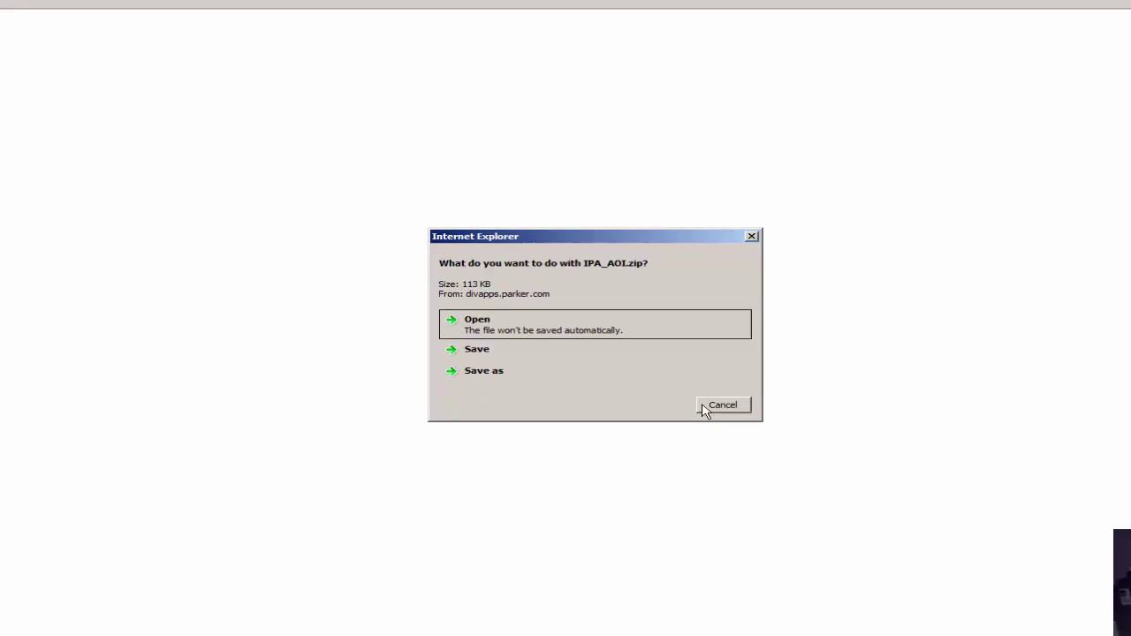
{"action": "left_click", "coordinate": [871, 465]}
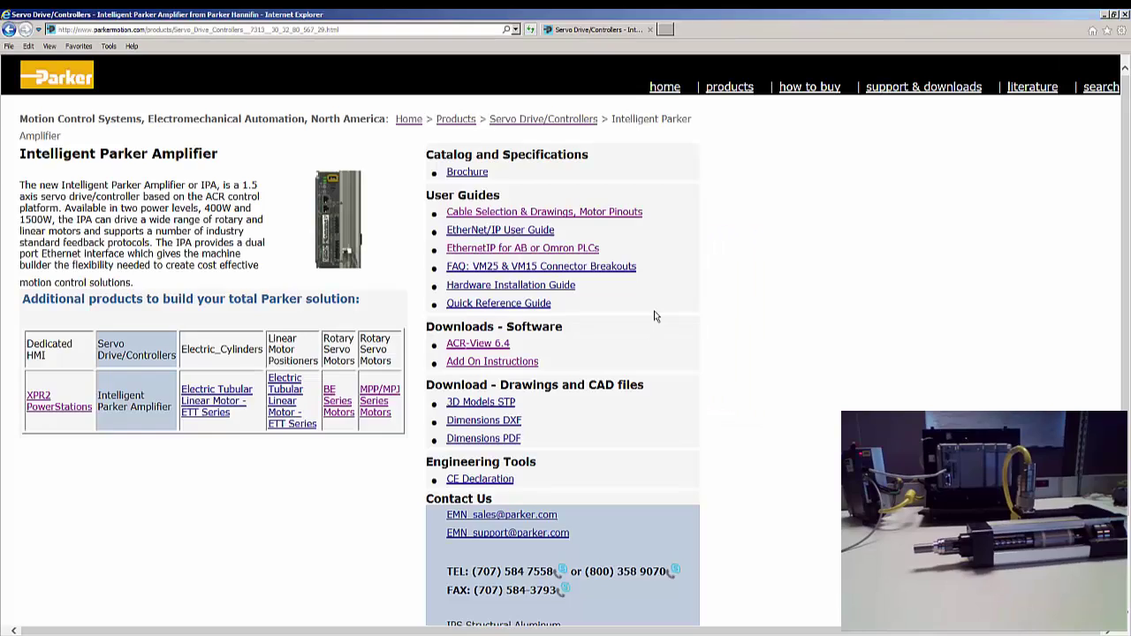
{"action": "left_click", "coordinate": [1104, 16]}
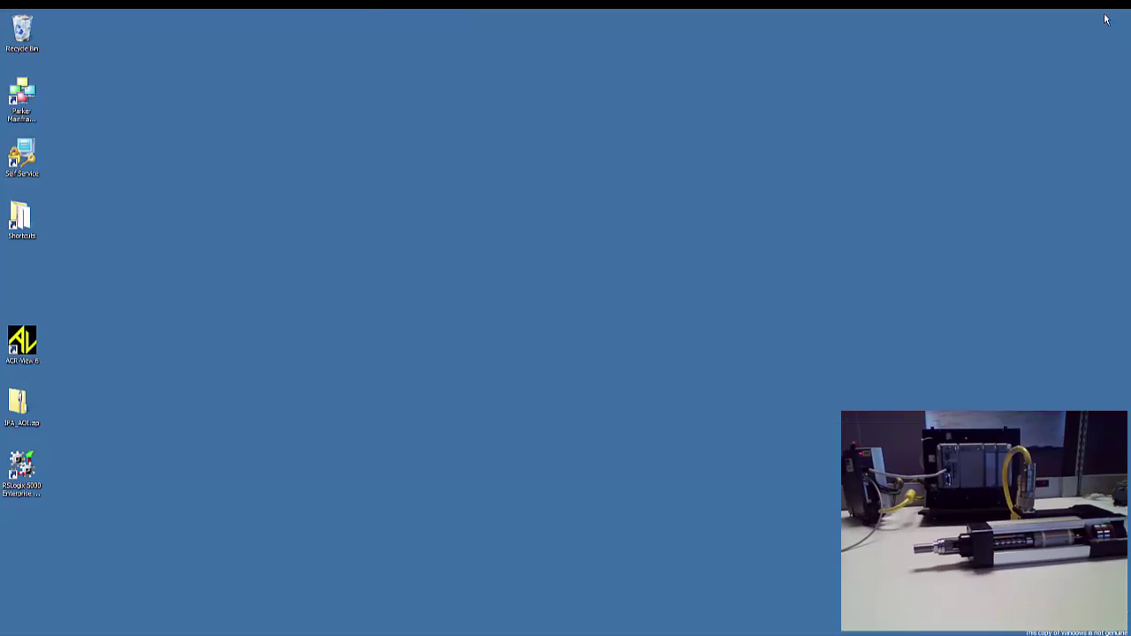
Browse IPA_AOI.zip through IPA_AOI_Rev2.zip and IPA_AOI_Rev2 down to the IPAxxxC folder
{"action": "double_click", "coordinate": [18, 404]}
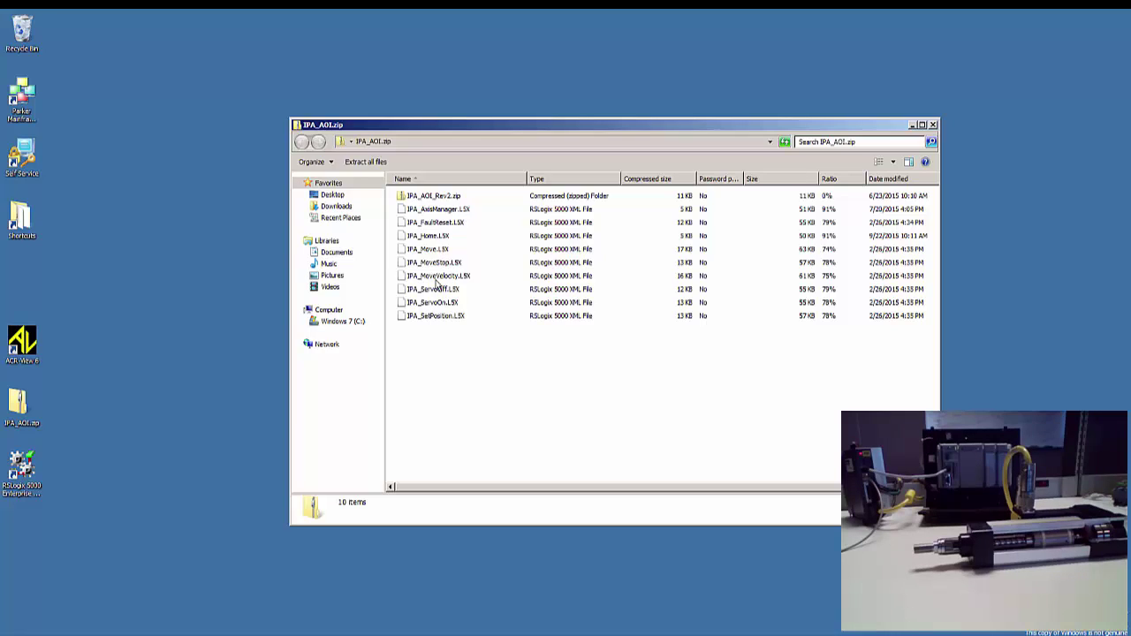
{"action": "double_click", "coordinate": [433, 195]}
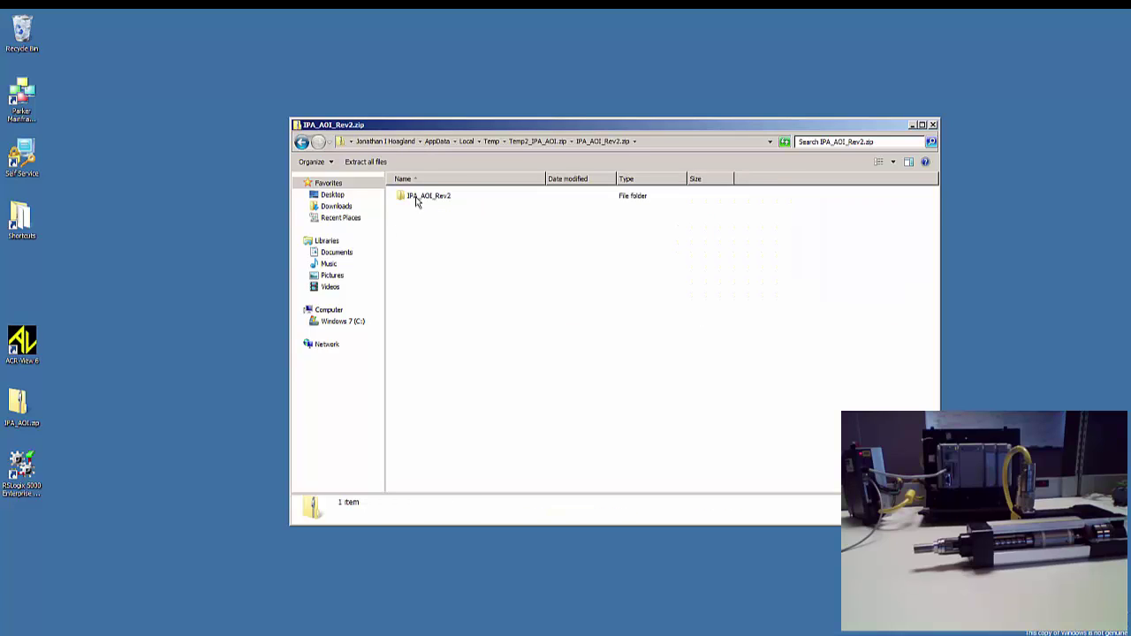
{"action": "double_click", "coordinate": [417, 197]}
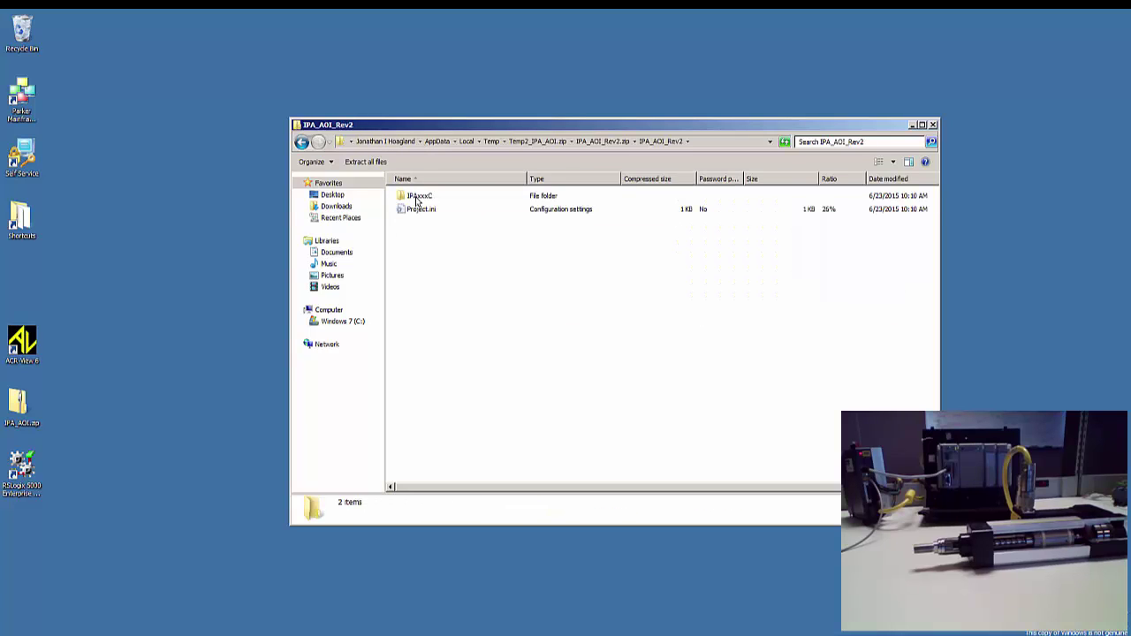
{"action": "double_click", "coordinate": [417, 198]}
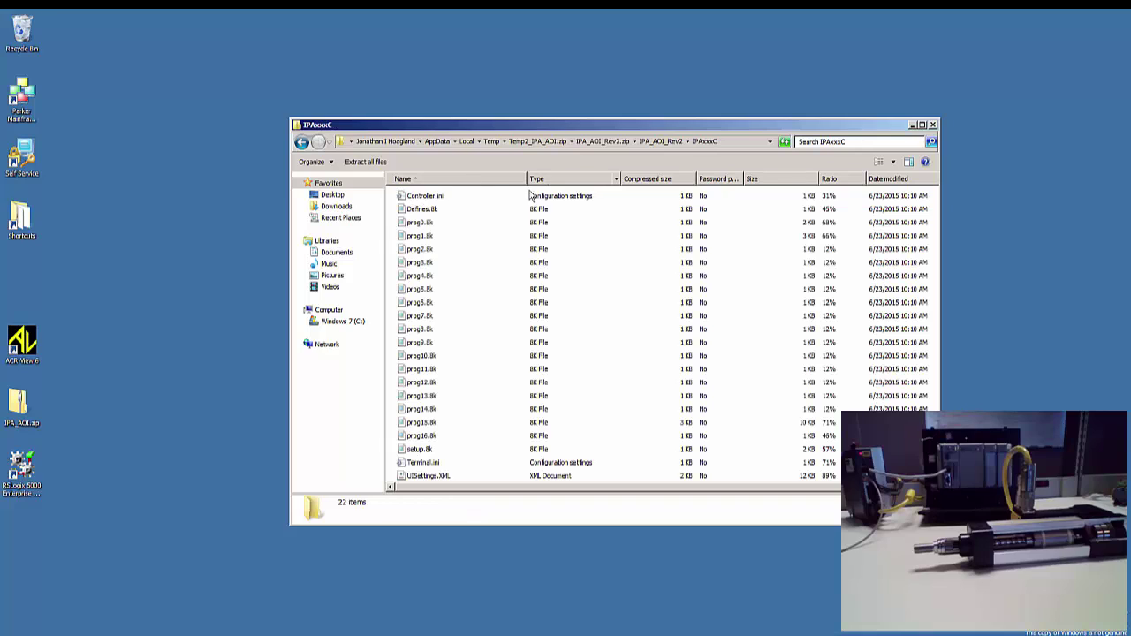
Go back to the zip's top level and launch ACR View 6 from the desktop
{"action": "left_click", "coordinate": [302, 143]}
{"action": "left_click", "coordinate": [303, 143]}
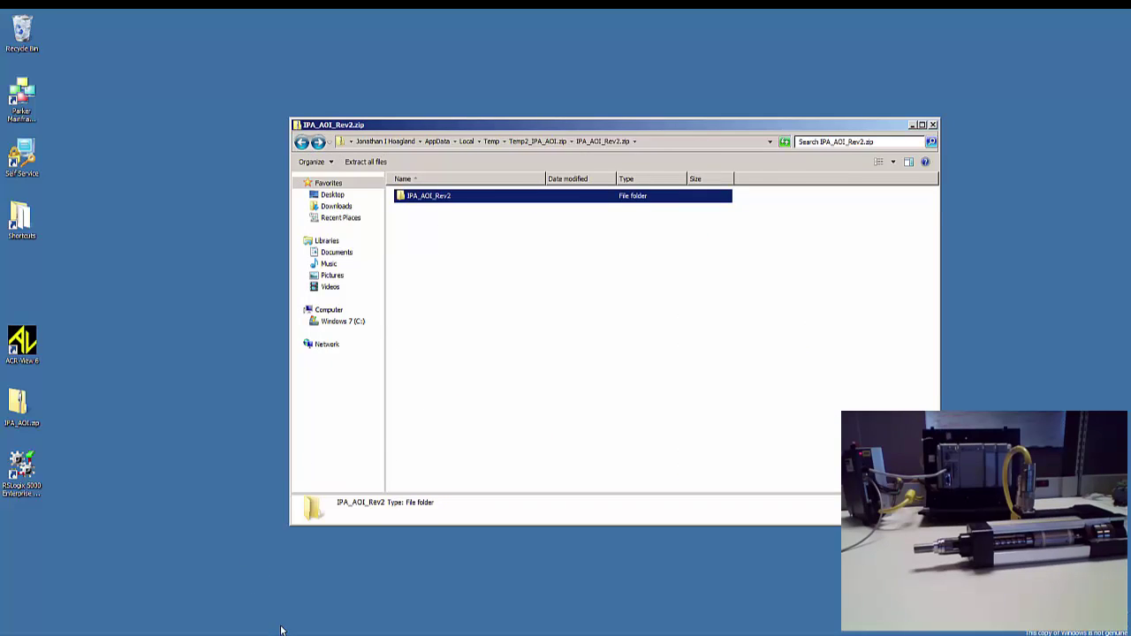
{"action": "double_click", "coordinate": [24, 352]}
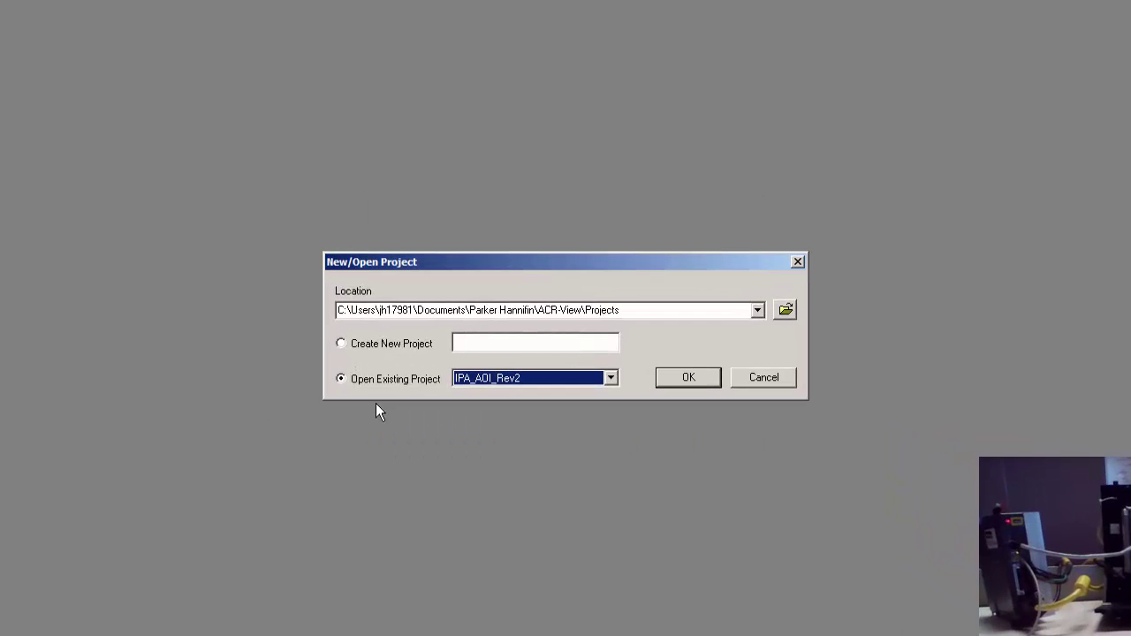
Copy the project Location path and navigate Documents to that Projects folder
{"action": "left_click", "coordinate": [511, 307]}
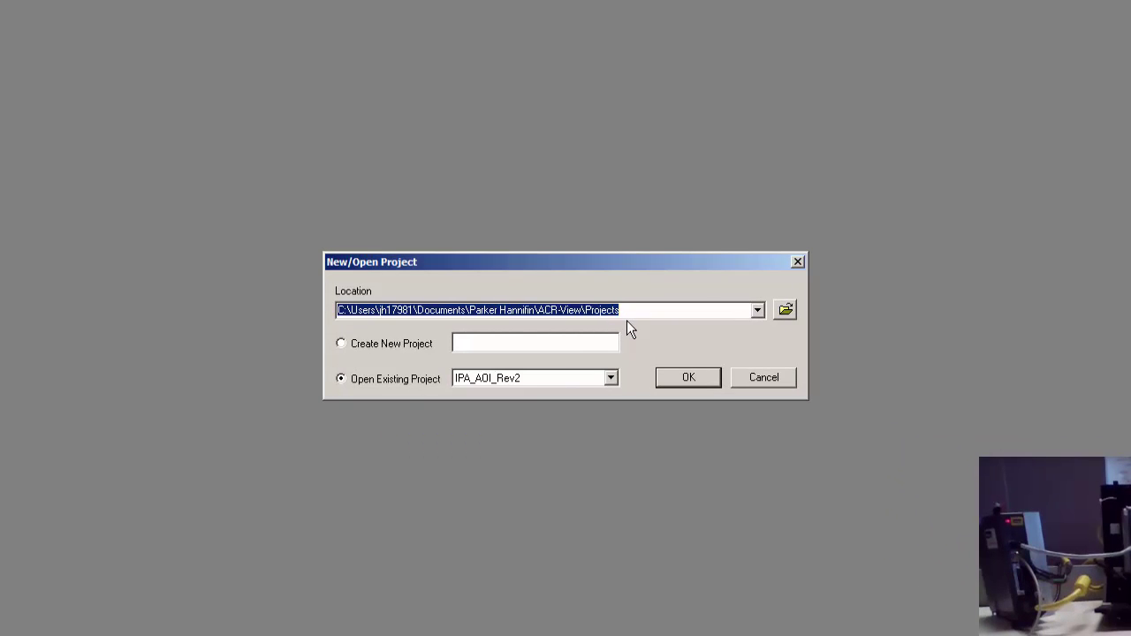
{"action": "key", "text": "super"}
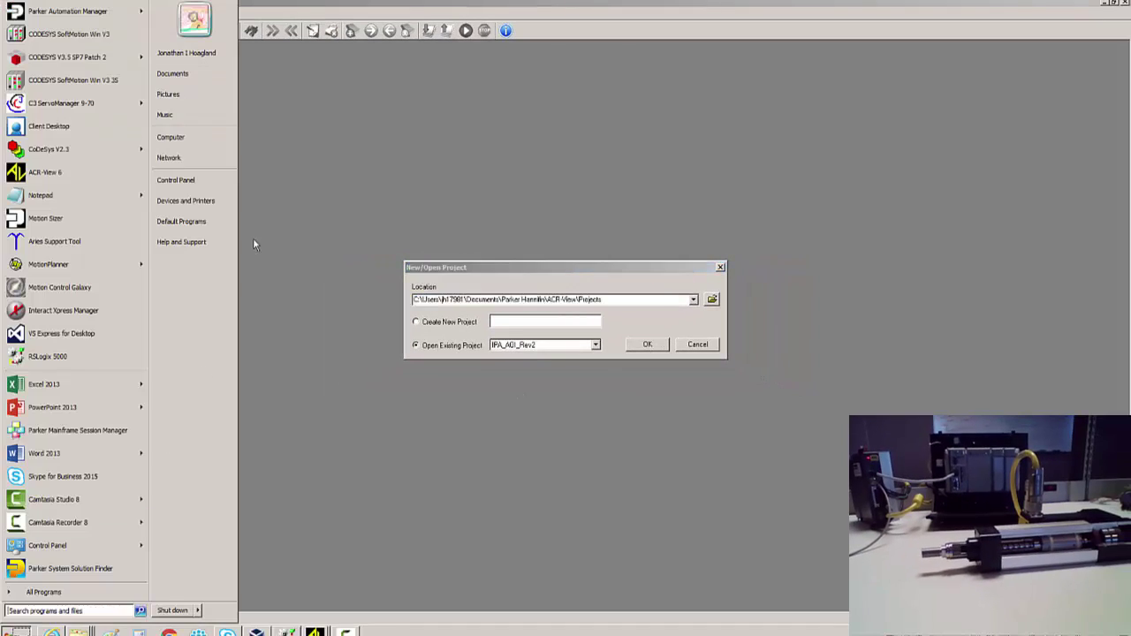
{"action": "left_click", "coordinate": [172, 74]}
{"action": "left_click", "coordinate": [480, 142]}
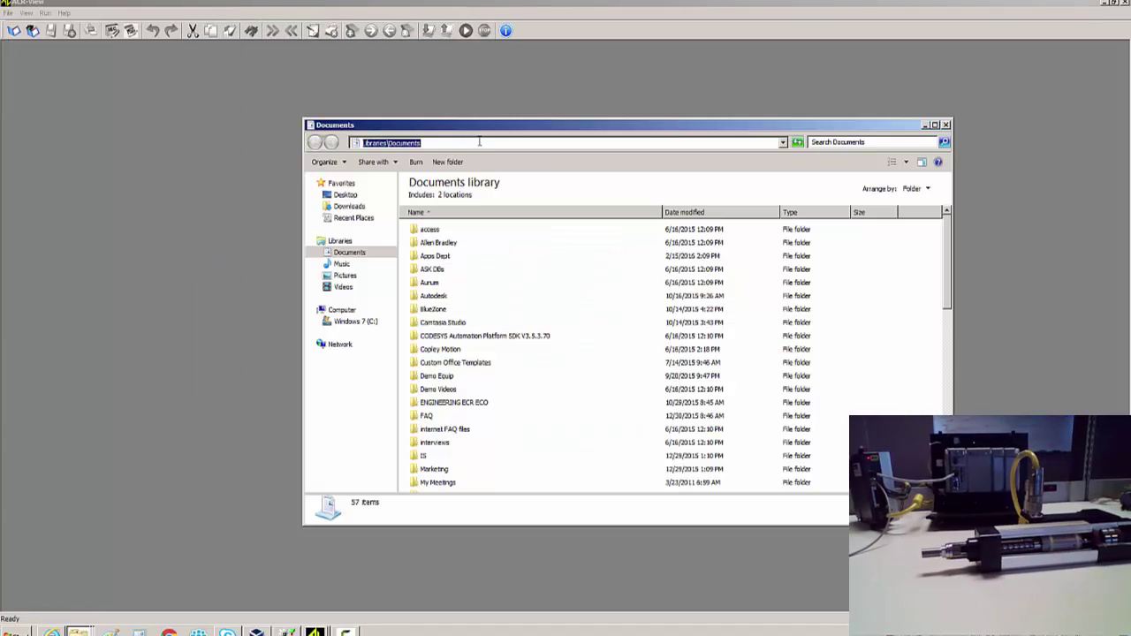
{"action": "key", "text": "ctrl+v"}
{"action": "key", "text": "Return"}
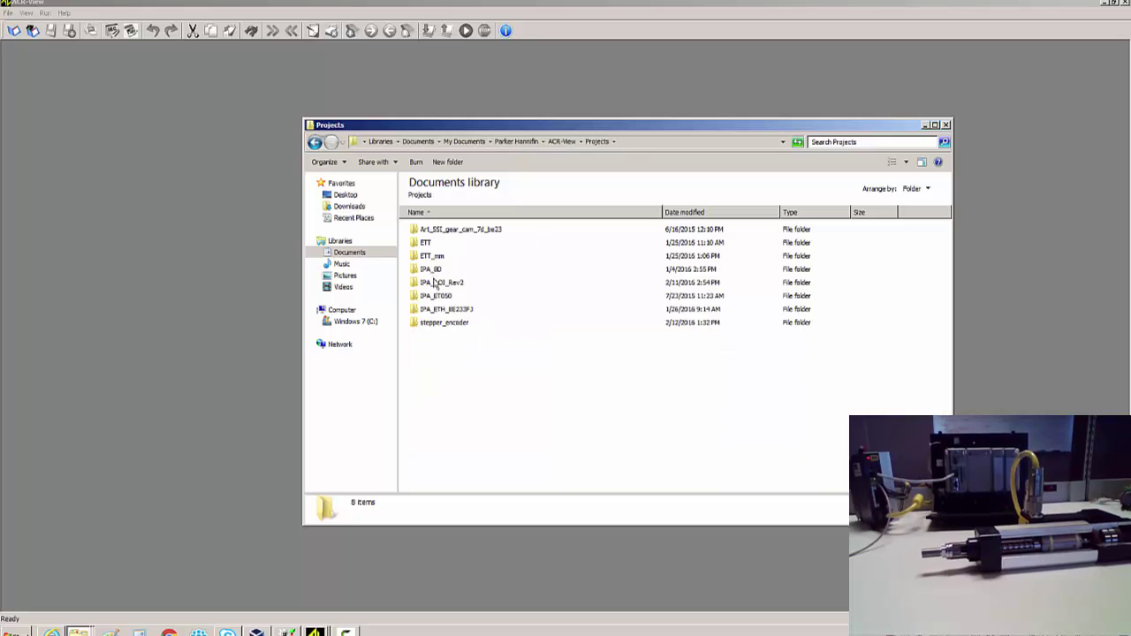
Confirm the IPA_AOI_Rev2 folder exists, minimise Explorer, and open IPA_AOI_Rev2 in ACR-View
{"action": "left_click", "coordinate": [434, 283]}
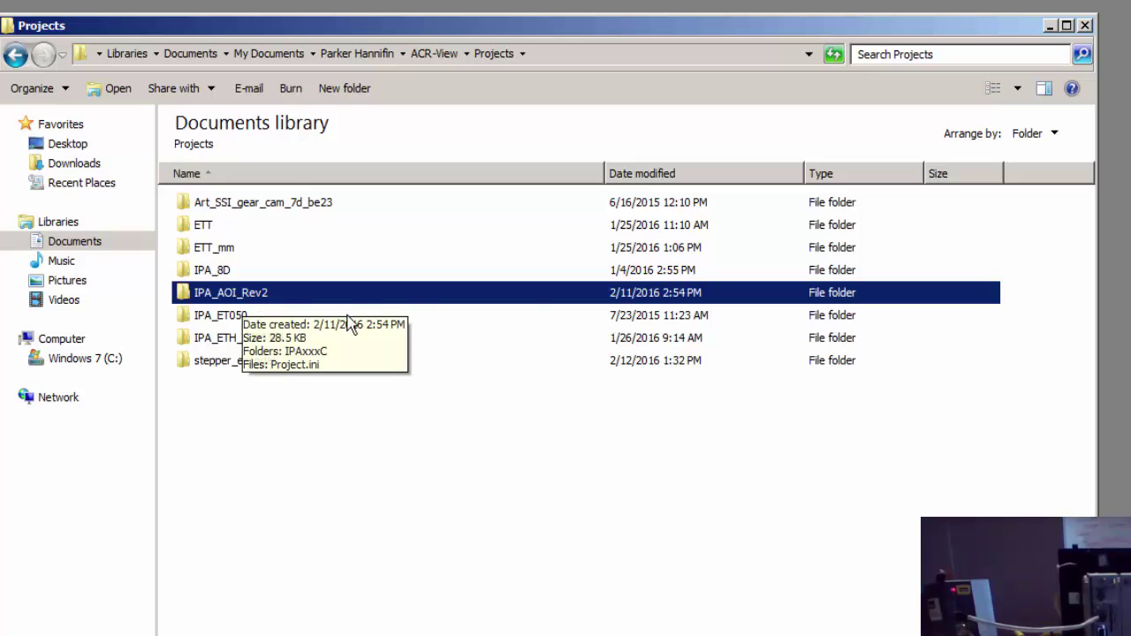
{"action": "left_click", "coordinate": [1052, 28]}
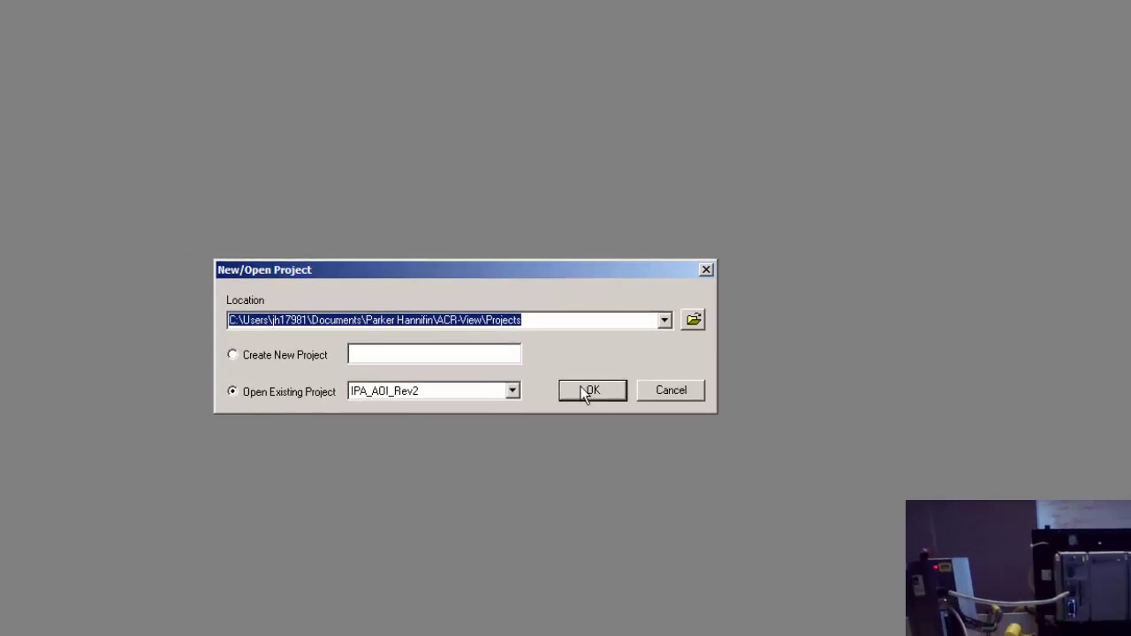
{"action": "left_click", "coordinate": [591, 391]}
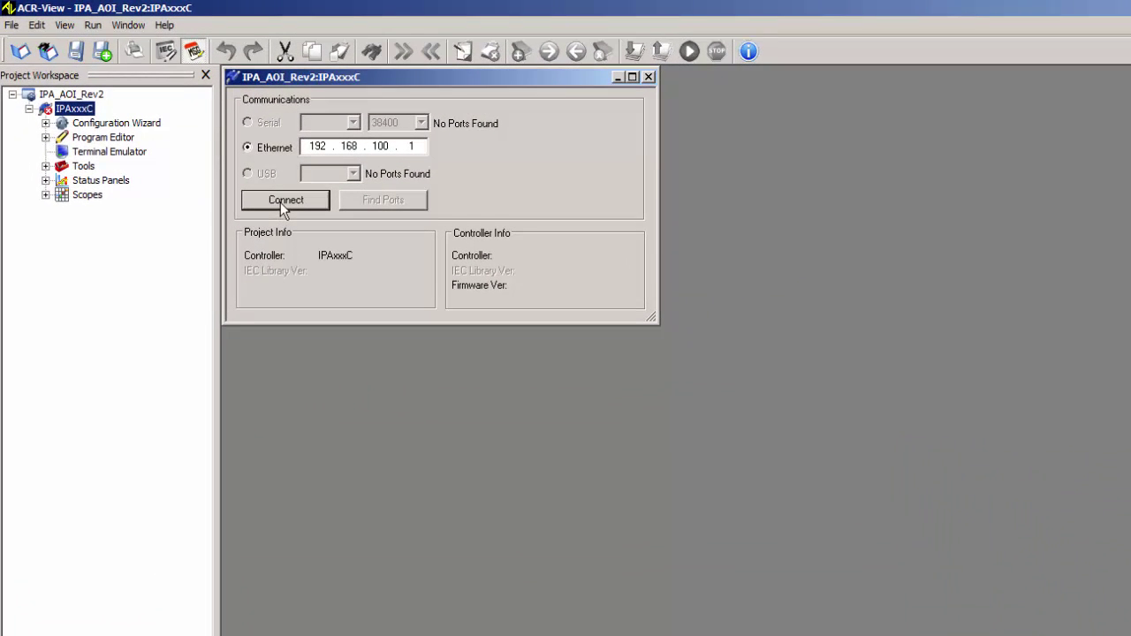
Connect to the controller at 192.168.100.1 and step the wizard from Axes through Master 0 to Drive/Motor
{"action": "left_click", "coordinate": [280, 203]}
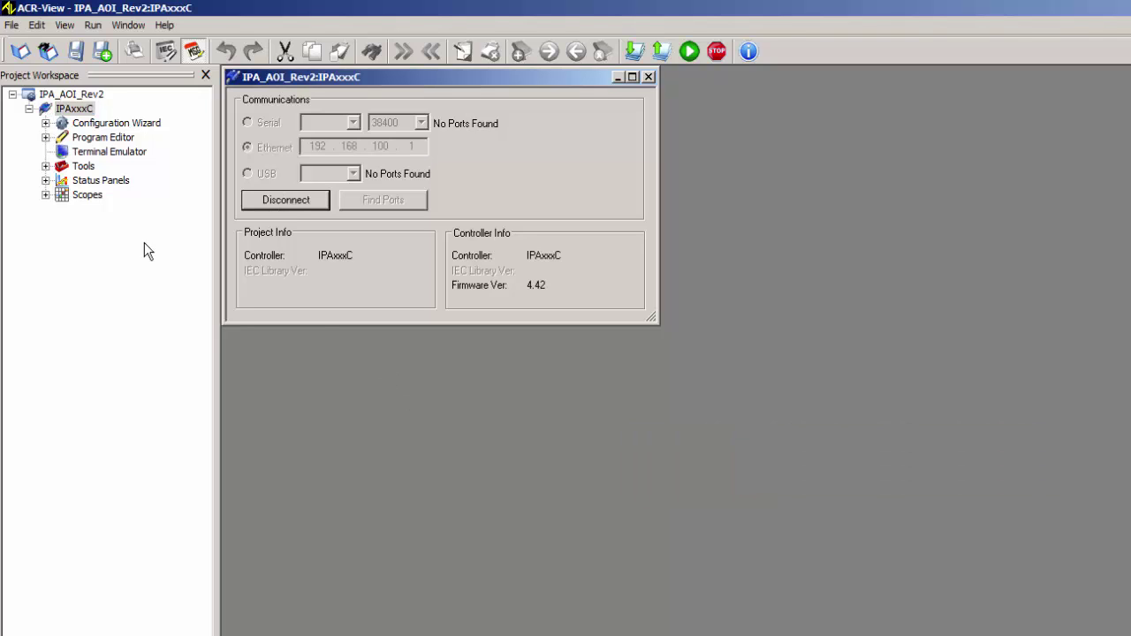
{"action": "left_click", "coordinate": [45, 123]}
{"action": "left_click", "coordinate": [83, 124]}
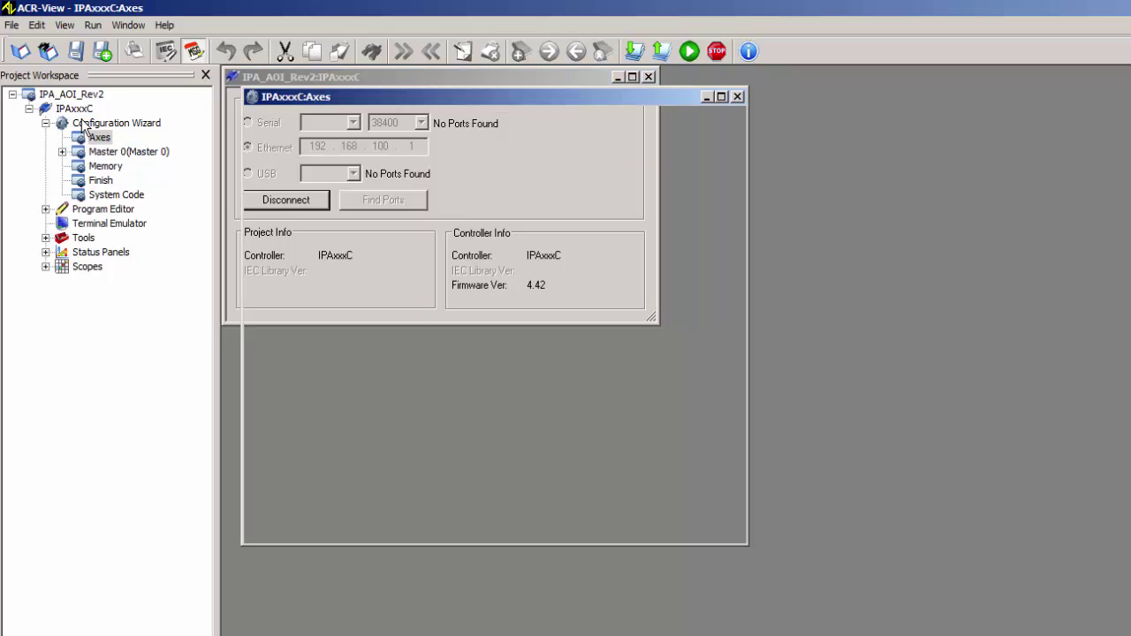
{"action": "left_click", "coordinate": [631, 522]}
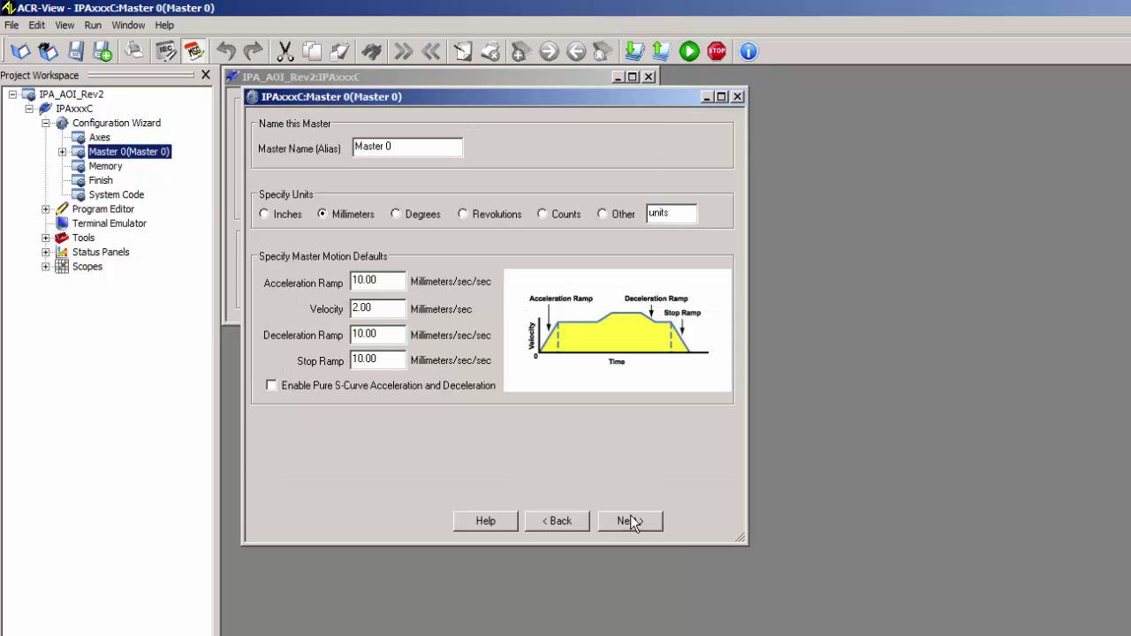
{"action": "left_click", "coordinate": [631, 520]}
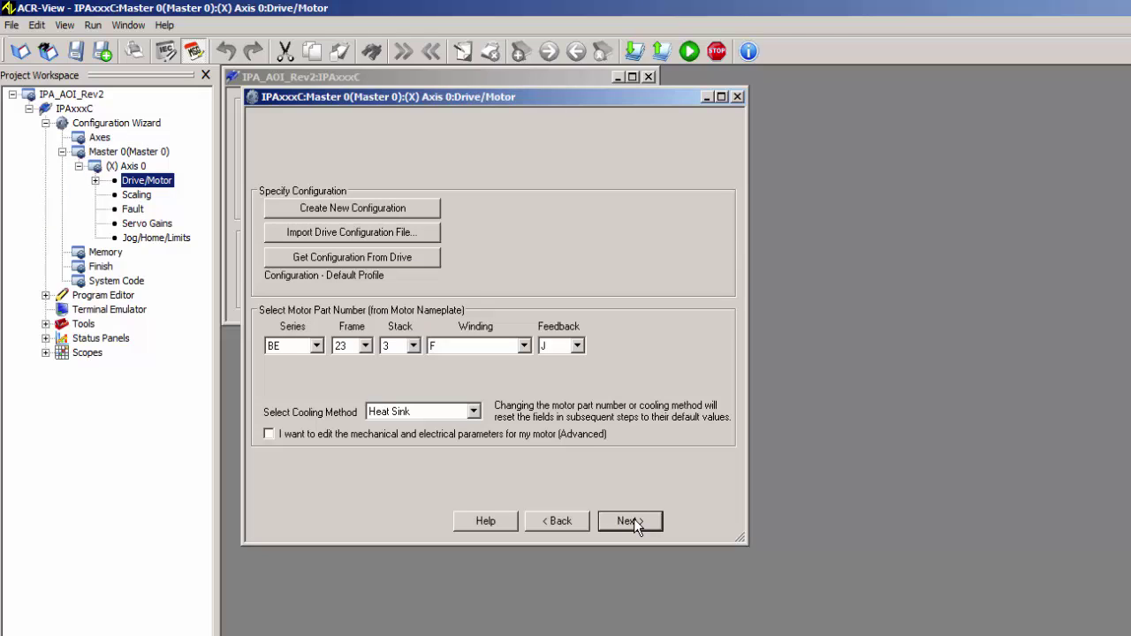
Pass the Fault Output page, download the configuration to the IPA drive, and reach Axis 0 Scaling
{"action": "left_click", "coordinate": [631, 520]}
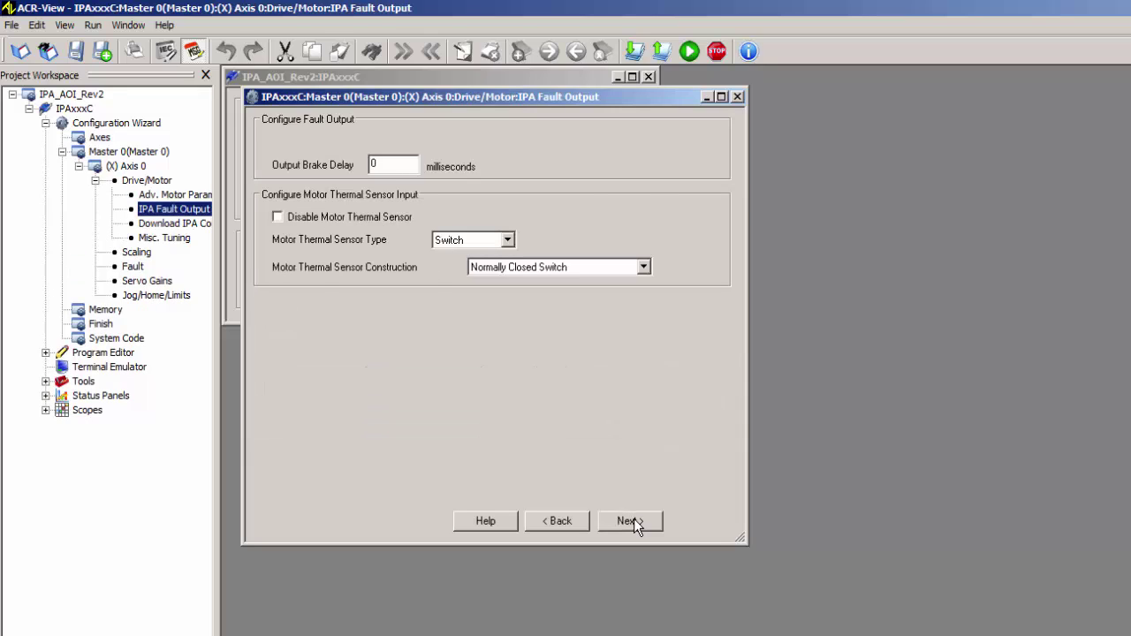
{"action": "left_click", "coordinate": [631, 520]}
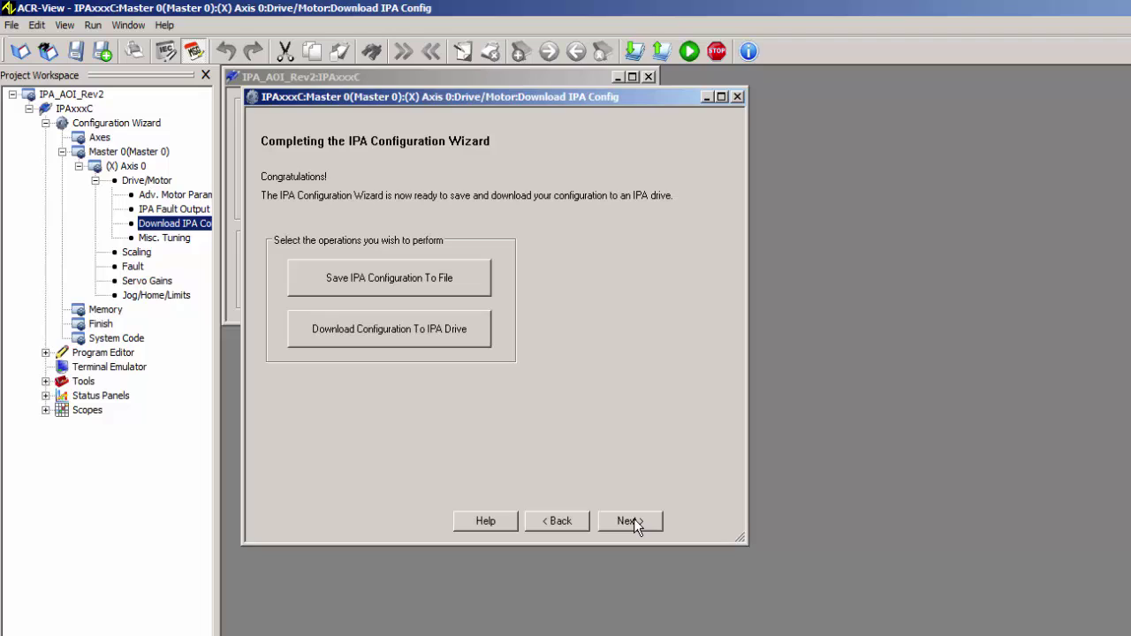
{"action": "left_click", "coordinate": [409, 334]}
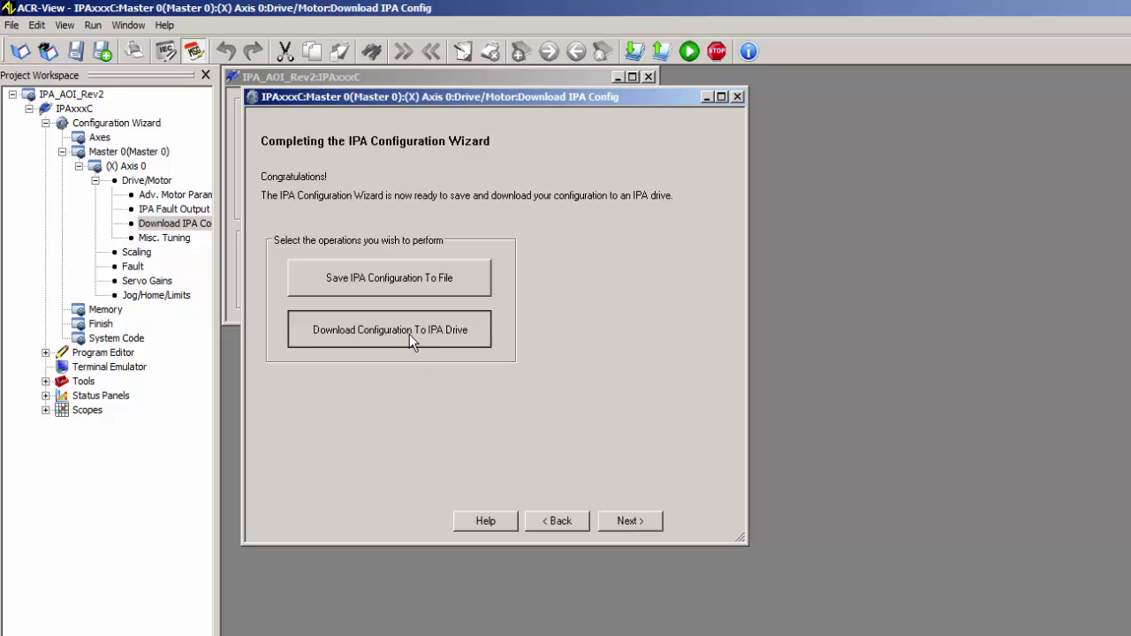
{"action": "left_click", "coordinate": [655, 522]}
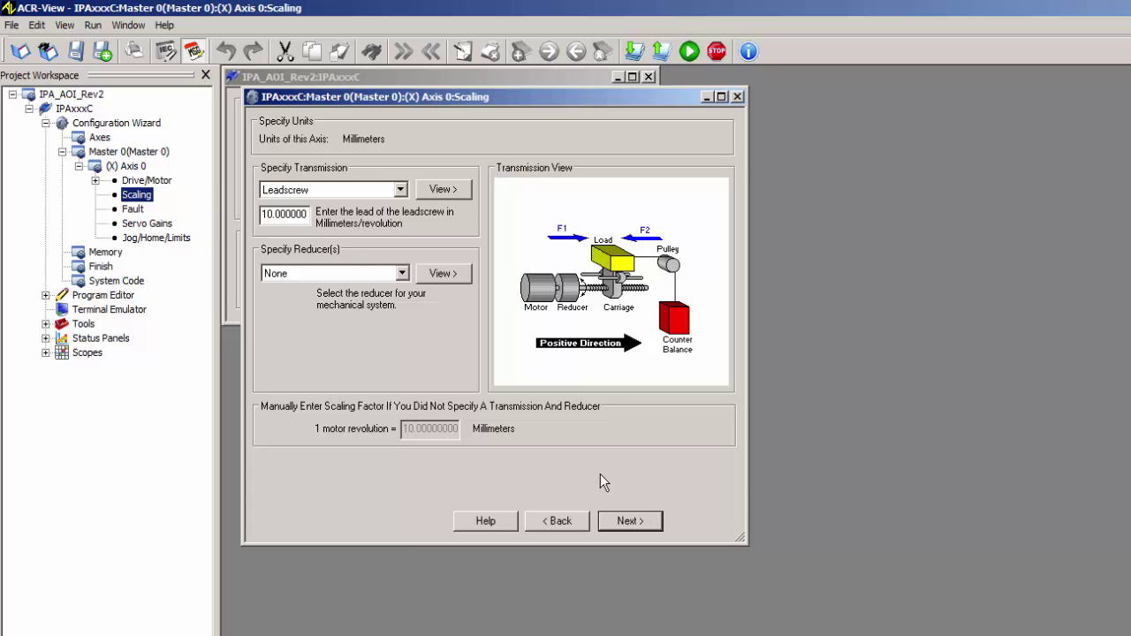
Step the wizard past Axis Fault, Servo Gains, Jog/Home/Limits and Memory to the Finish page
{"action": "left_click", "coordinate": [625, 525]}
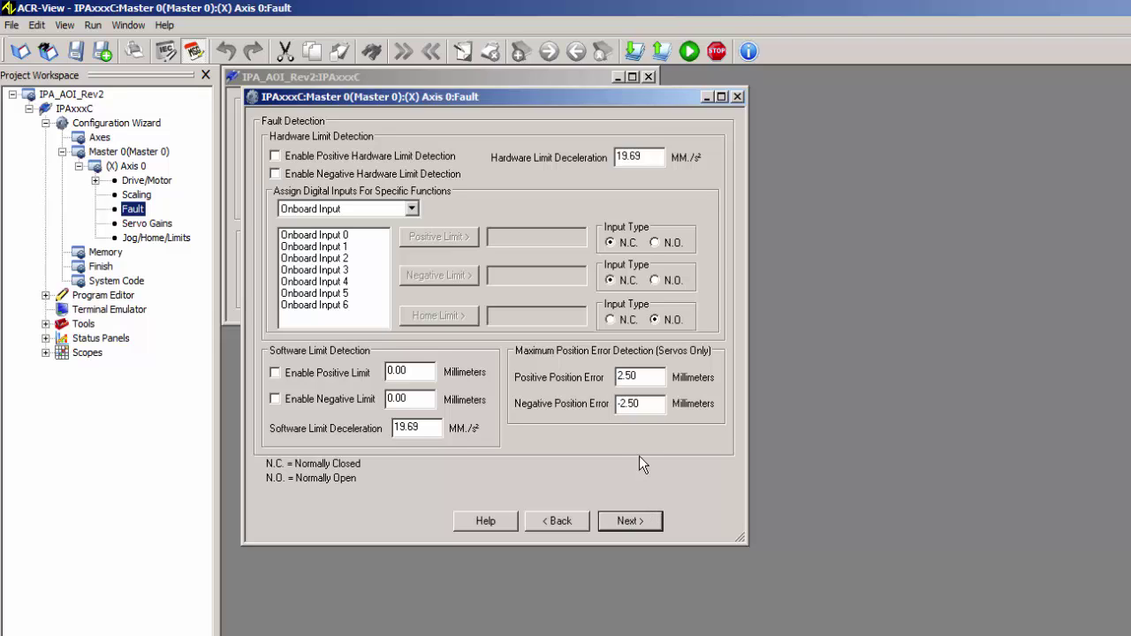
{"action": "left_click", "coordinate": [651, 380]}
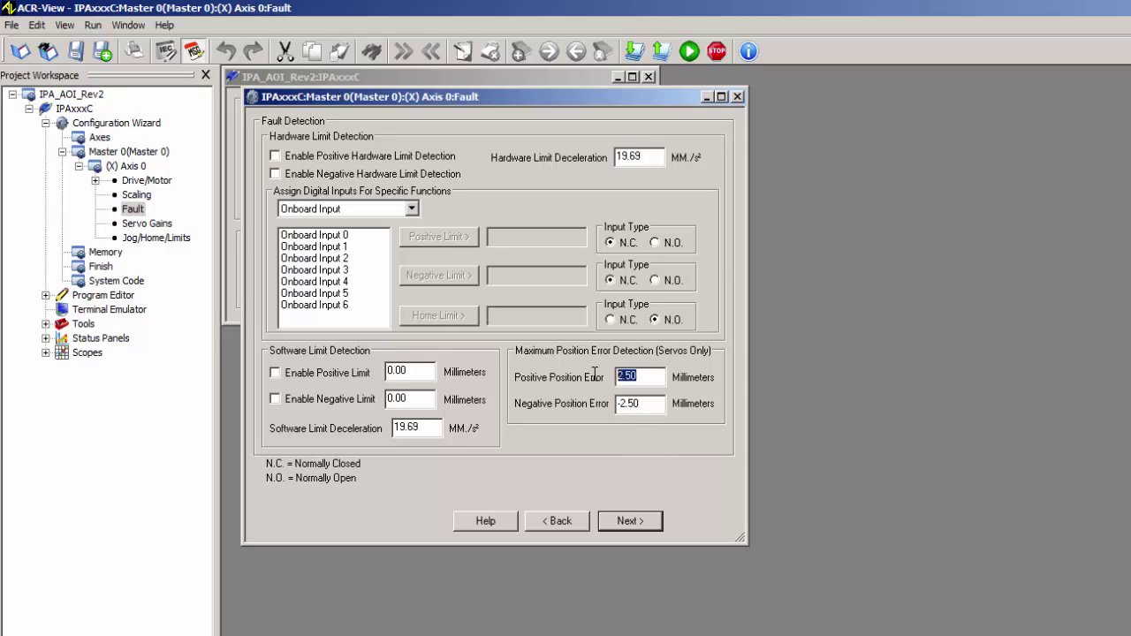
{"action": "left_click", "coordinate": [638, 520]}
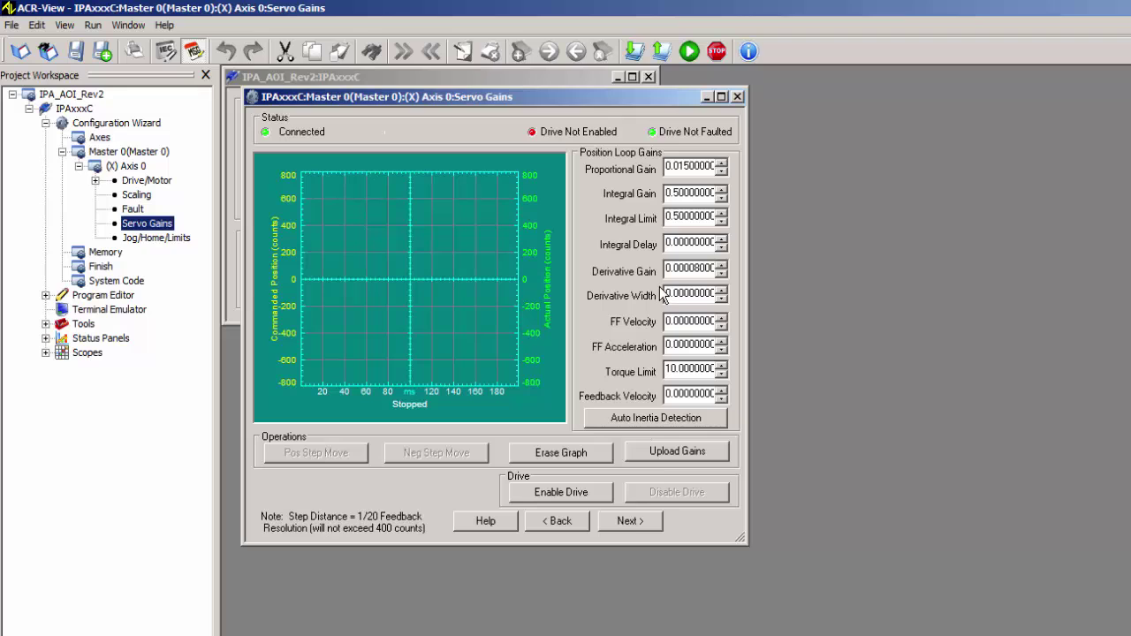
{"action": "left_click", "coordinate": [619, 522]}
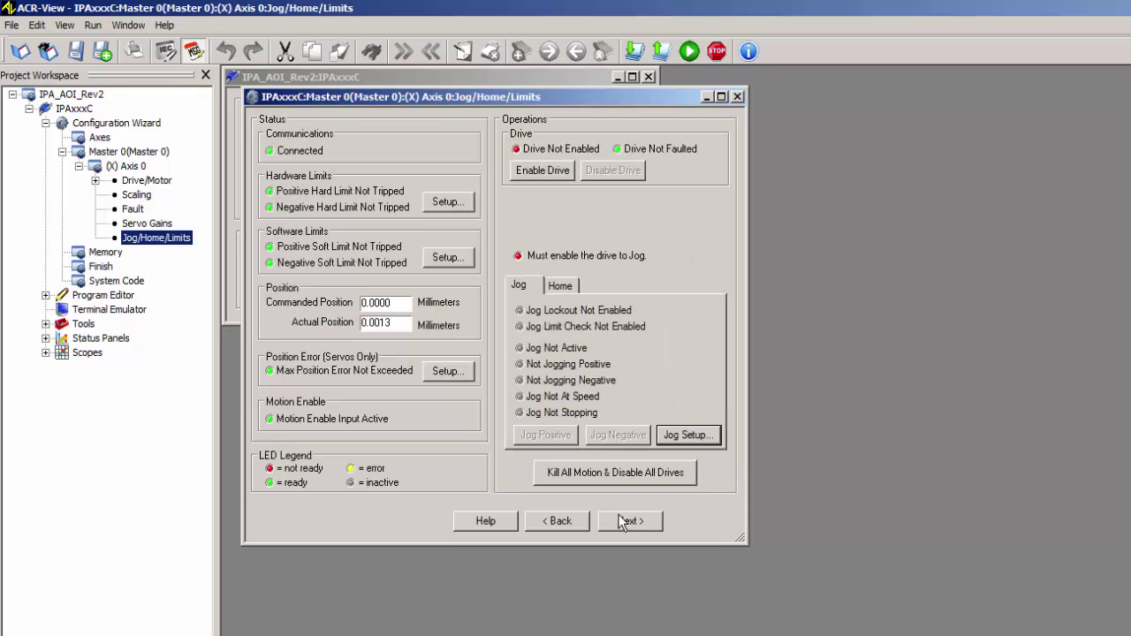
{"action": "left_click", "coordinate": [626, 521]}
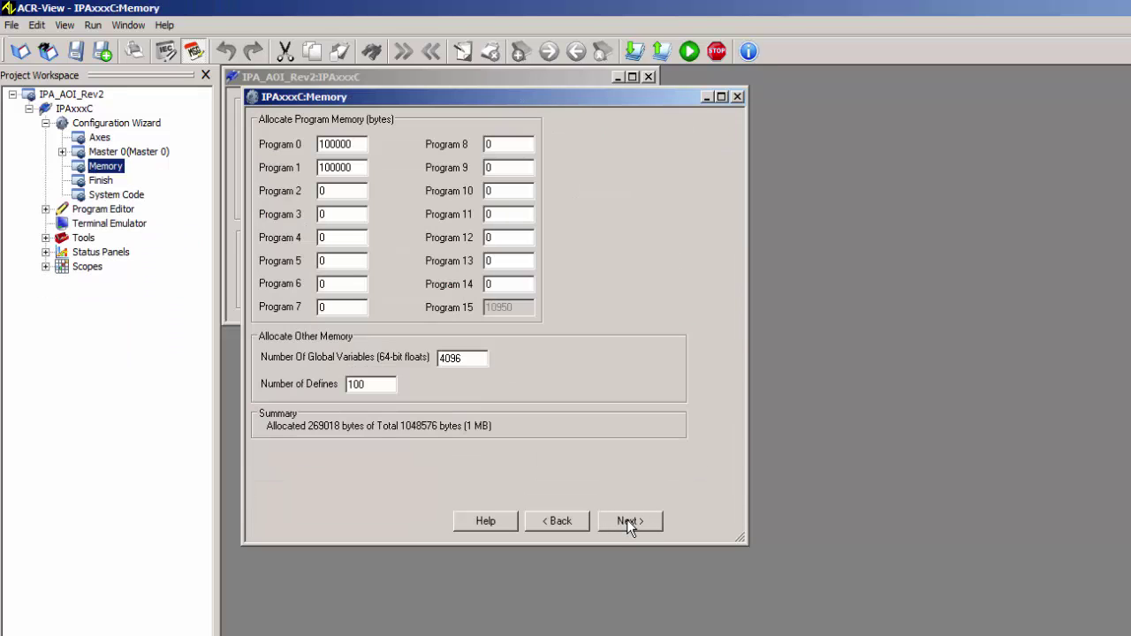
{"action": "left_click", "coordinate": [627, 520]}
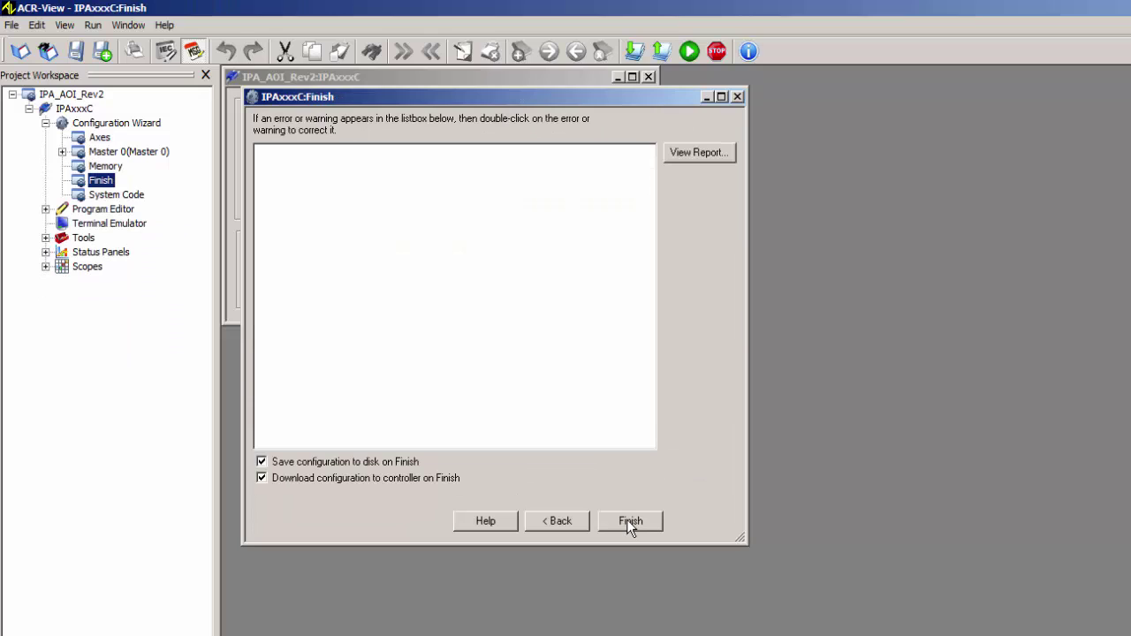
Finish the wizard and download configuration, defines and All Programs, then acknowledge the Download Summary
{"action": "left_click", "coordinate": [628, 520]}
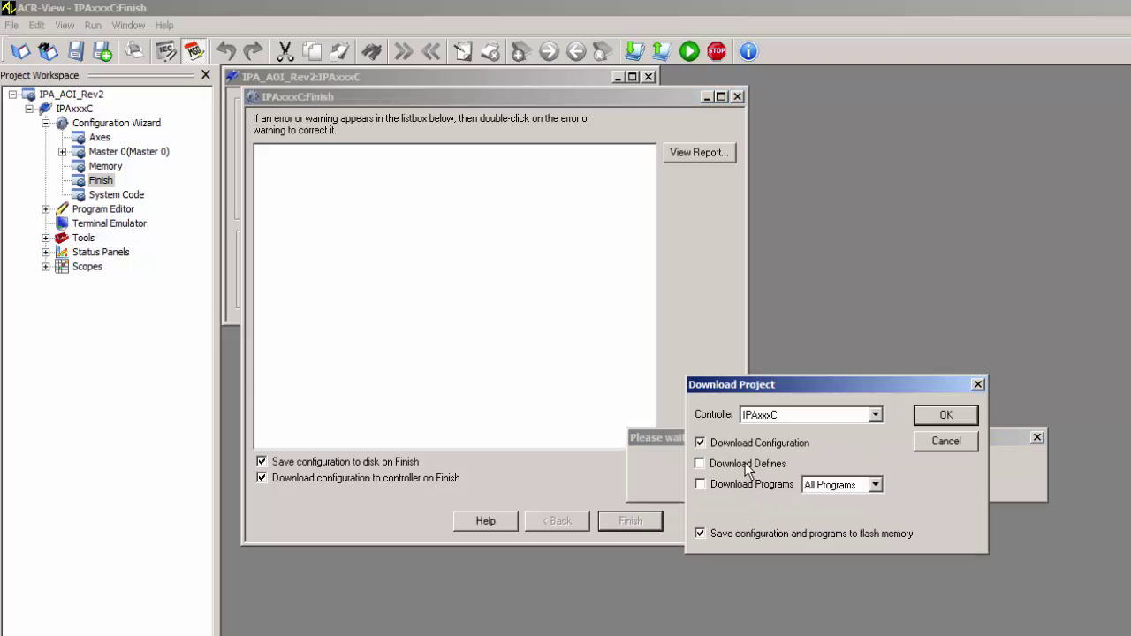
{"action": "left_click", "coordinate": [748, 463]}
{"action": "left_click", "coordinate": [747, 484]}
{"action": "left_click", "coordinate": [810, 491]}
{"action": "left_click", "coordinate": [821, 489]}
{"action": "left_click", "coordinate": [945, 416]}
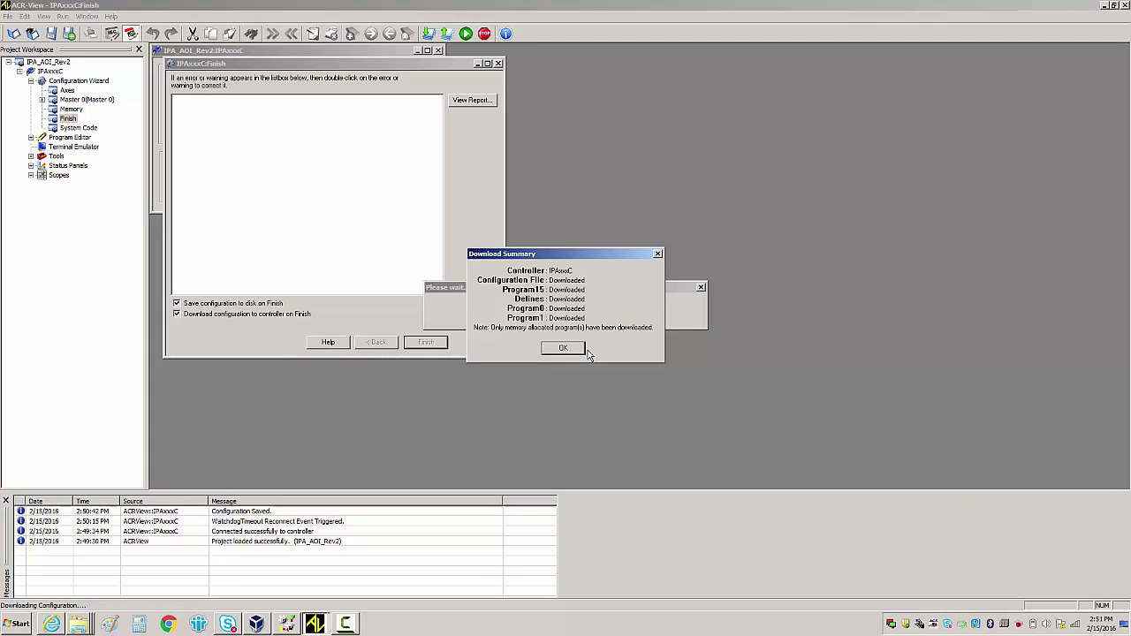
{"action": "left_click", "coordinate": [563, 348]}
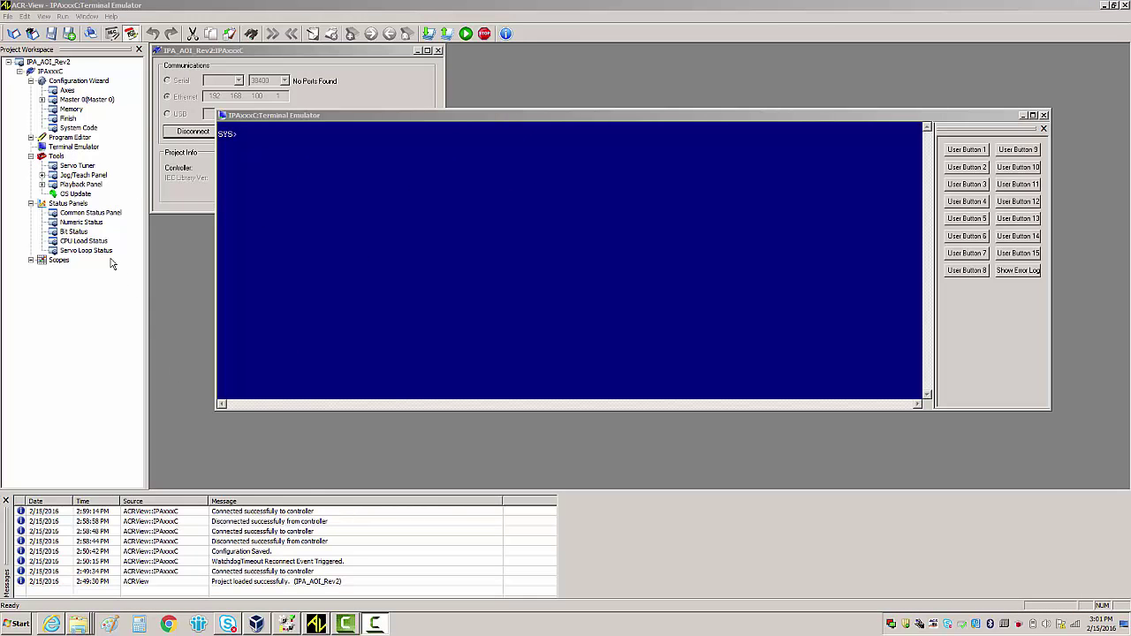
Run pboot in the Terminal Emulator and verify Program 1 shows Running in the Common Status Panel
{"action": "double_click", "coordinate": [78, 213]}
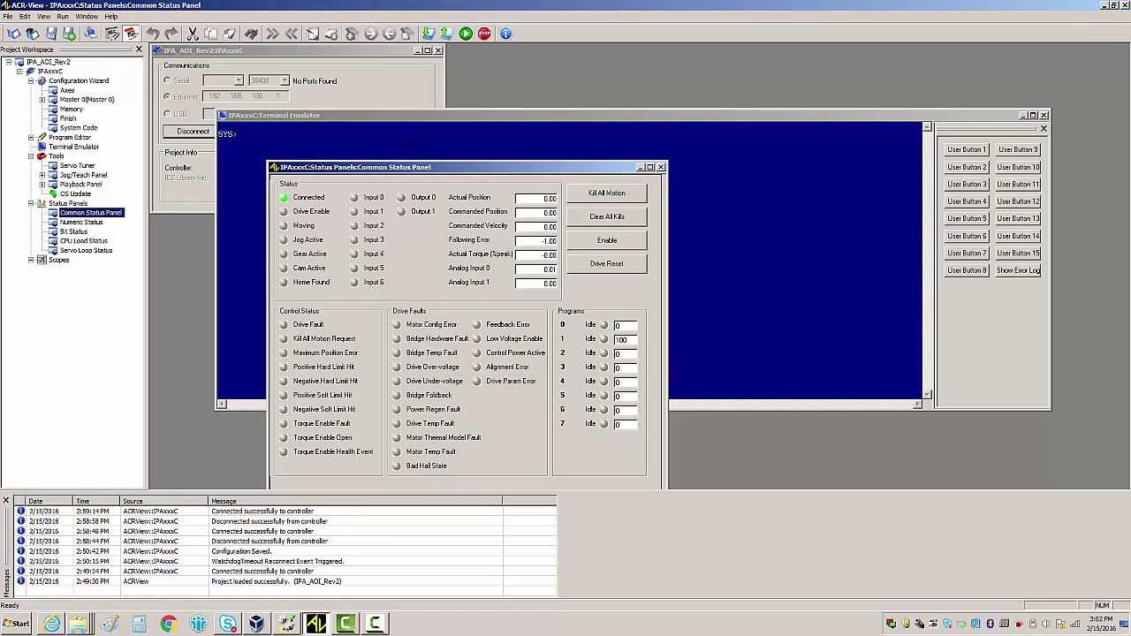
{"action": "left_click", "coordinate": [420, 148]}
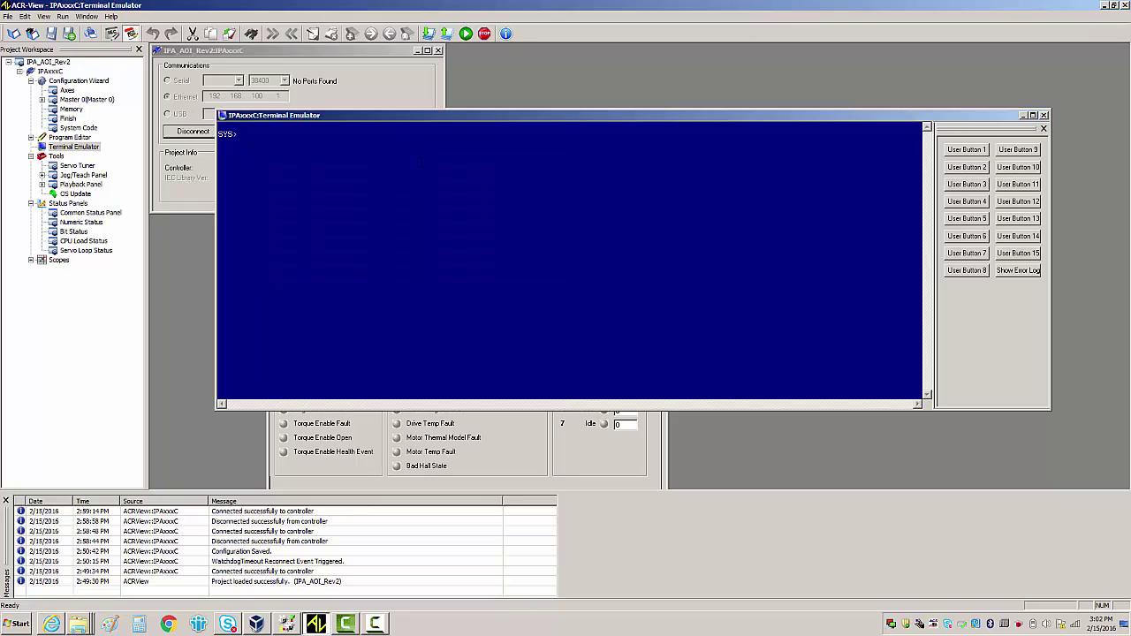
{"action": "key", "text": "Return"}
{"action": "type", "text": "pboot"}
{"action": "key", "text": "Return"}
{"action": "left_click", "coordinate": [610, 469]}
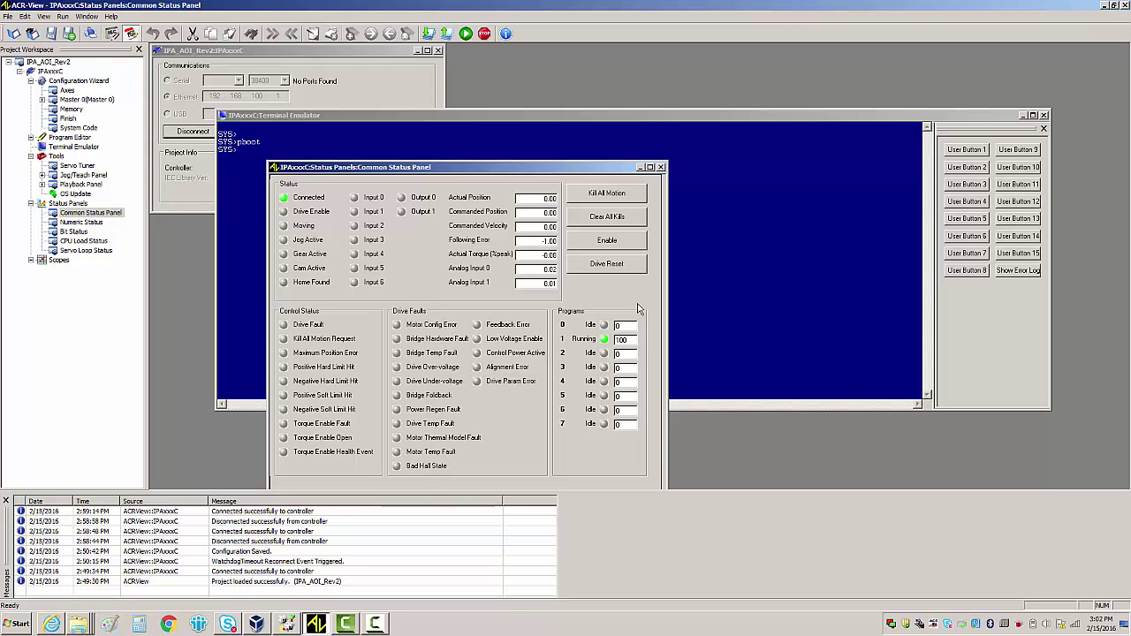
{"action": "left_click", "coordinate": [660, 167]}
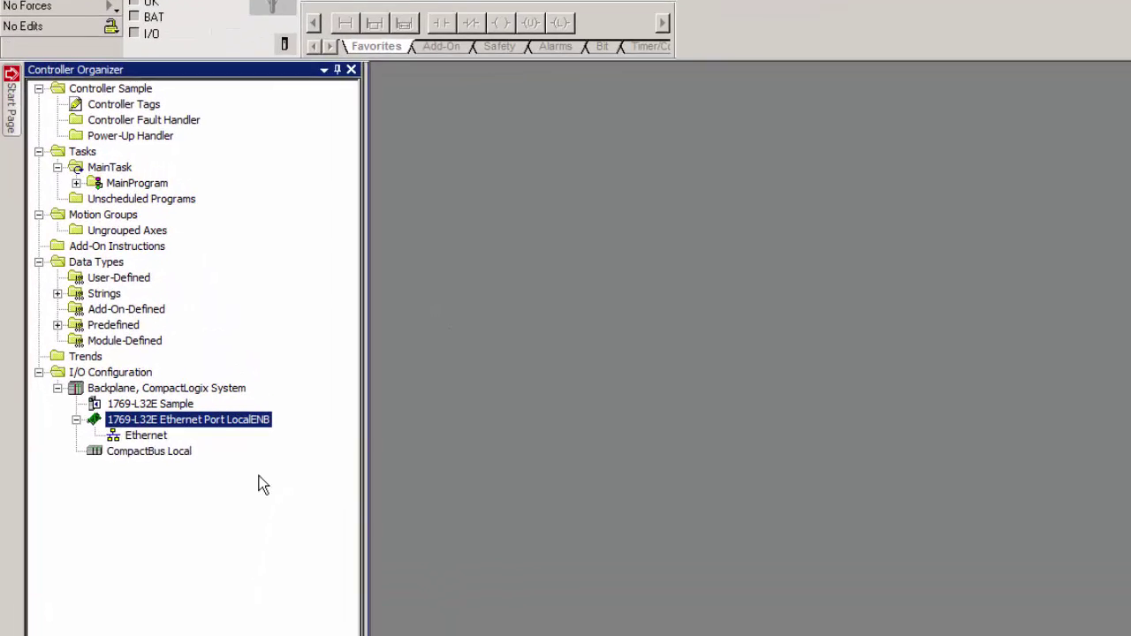
Start a new module on the LocalENB Ethernet port and add ETHERNET-MODULE to Favorites
{"action": "right_click", "coordinate": [175, 448]}
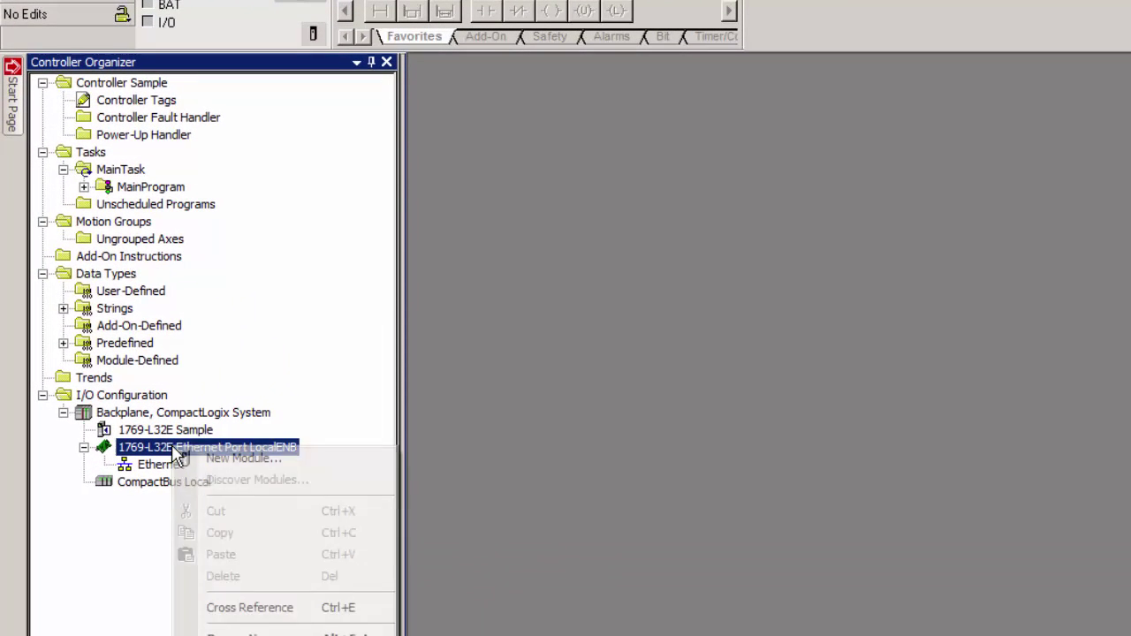
{"action": "left_click", "coordinate": [231, 459]}
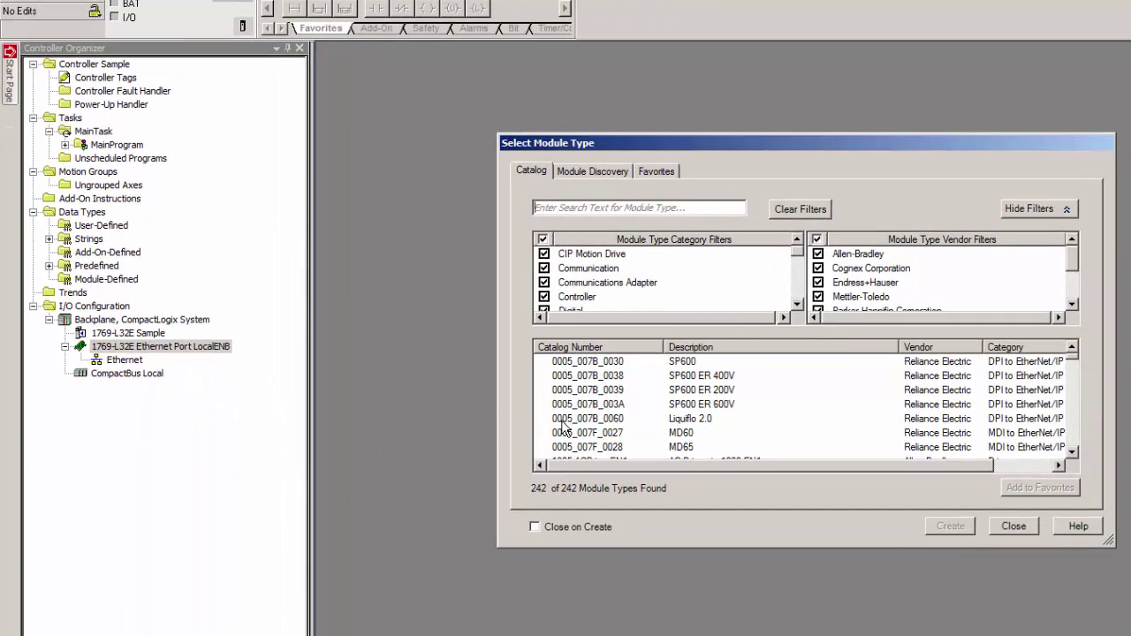
{"action": "left_click", "coordinate": [654, 418]}
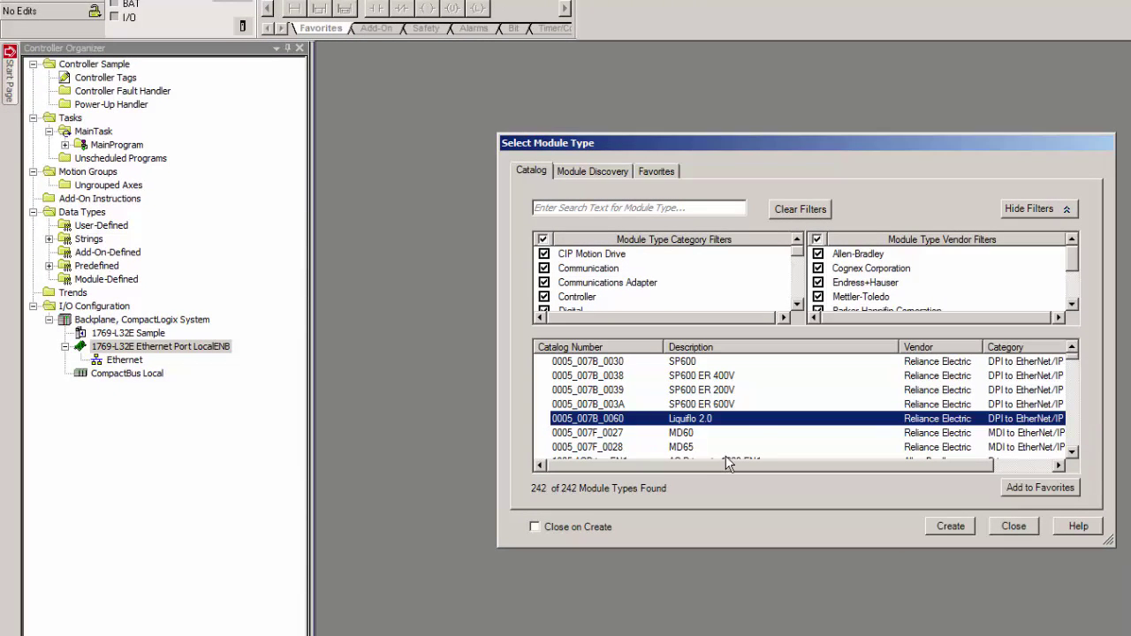
{"action": "key", "text": "e"}
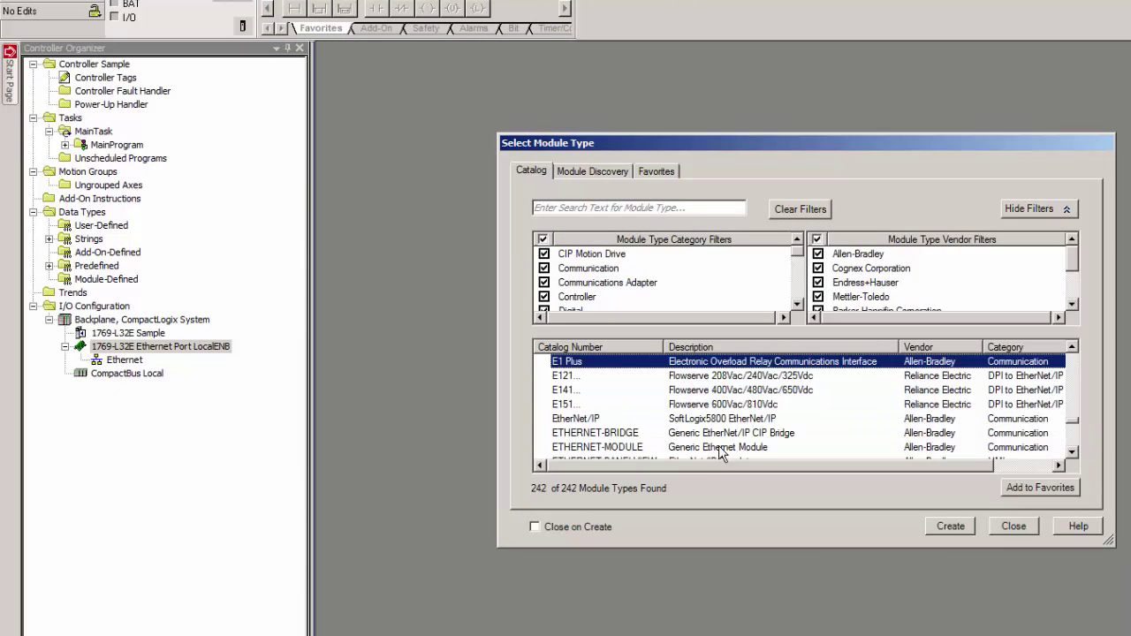
{"action": "left_click", "coordinate": [619, 446]}
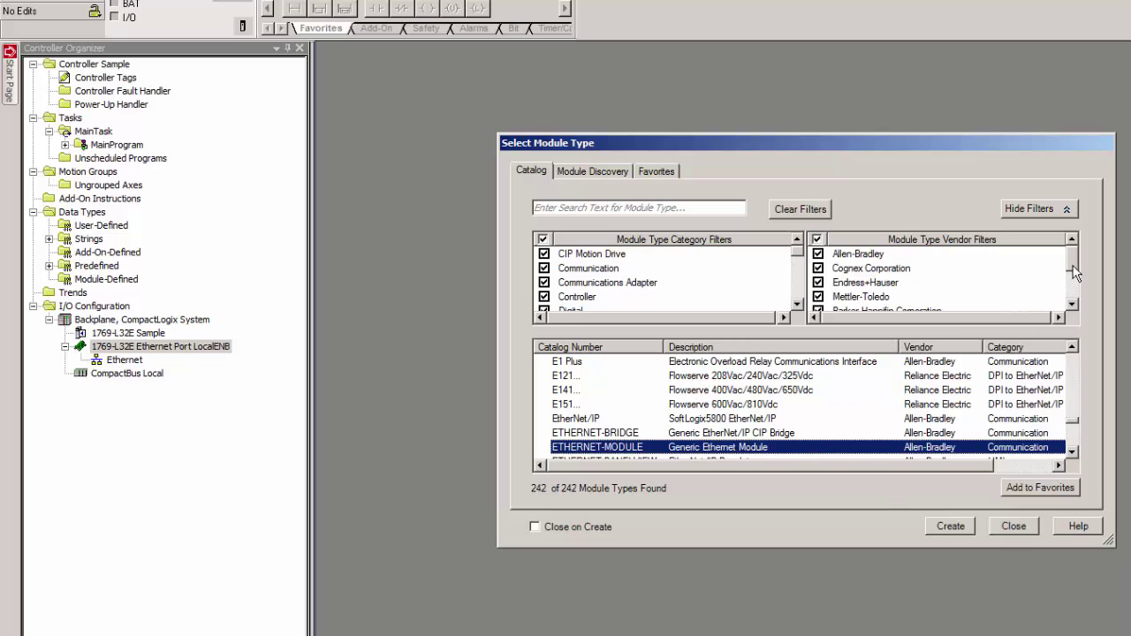
{"action": "left_click_drag", "start_coordinate": [1076, 264], "coordinate": [1075, 271]}
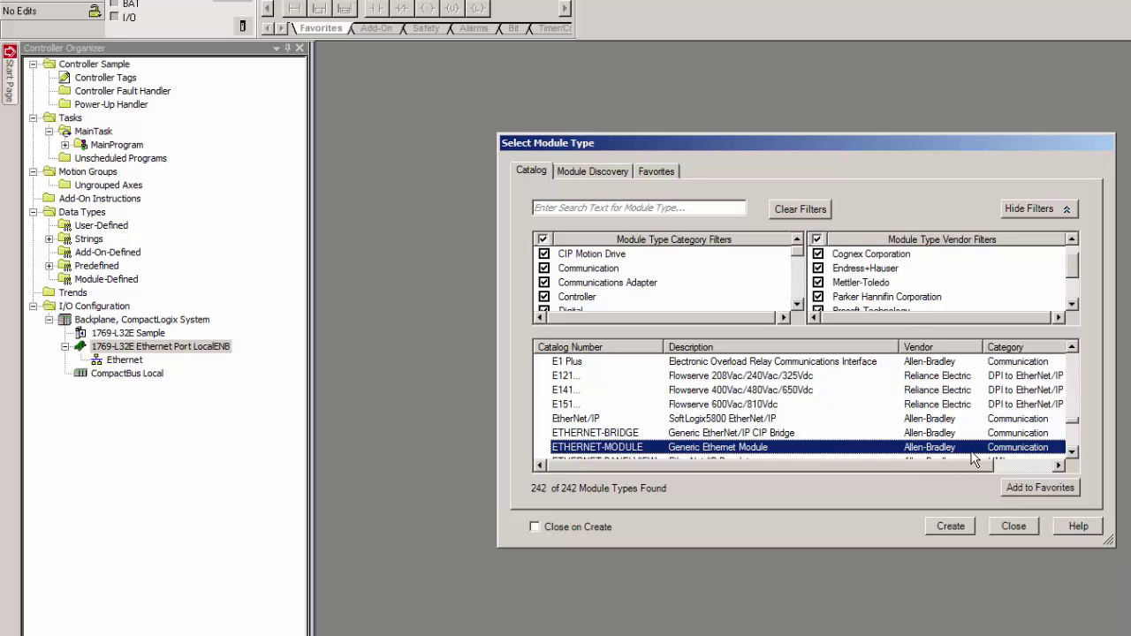
Select ETHERNET-MODULE from the Favorites list and create it
{"action": "left_click", "coordinate": [656, 177]}
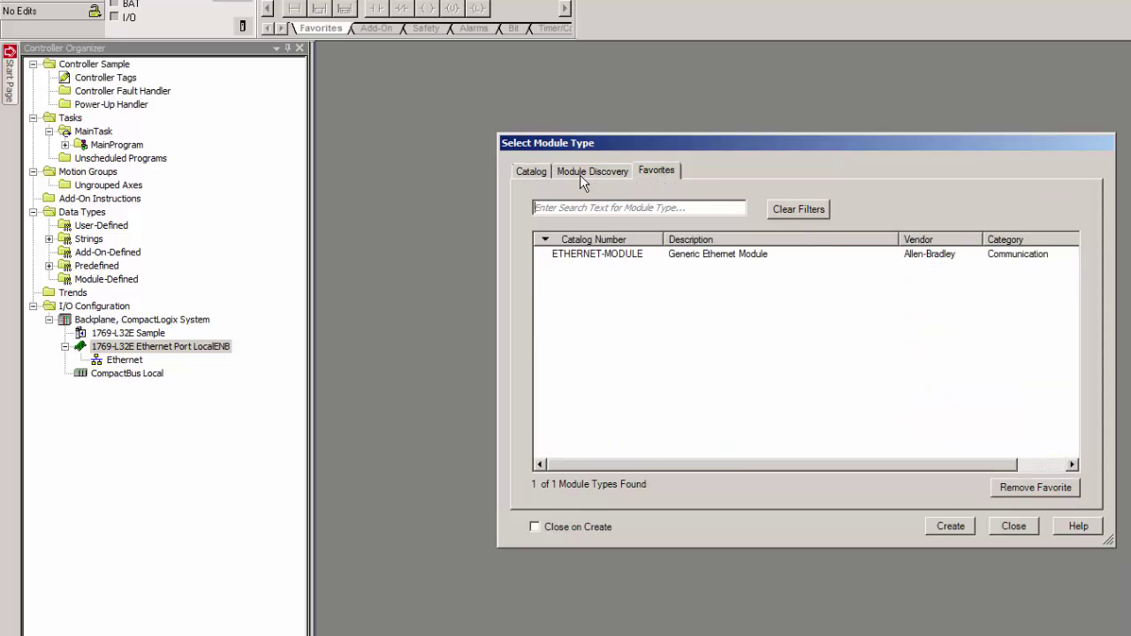
{"action": "left_click", "coordinate": [731, 256]}
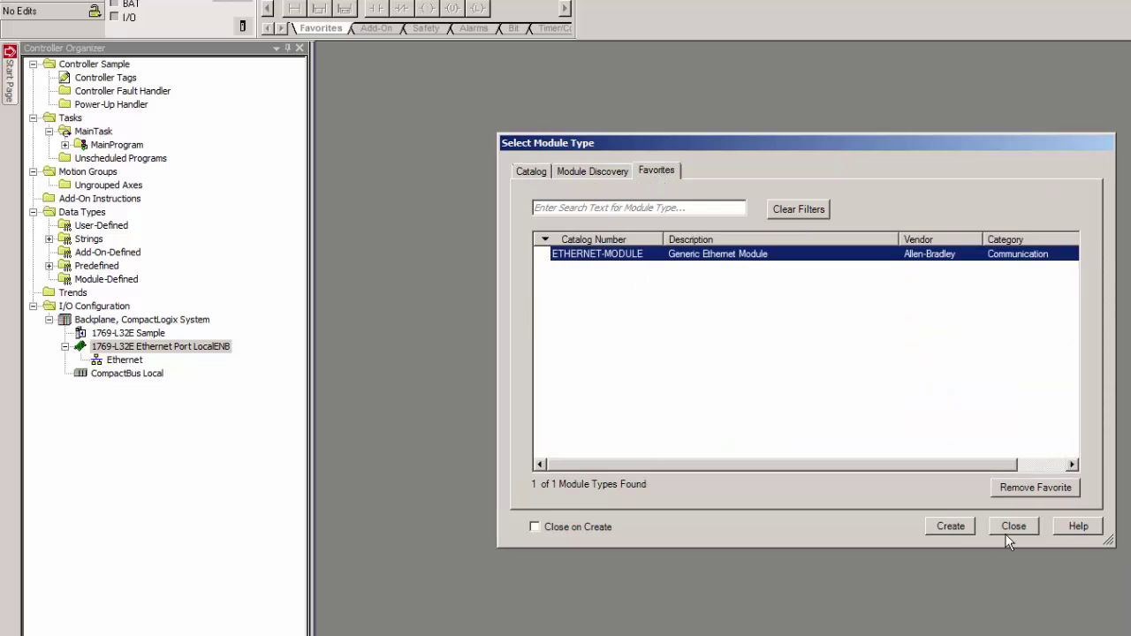
{"action": "left_click", "coordinate": [954, 528]}
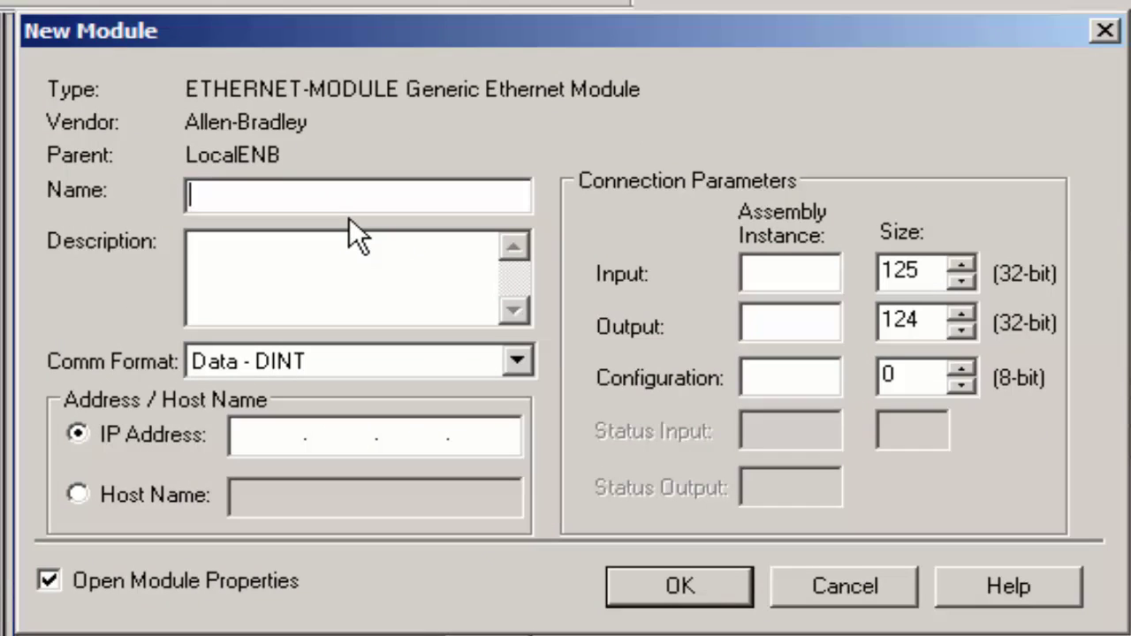
Name the module IPA1 with input 101/size 100, output 102/size 100, and configuration instance 3
{"action": "type", "text": "IPA1"}
{"action": "left_click", "coordinate": [770, 274]}
{"action": "type", "text": "101"}
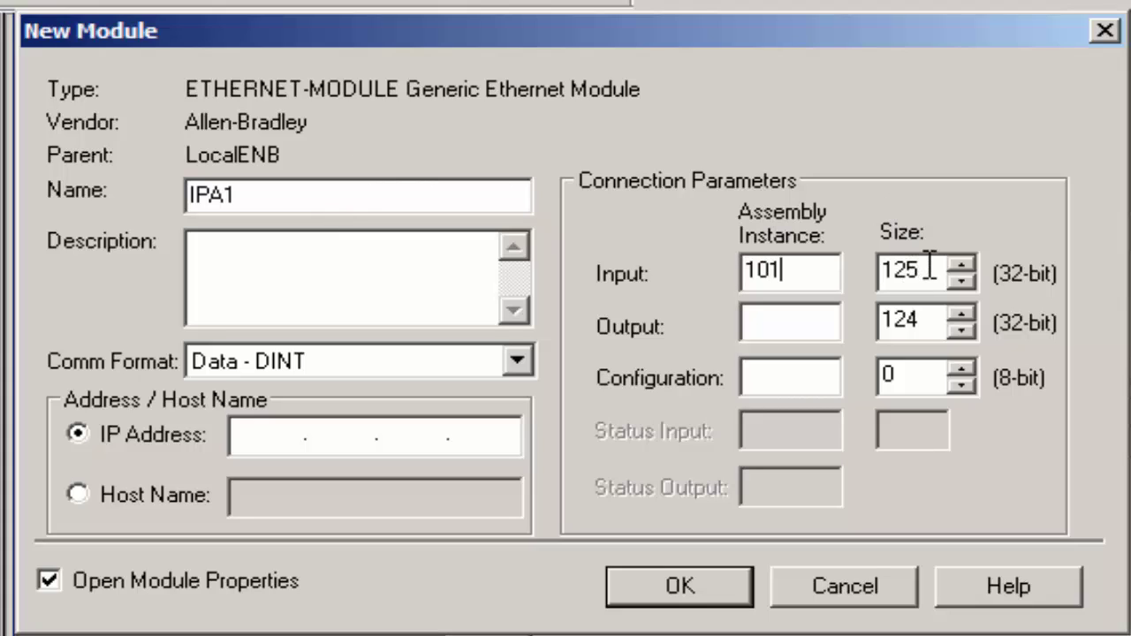
{"action": "key", "text": "Tab"}
{"action": "type", "text": "100"}
{"action": "left_click", "coordinate": [785, 315]}
{"action": "type", "text": "102"}
{"action": "key", "text": "Tab"}
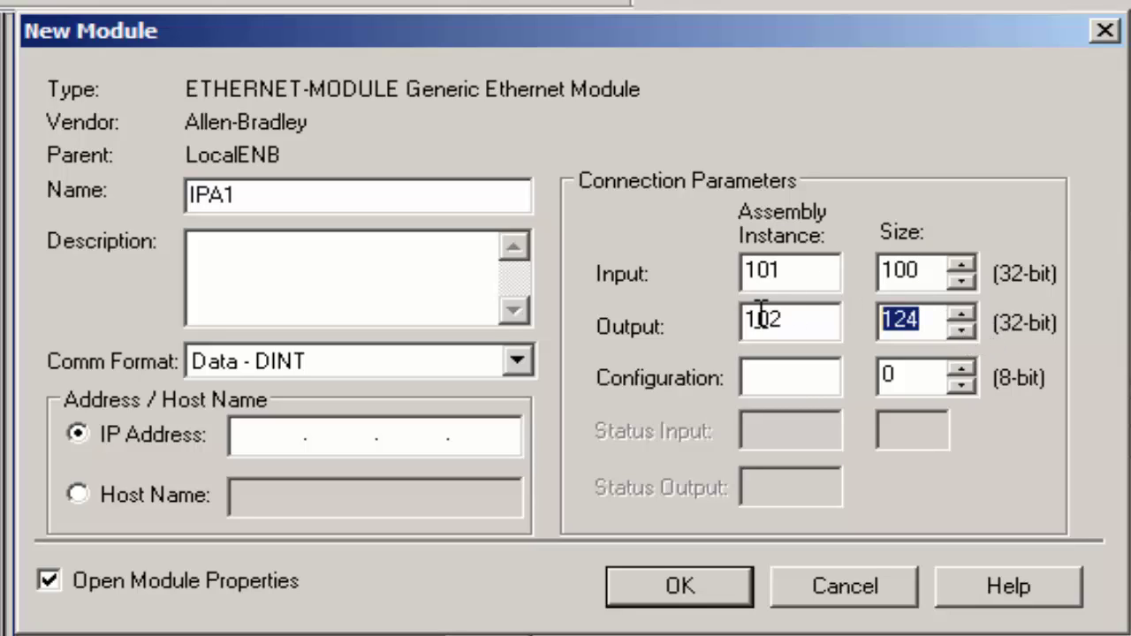
{"action": "type", "text": "100"}
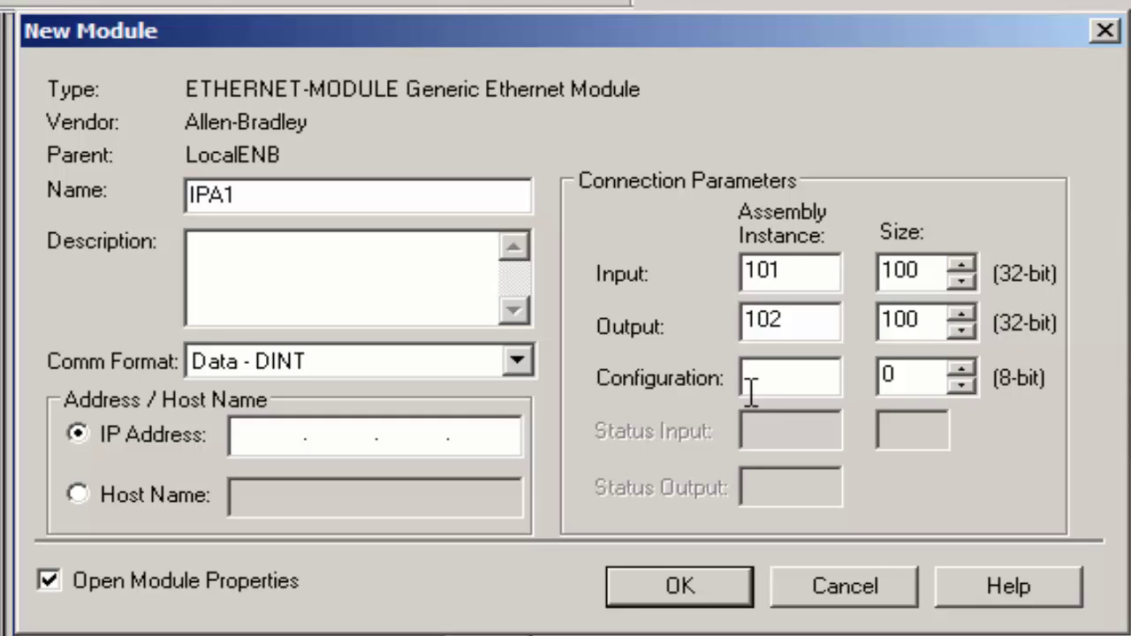
{"action": "left_click", "coordinate": [782, 379]}
{"action": "type", "text": "3"}
Set the IP address to 192.168.100.1, confirm the module, and close Module Properties
{"action": "left_click", "coordinate": [277, 442]}
{"action": "type", "text": "192 . 168 . 100 . 1"}
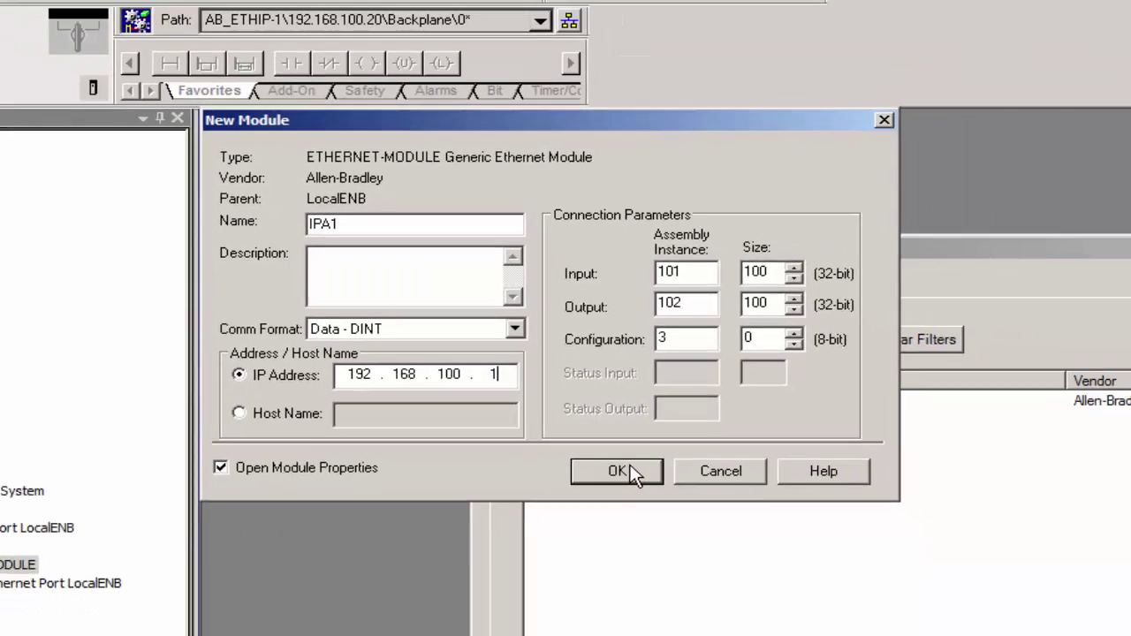
{"action": "left_click", "coordinate": [681, 588]}
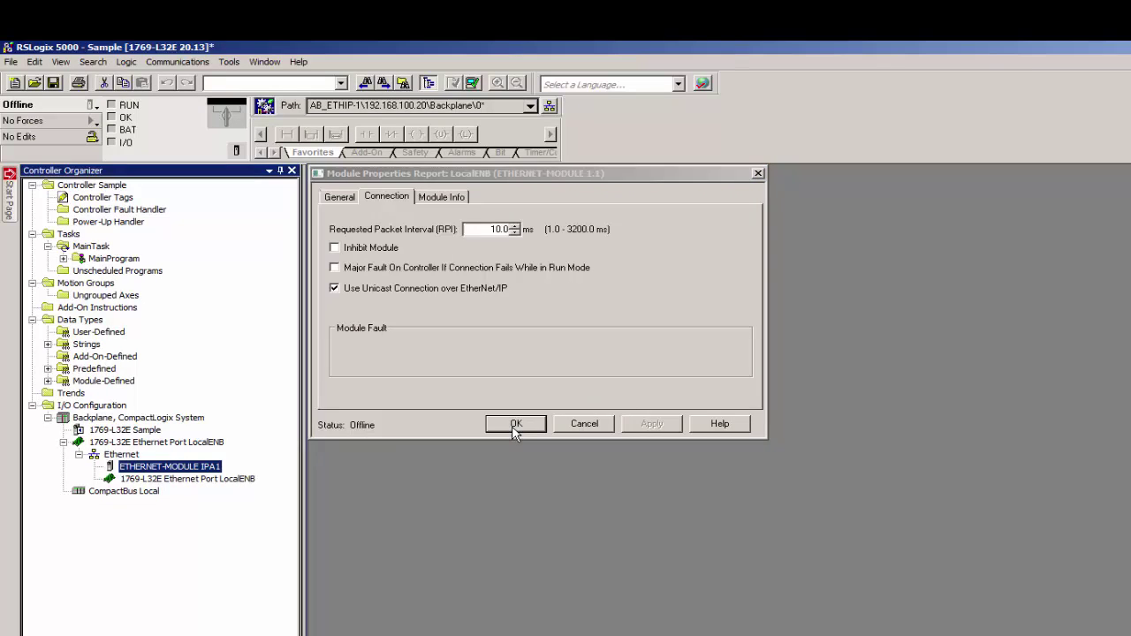
{"action": "left_click", "coordinate": [515, 424]}
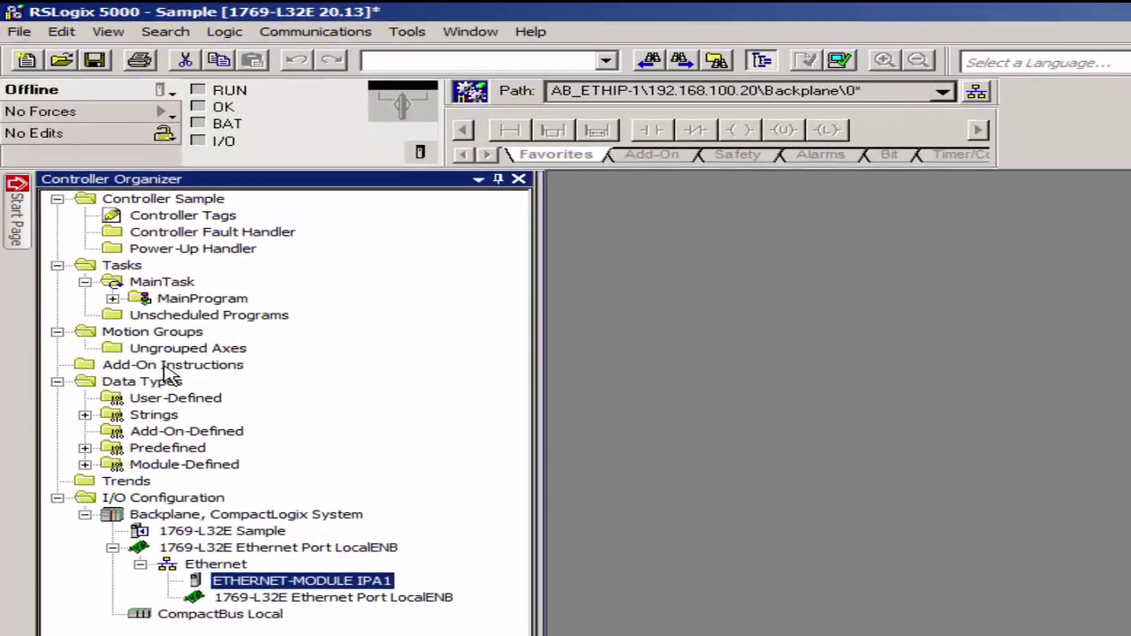
Import the IPA_AxisManager.L5X add-on instruction into the project
{"action": "right_click", "coordinate": [128, 336]}
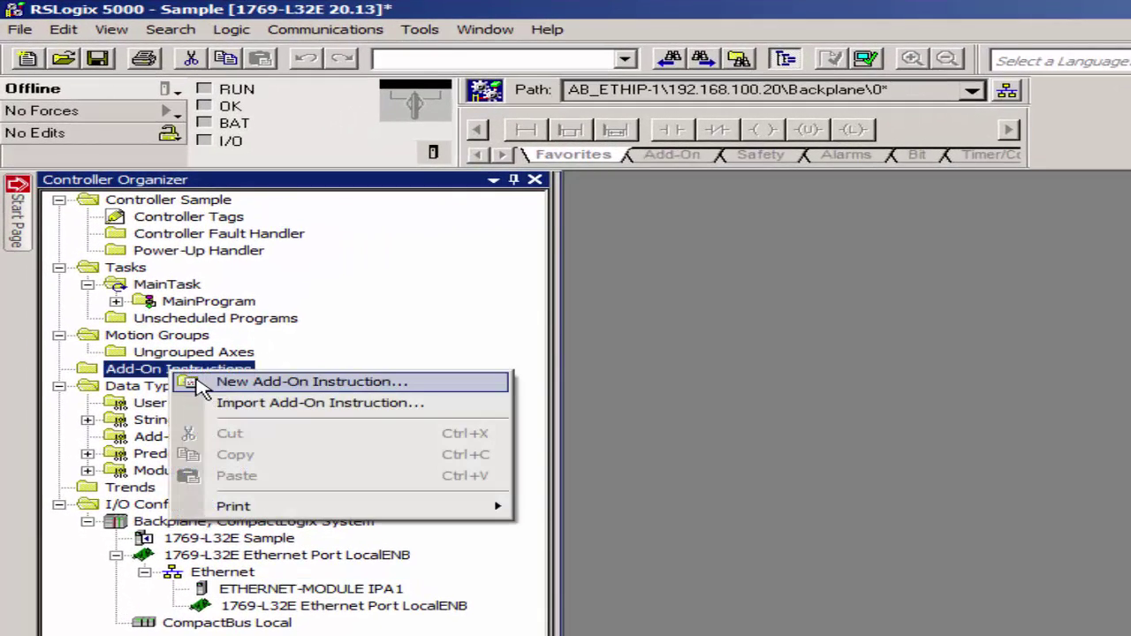
{"action": "left_click", "coordinate": [222, 404]}
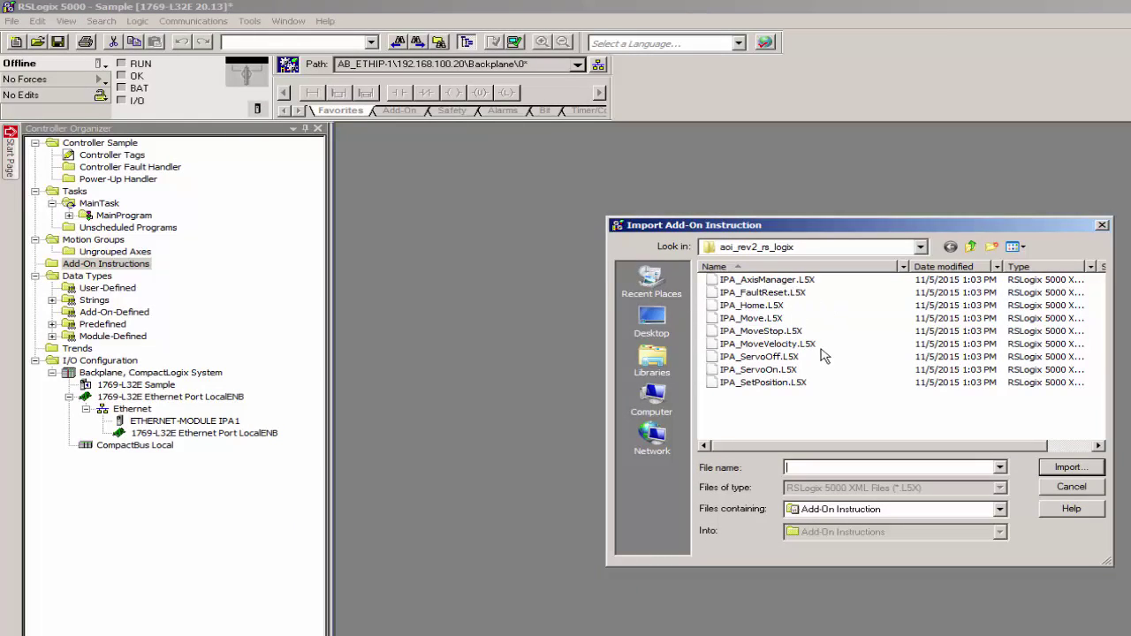
{"action": "left_click", "coordinate": [759, 281]}
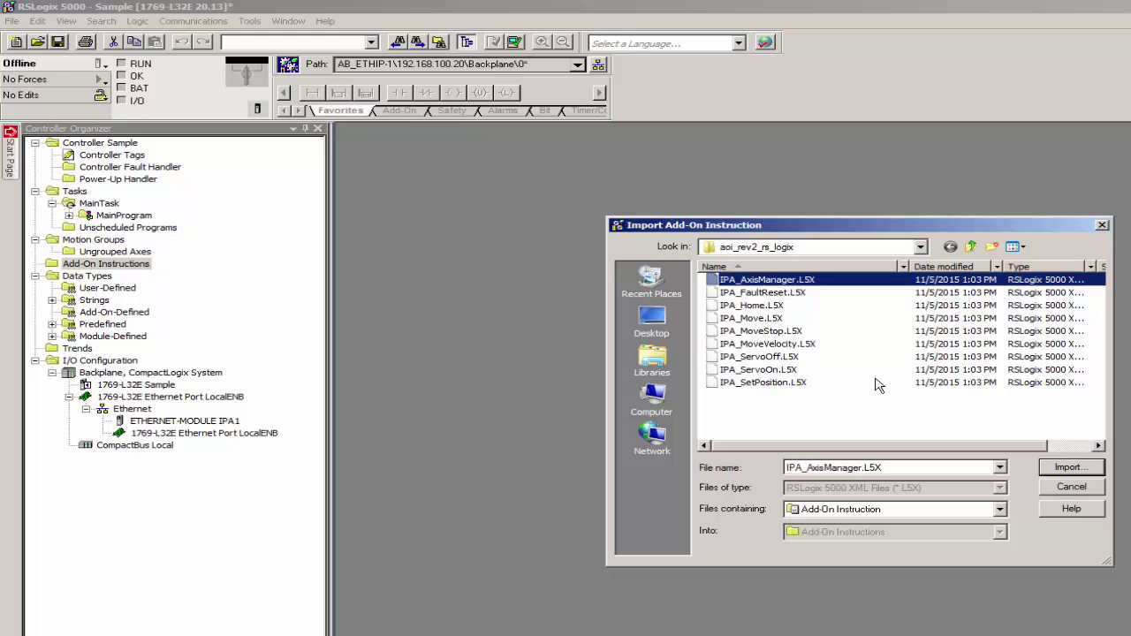
{"action": "left_click", "coordinate": [1065, 469]}
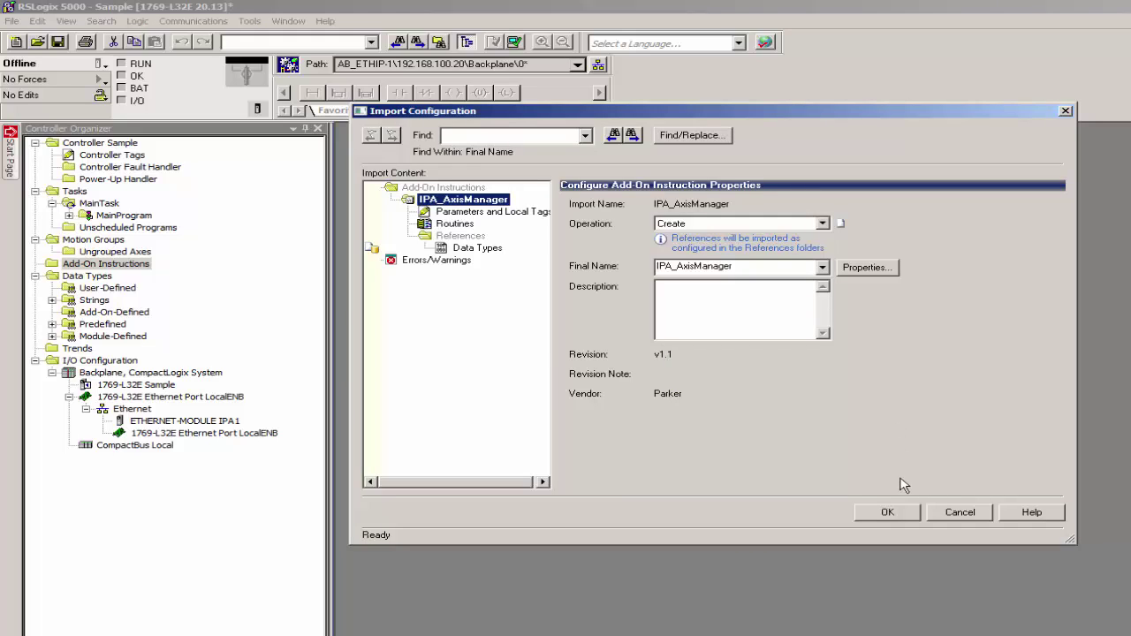
{"action": "left_click", "coordinate": [889, 513]}
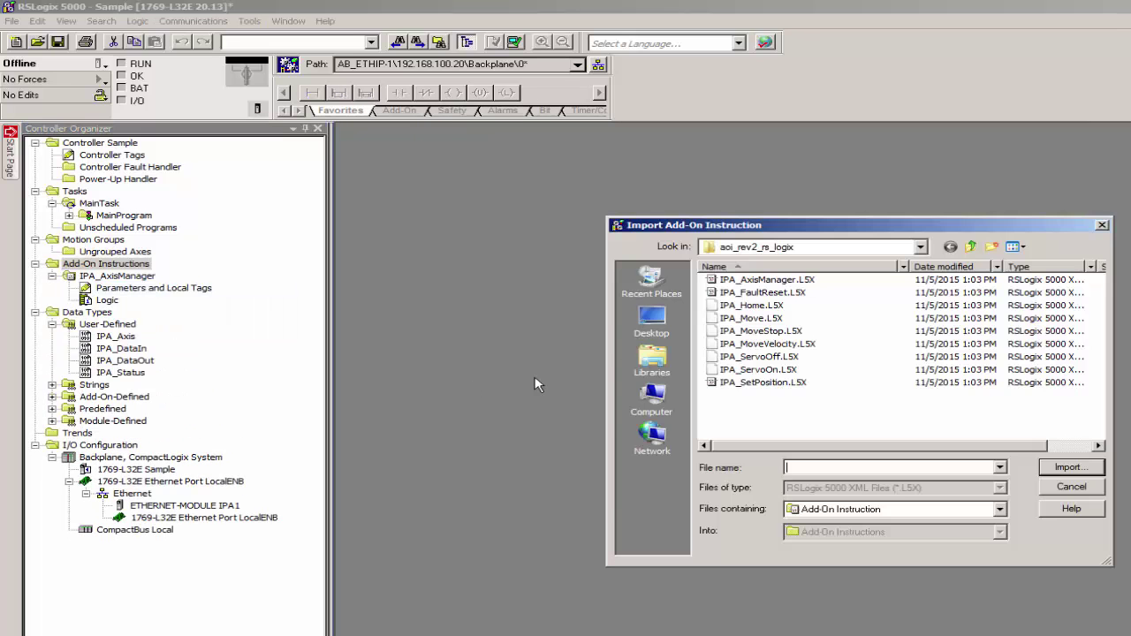
Import the IPA_FaultReset, IPA_Home and IPA_Move add-on instructions
{"action": "left_click", "coordinate": [743, 293]}
{"action": "left_click", "coordinate": [1051, 473]}
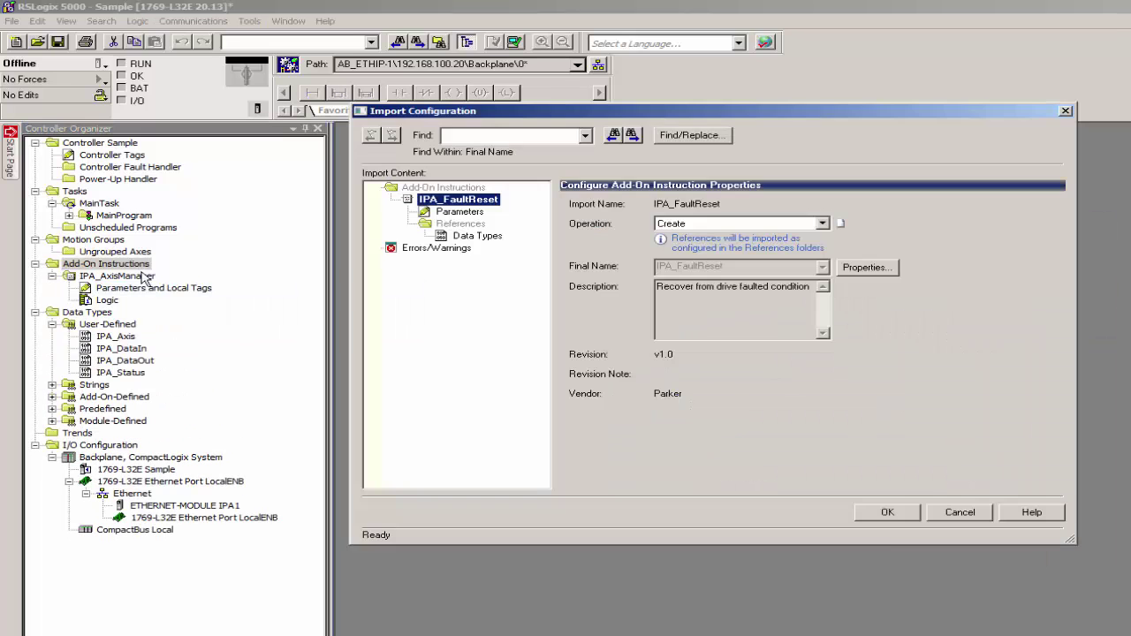
{"action": "left_click", "coordinate": [888, 517]}
{"action": "right_click", "coordinate": [107, 263]}
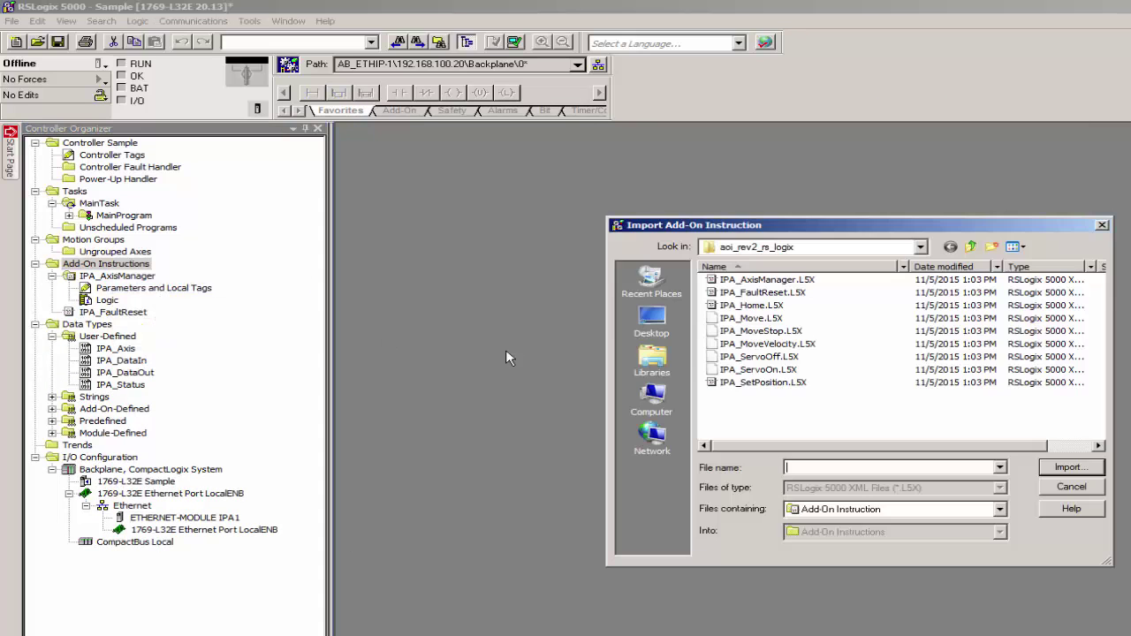
{"action": "left_click", "coordinate": [734, 309]}
{"action": "left_click", "coordinate": [1065, 468]}
{"action": "left_click", "coordinate": [889, 515]}
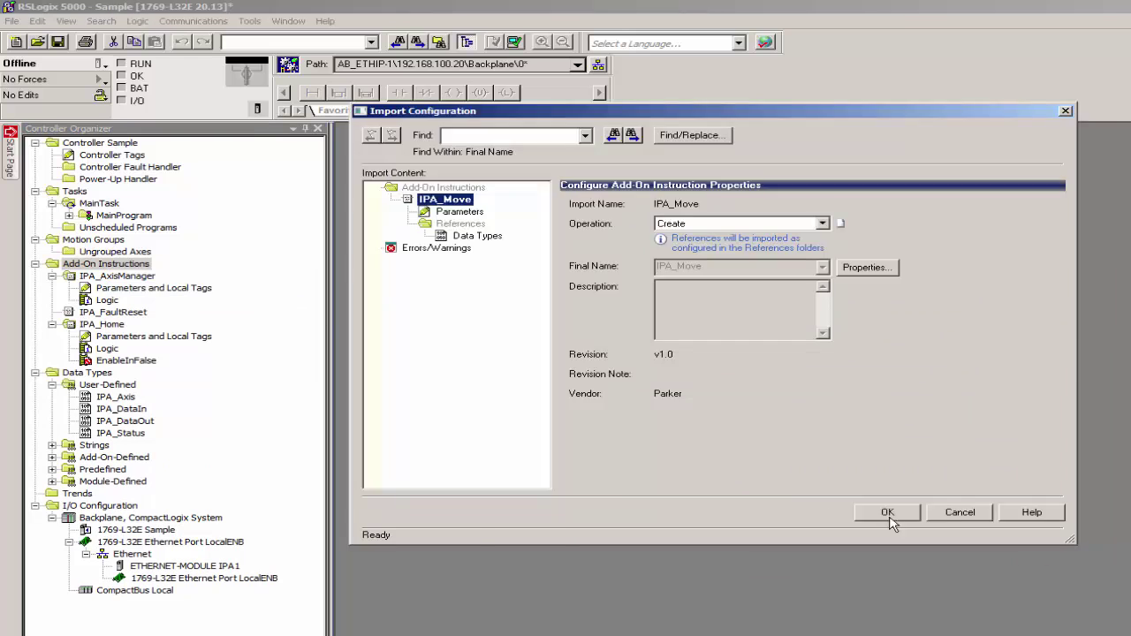
{"action": "left_click", "coordinate": [888, 514]}
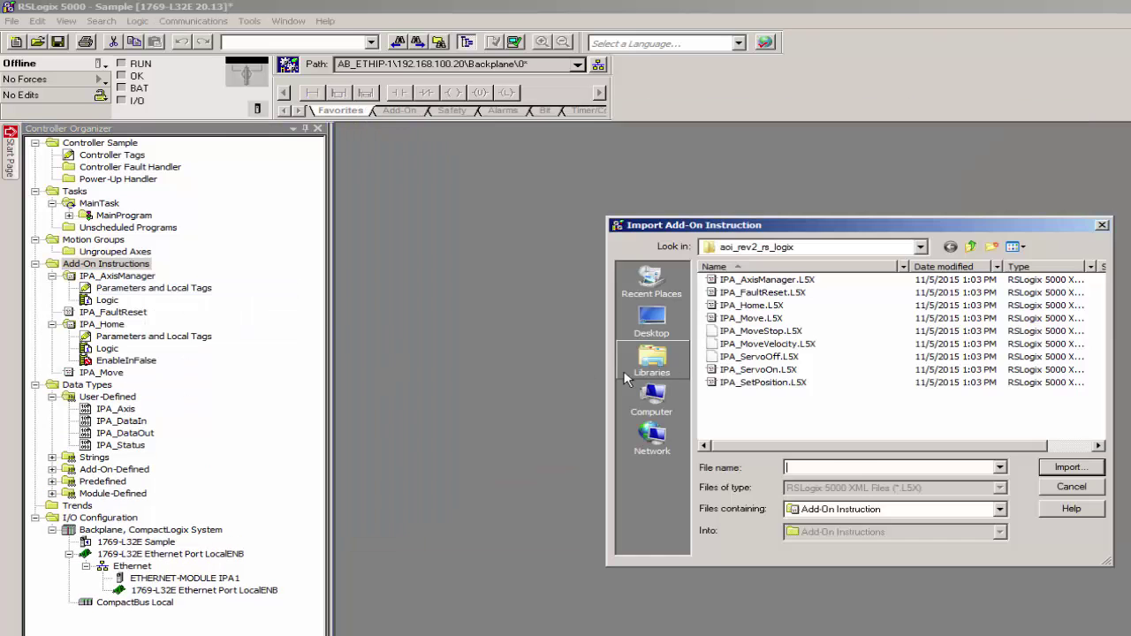
Import the IPA_MoveStop, IPA_MoveVelocity and IPA_ServoOff add-on instructions
{"action": "left_click", "coordinate": [760, 331]}
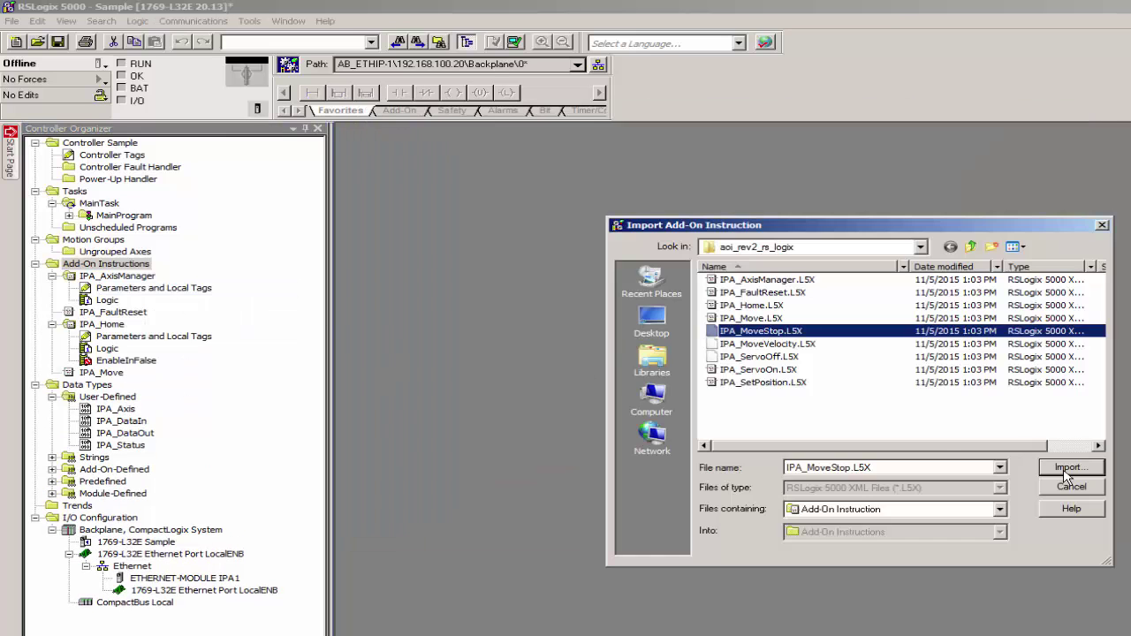
{"action": "left_click", "coordinate": [1065, 467]}
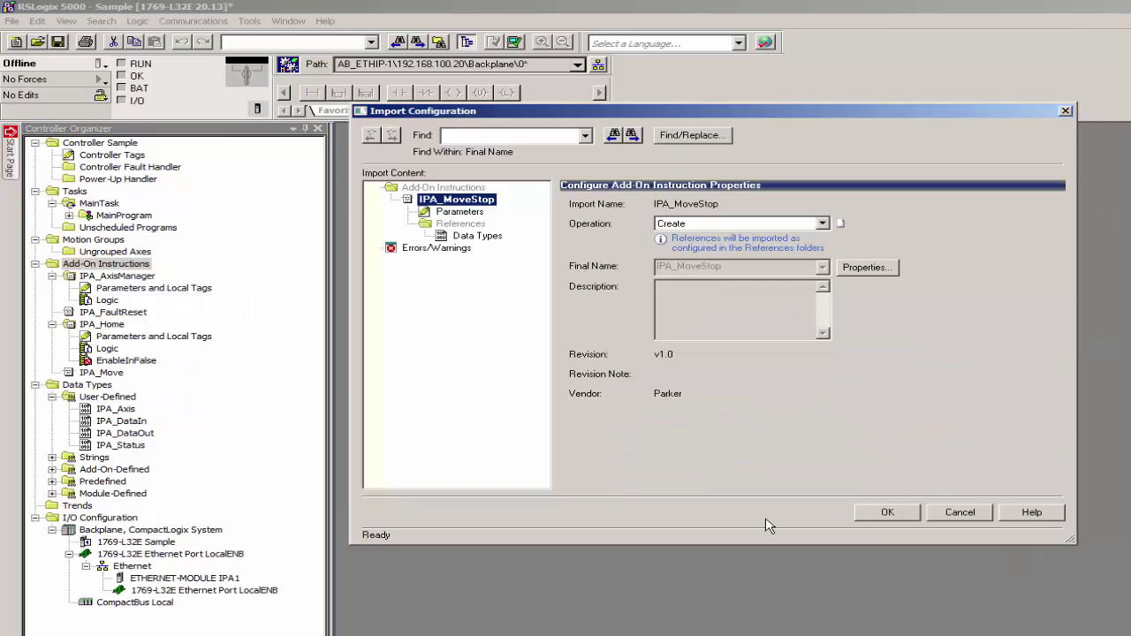
{"action": "left_click", "coordinate": [886, 586]}
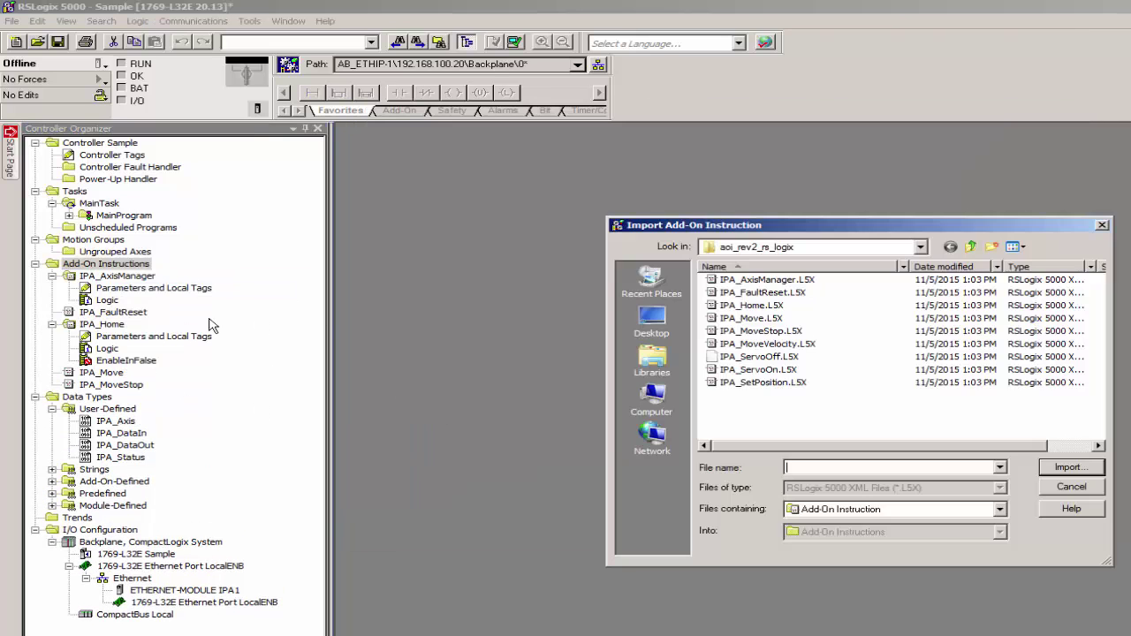
{"action": "left_click", "coordinate": [760, 342]}
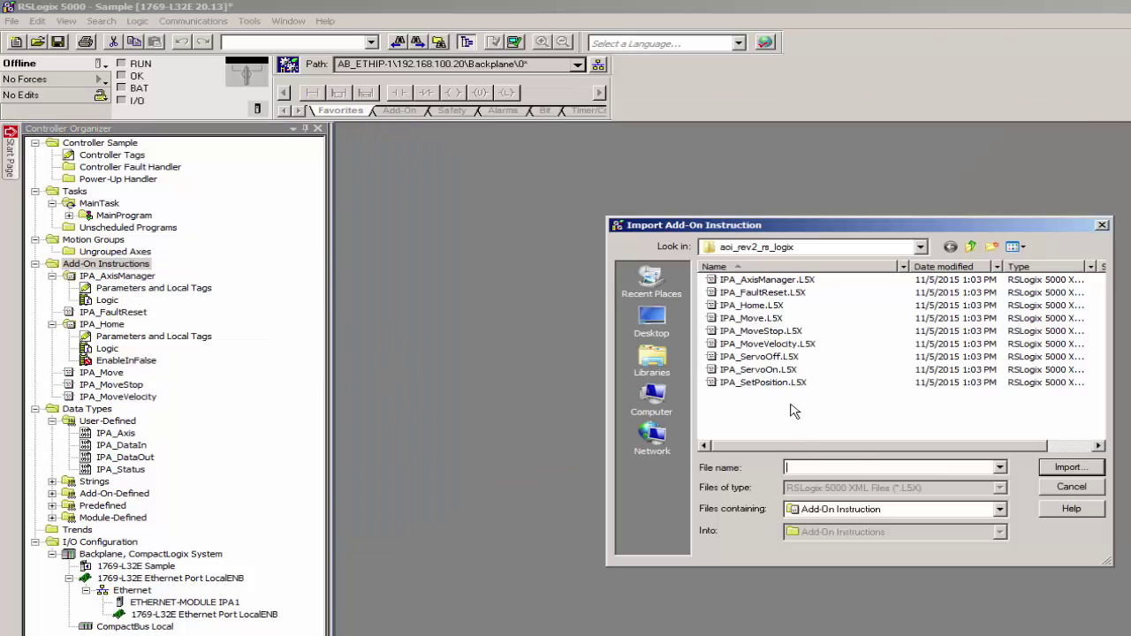
{"action": "left_click", "coordinate": [760, 356]}
{"action": "left_click", "coordinate": [1057, 473]}
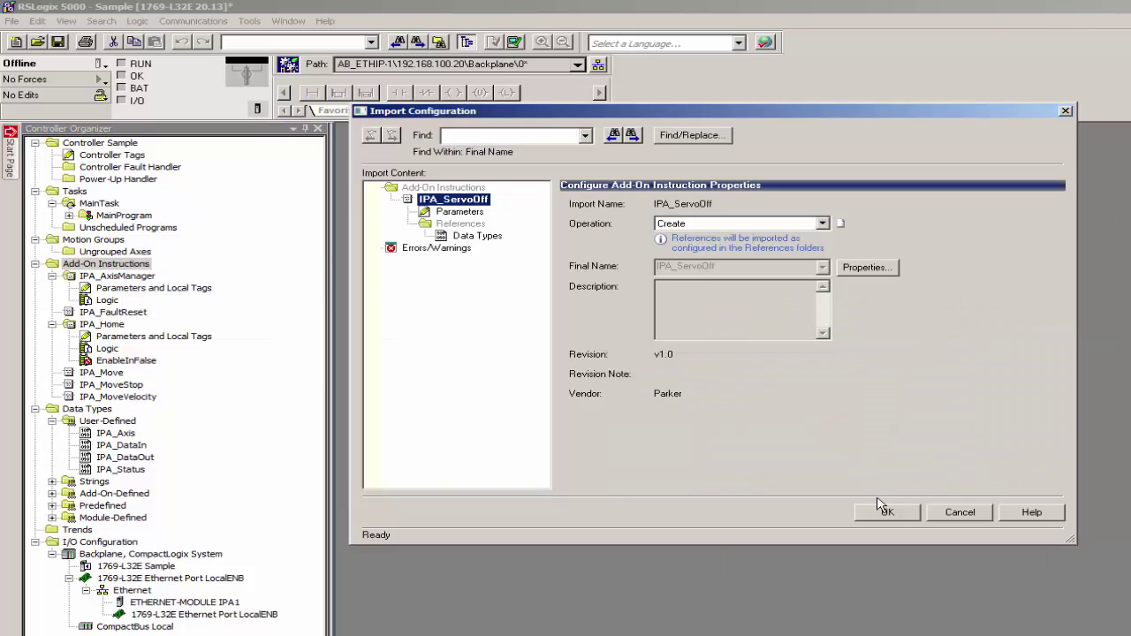
{"action": "left_click", "coordinate": [884, 510]}
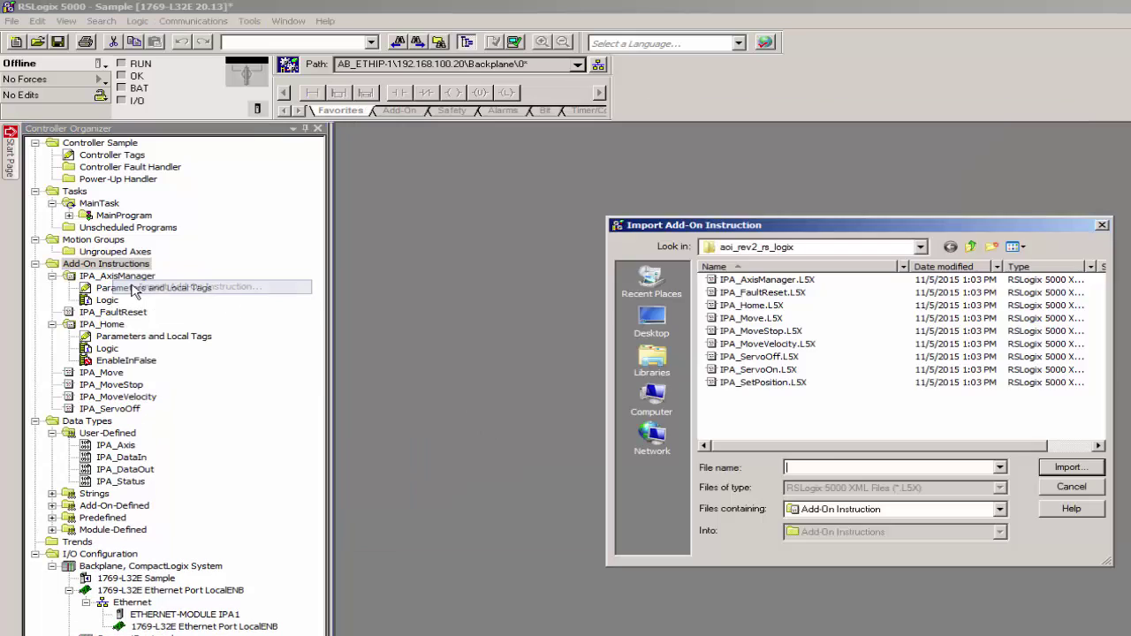
Import the IPA_ServoOn and IPA_SetPosition add-on instructions
{"action": "left_click", "coordinate": [758, 370]}
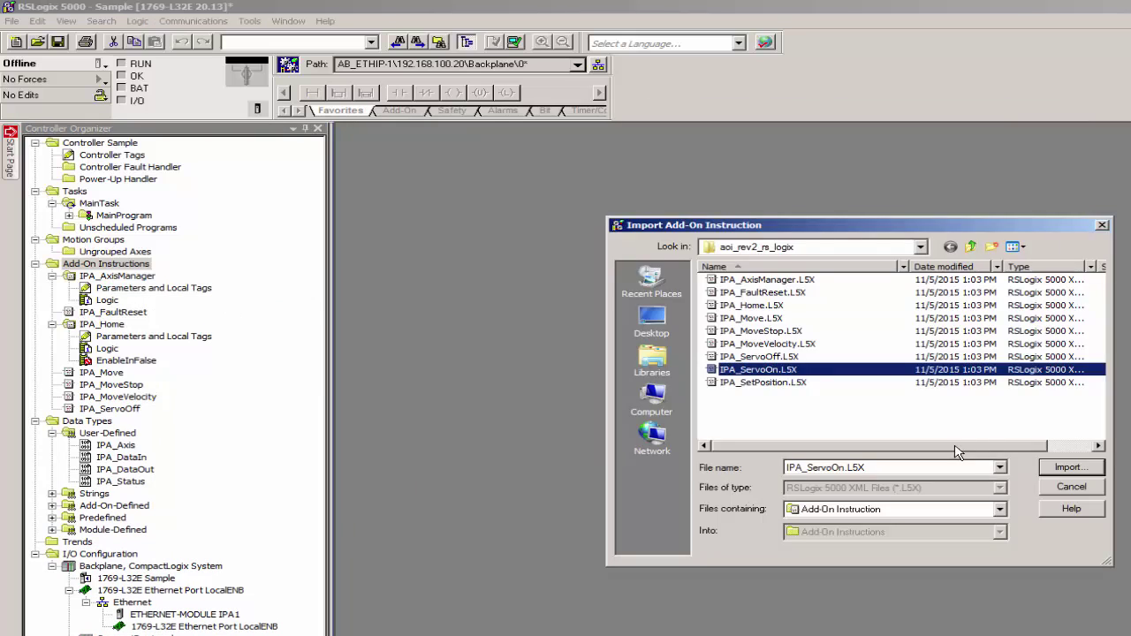
{"action": "left_click", "coordinate": [1067, 466]}
{"action": "left_click", "coordinate": [884, 513]}
{"action": "right_click", "coordinate": [106, 264]}
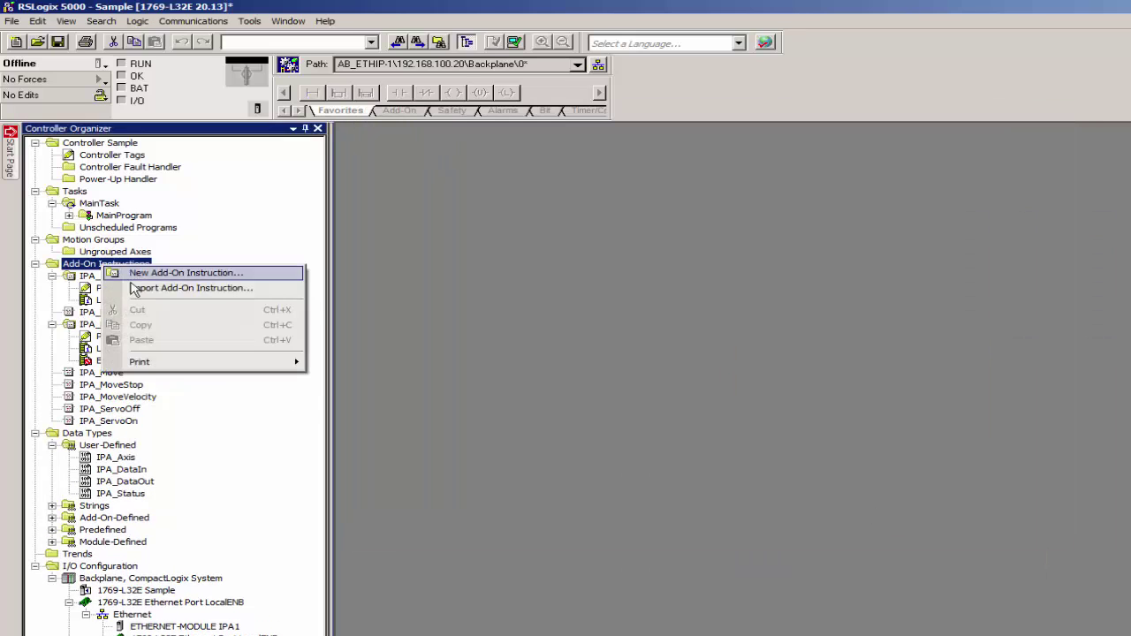
{"action": "left_click", "coordinate": [142, 288]}
{"action": "left_click", "coordinate": [758, 382]}
{"action": "left_click", "coordinate": [1066, 467]}
{"action": "left_click", "coordinate": [888, 513]}
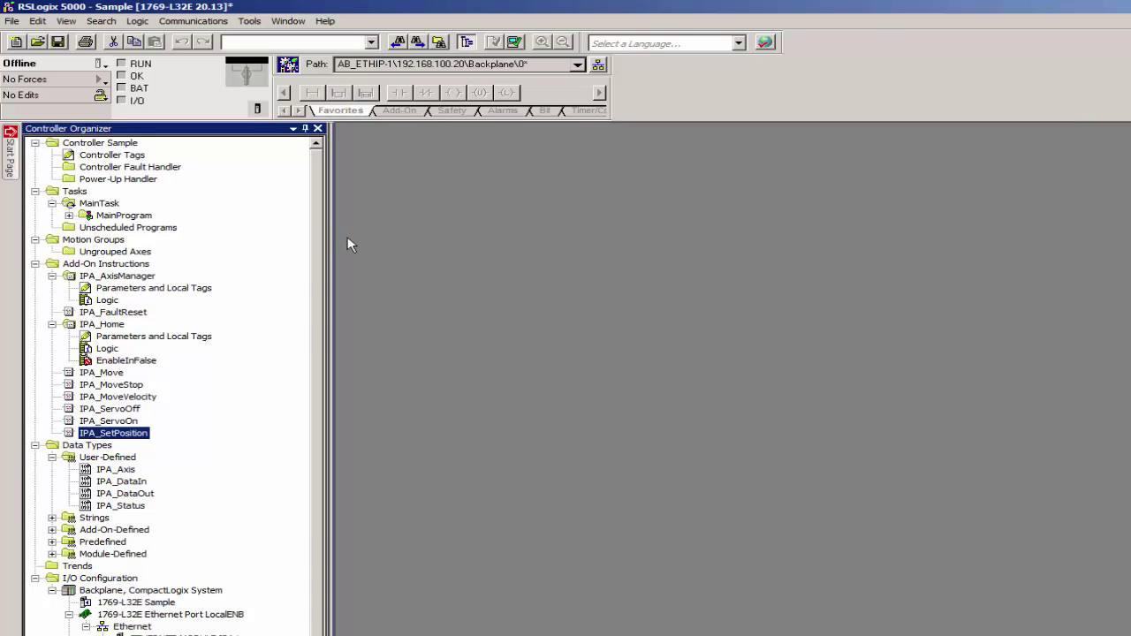
Open MainRoutine and place an IPA_AxisManager instruction on rung 0
{"action": "left_click", "coordinate": [68, 216]}
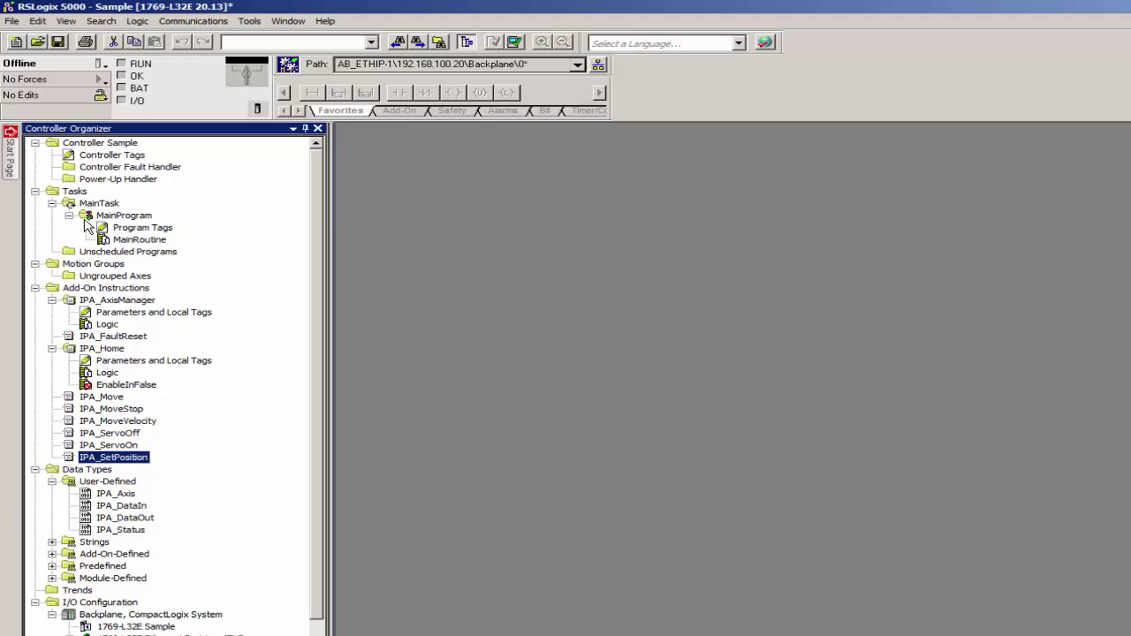
{"action": "double_click", "coordinate": [132, 239]}
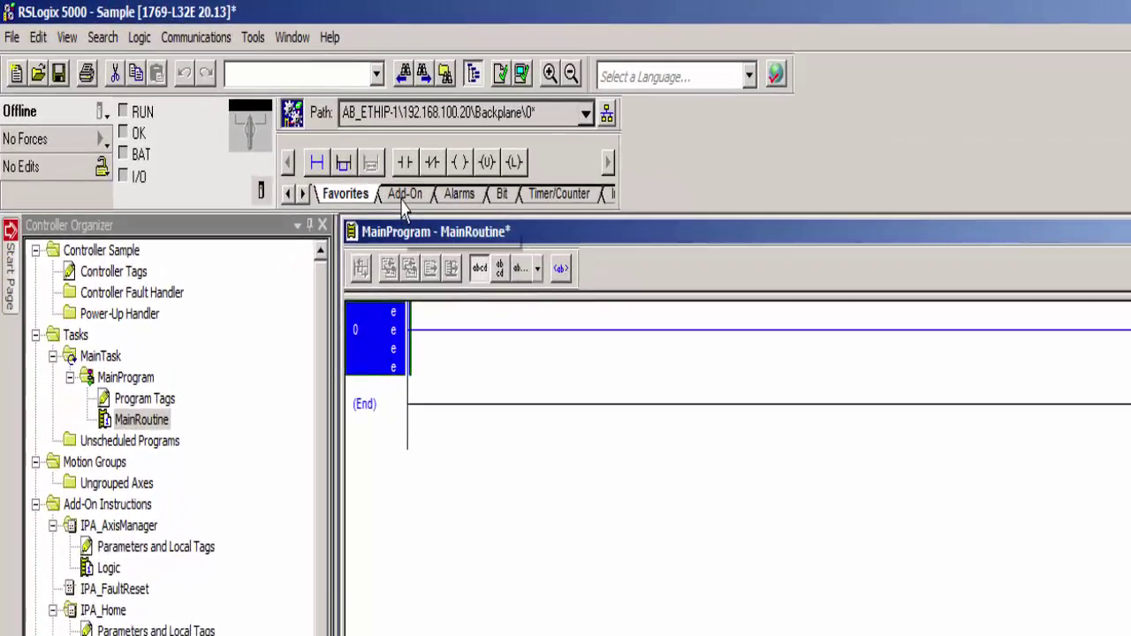
{"action": "left_click", "coordinate": [316, 108]}
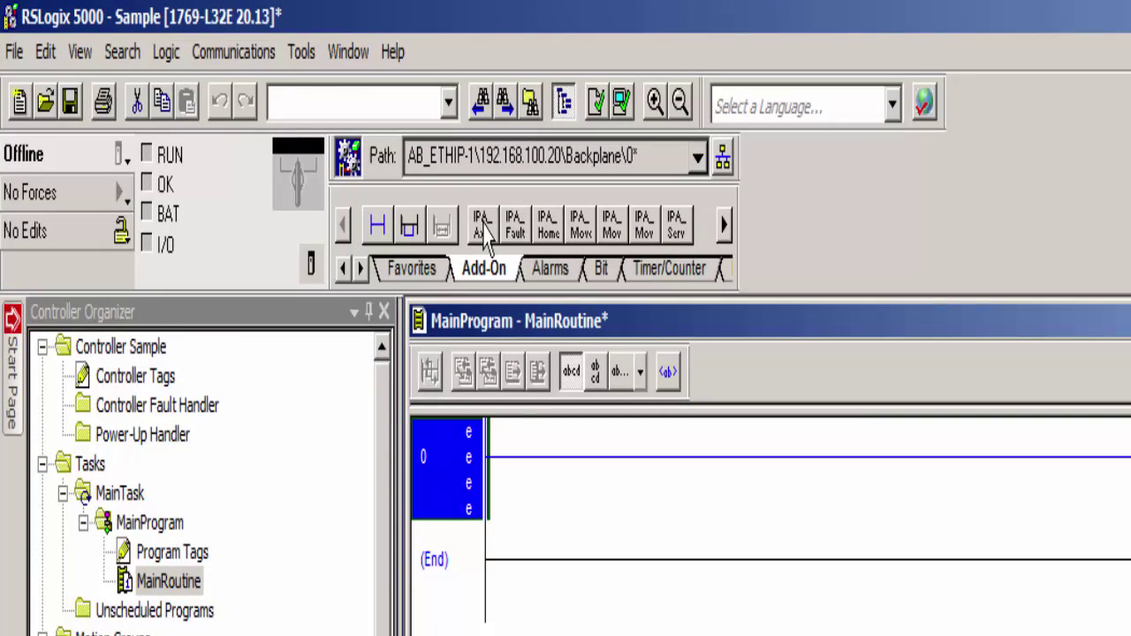
{"action": "left_click_drag", "start_coordinate": [481, 226], "coordinate": [522, 463]}
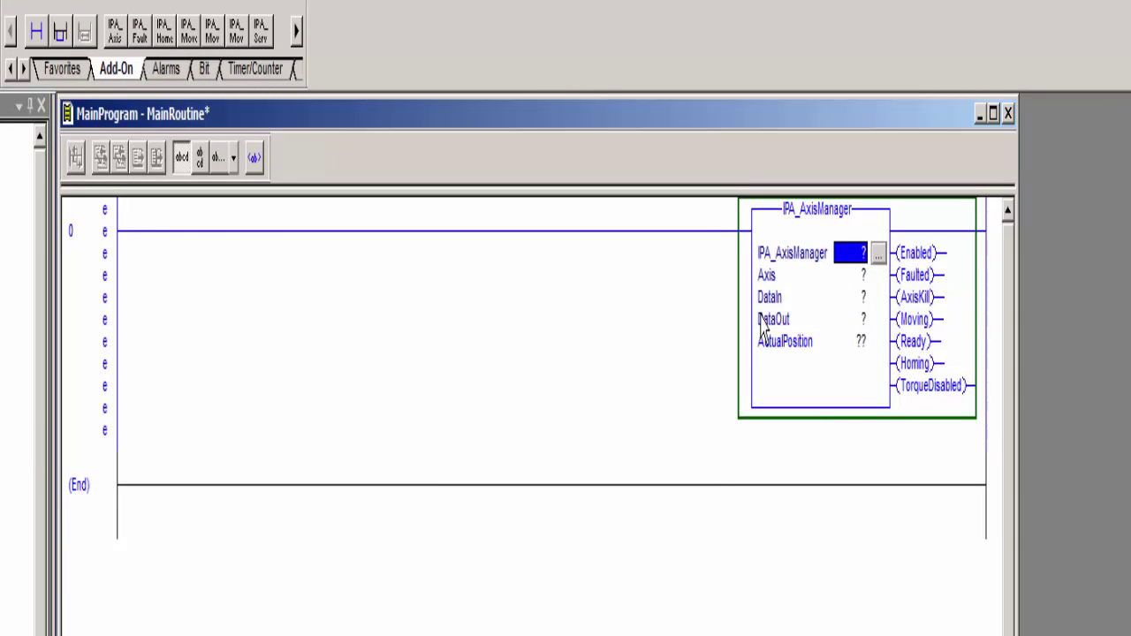
Set its operands: tag IPA1mgr, axis X, DataIn IPA1:I, DataOut IPA1:O
{"action": "type", "text": "IPA1"}
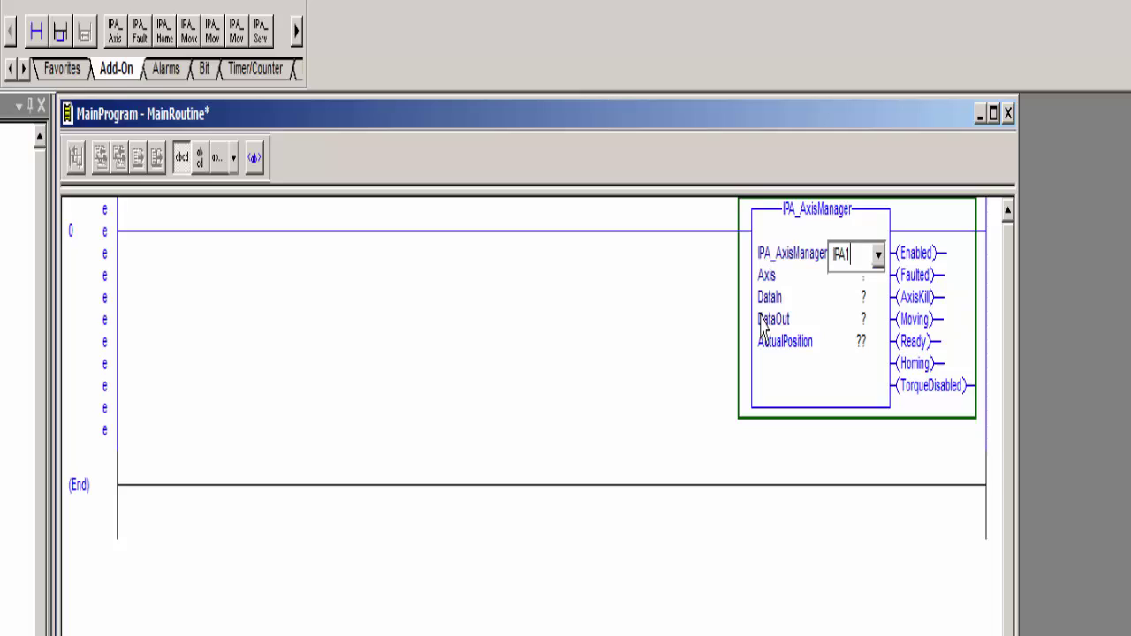
{"action": "type", "text": "mgr"}
{"action": "key", "text": "Return"}
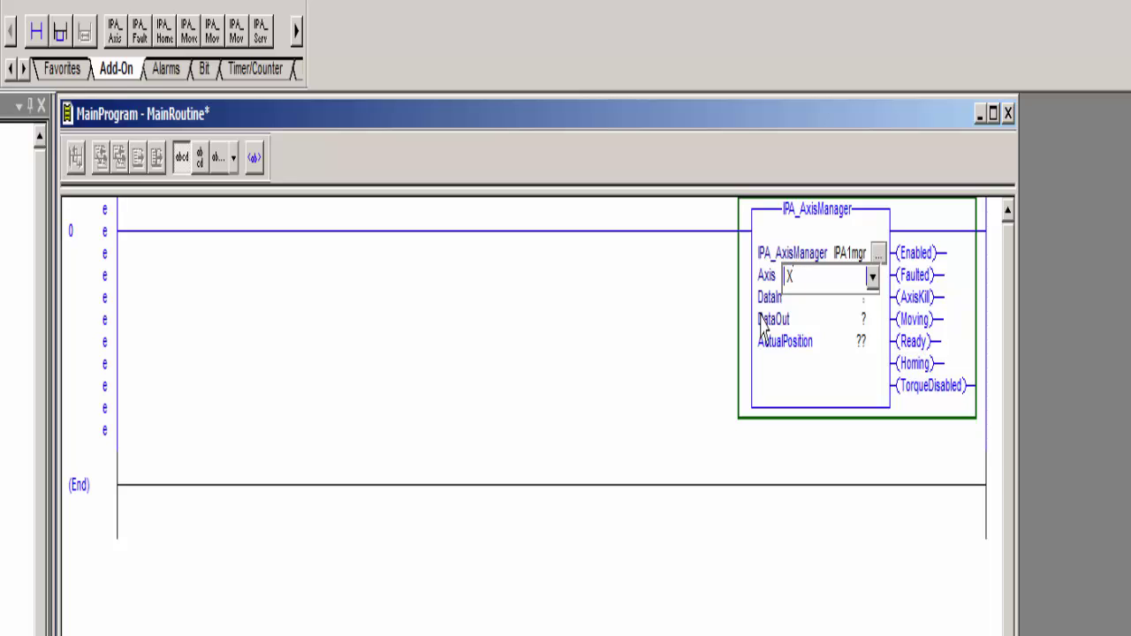
{"action": "key", "text": "Return"}
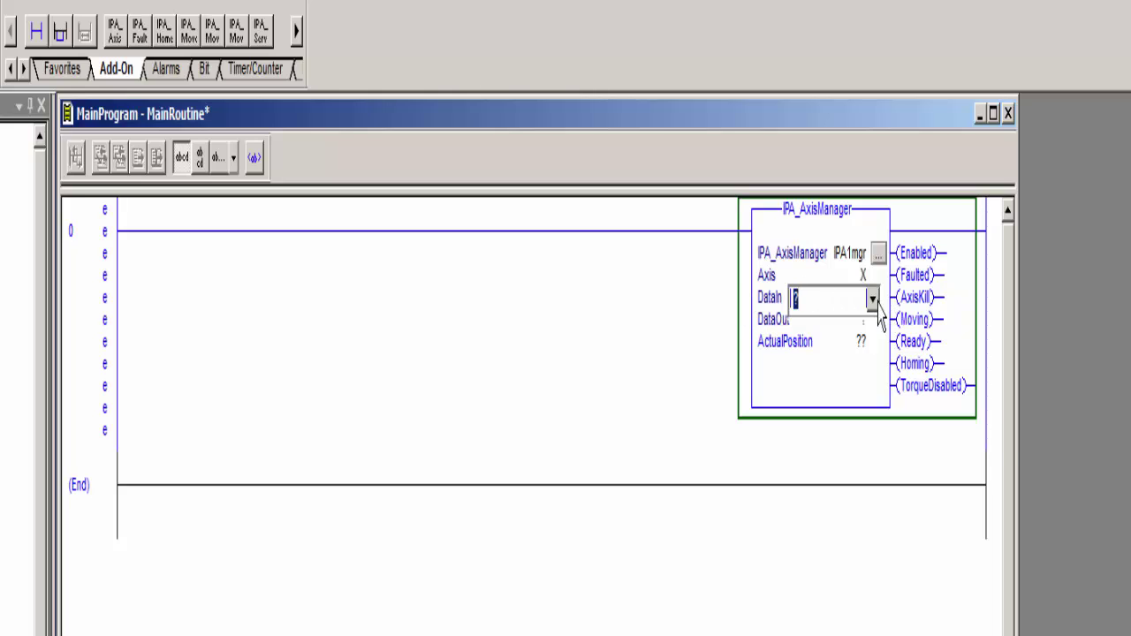
{"action": "left_click", "coordinate": [872, 298]}
{"action": "left_click", "coordinate": [832, 420]}
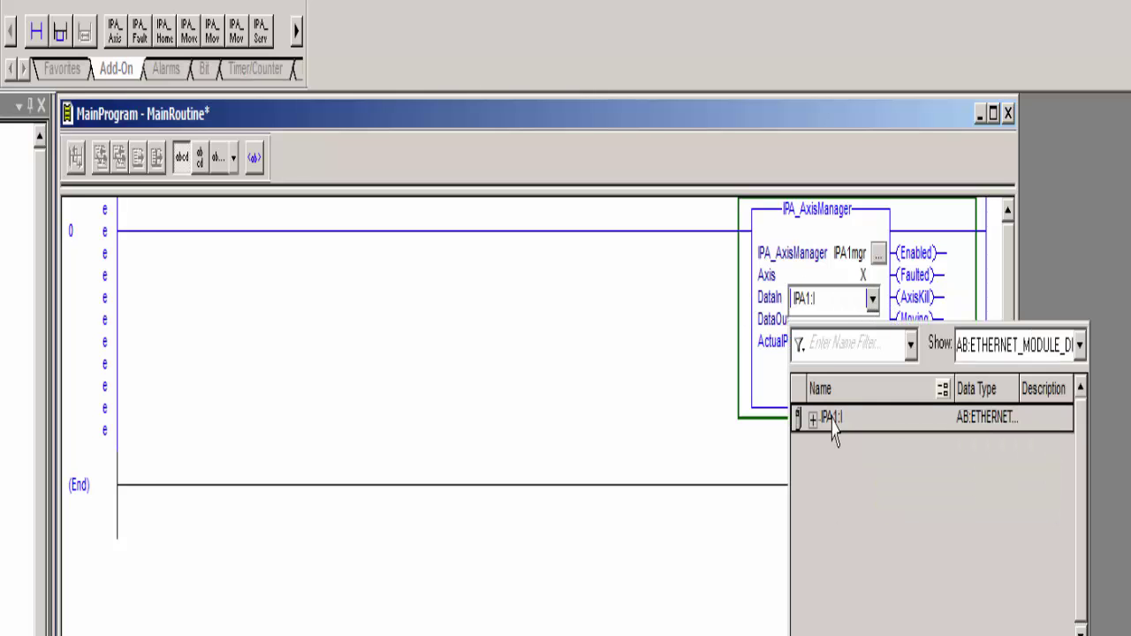
{"action": "key", "text": "Return"}
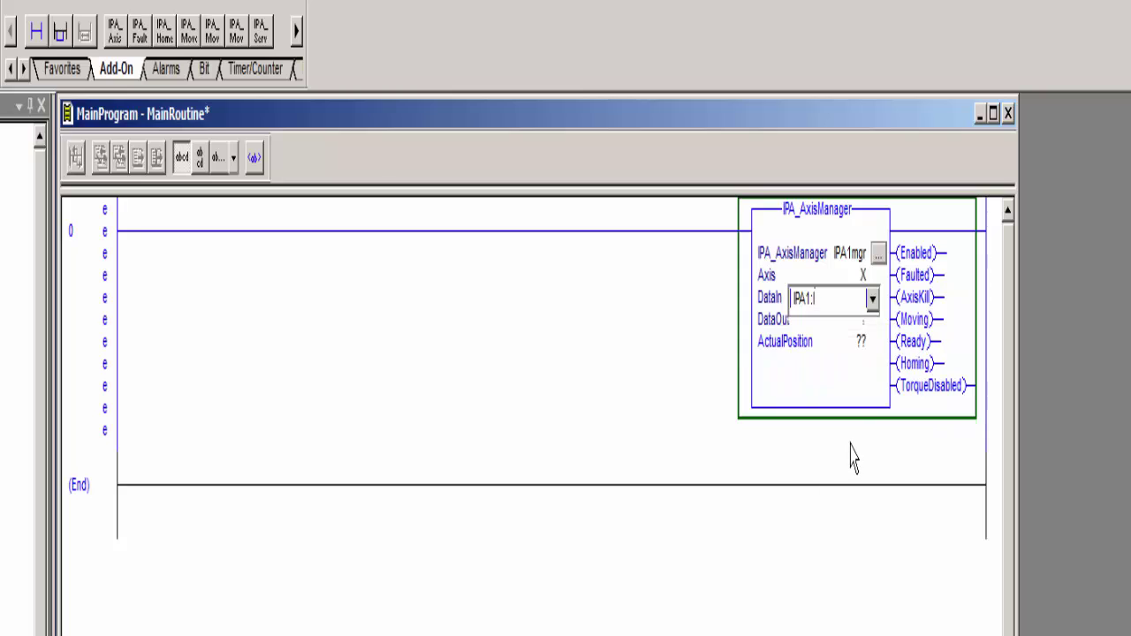
{"action": "key", "text": "Return"}
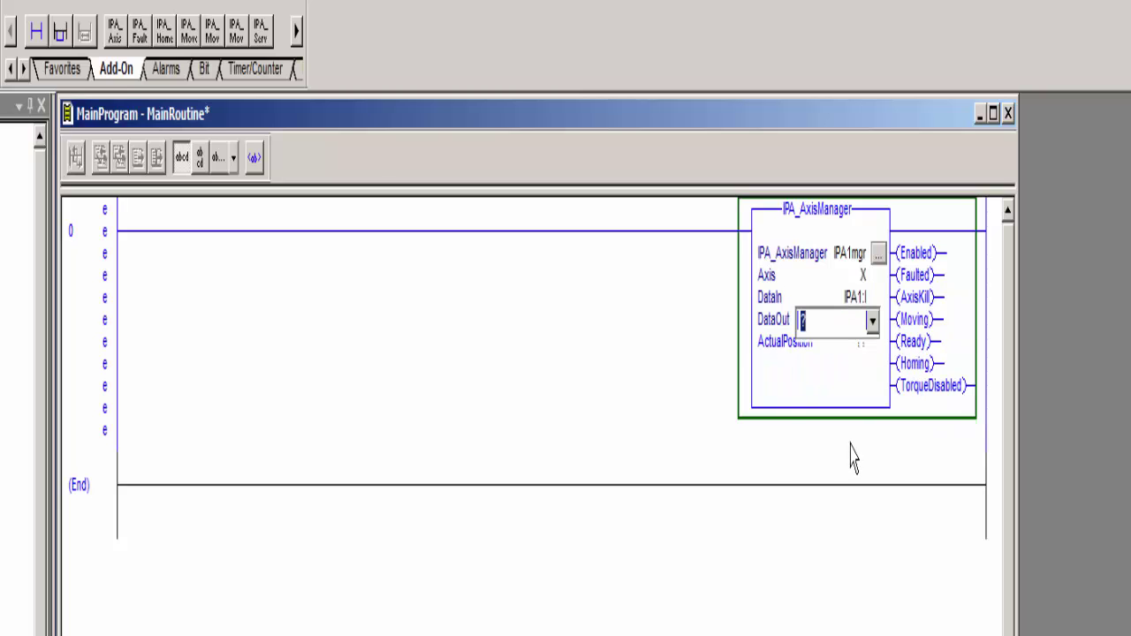
{"action": "left_click", "coordinate": [873, 323]}
{"action": "left_click", "coordinate": [849, 438]}
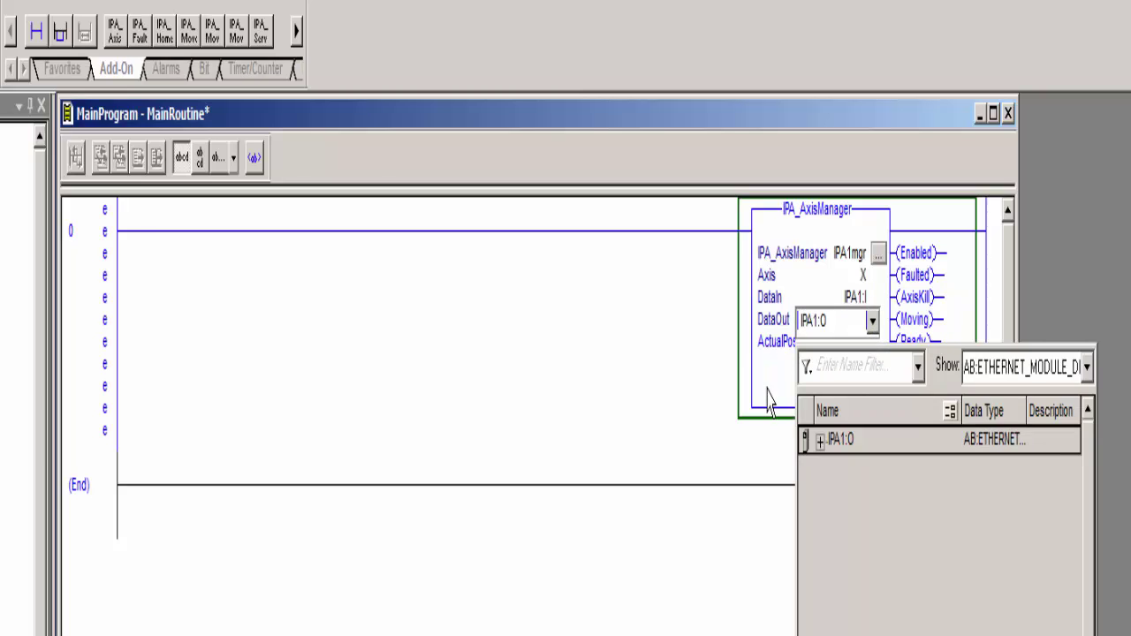
{"action": "key", "text": "Return"}
{"action": "key", "text": "Return"}
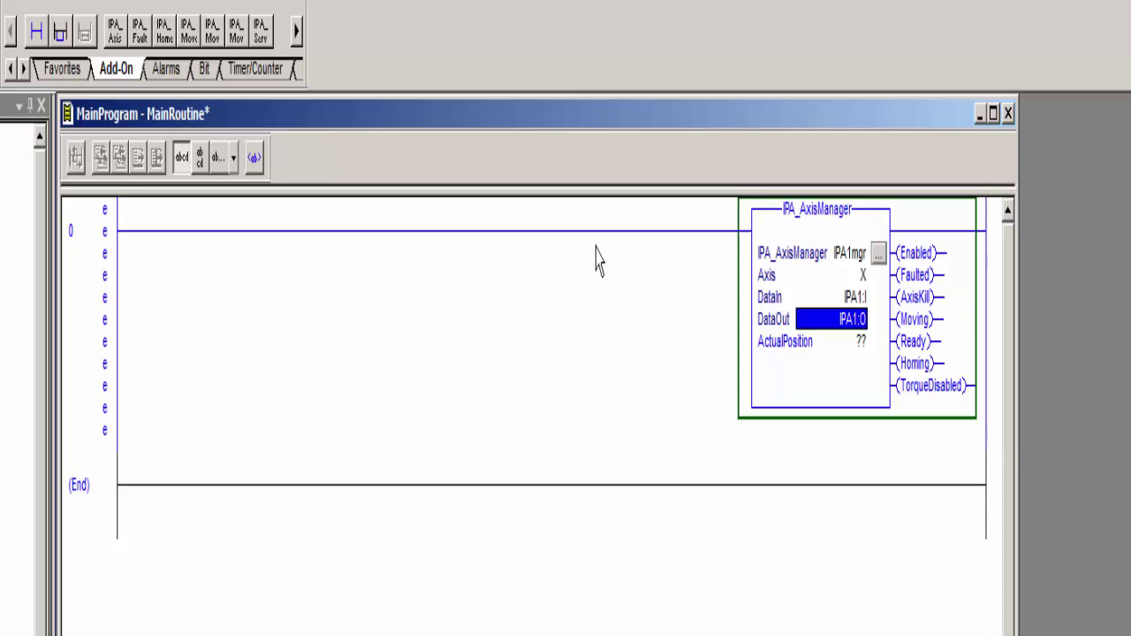
Define the undefined operands X and IPA1mgr as new tags with Ctrl+W
{"action": "left_click", "coordinate": [855, 276]}
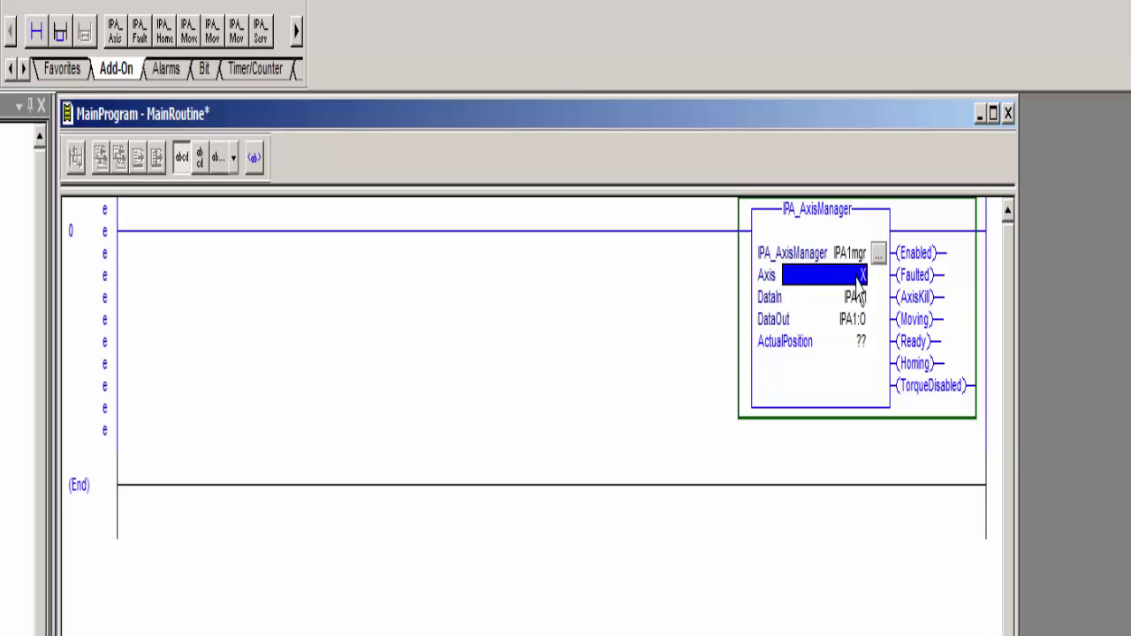
{"action": "key", "text": "ctrl+w"}
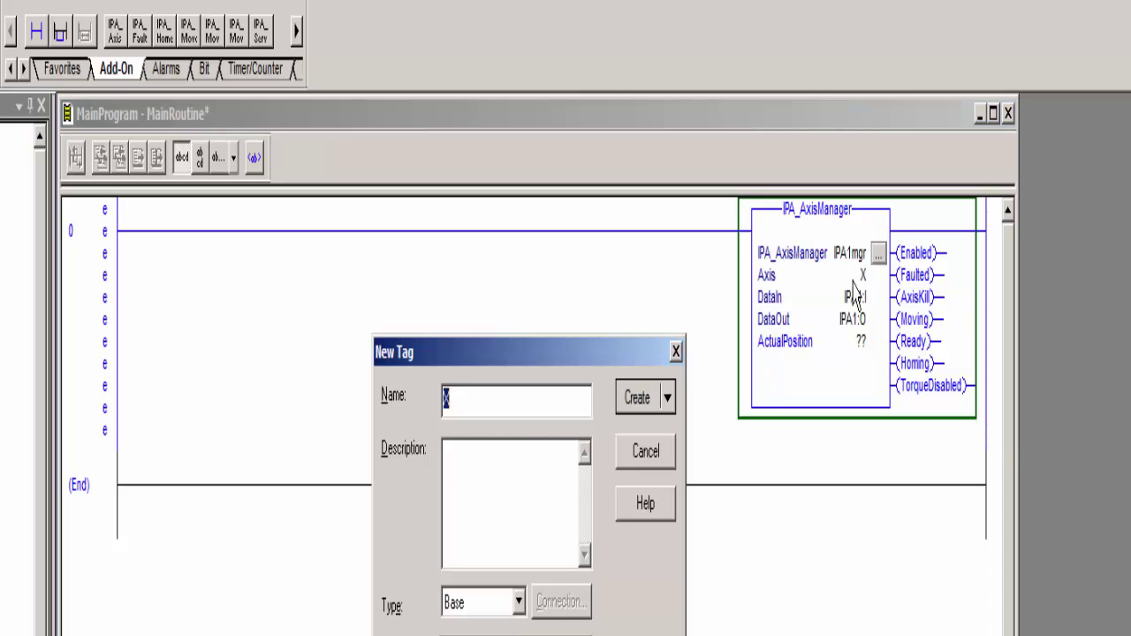
{"action": "left_click", "coordinate": [631, 408]}
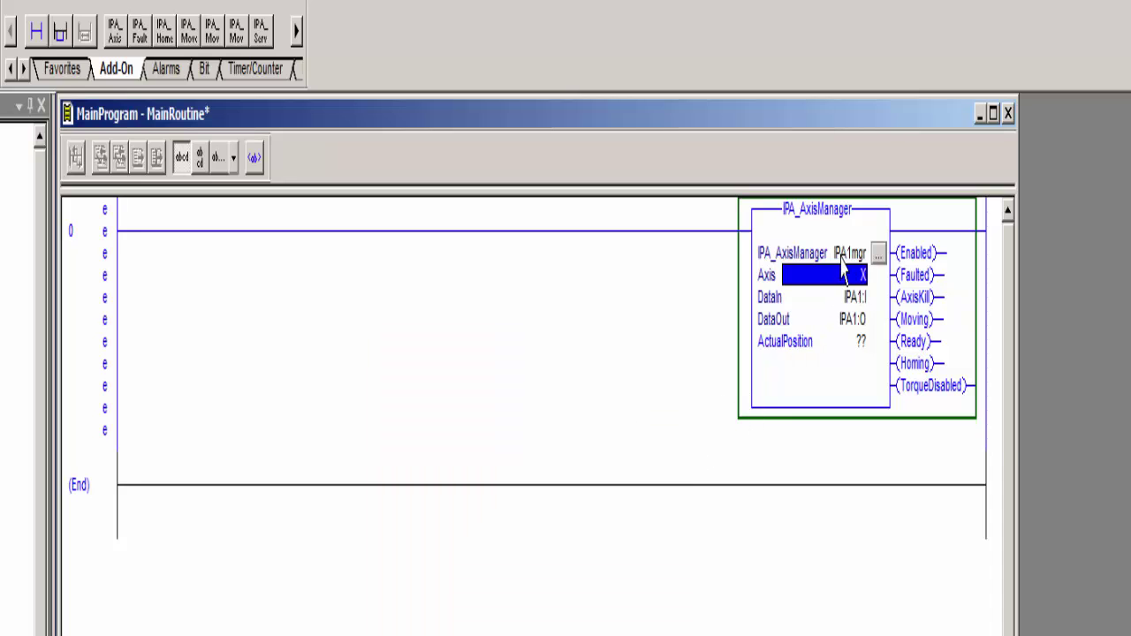
{"action": "left_click", "coordinate": [842, 255]}
{"action": "key", "text": "ctrl+w"}
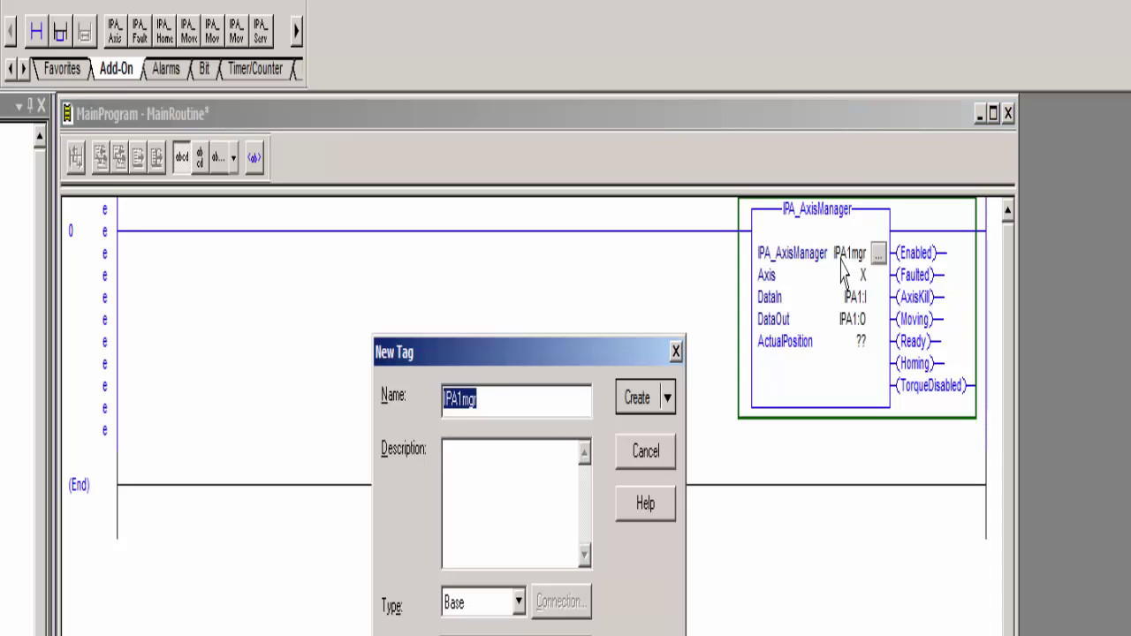
{"action": "key", "text": "Return"}
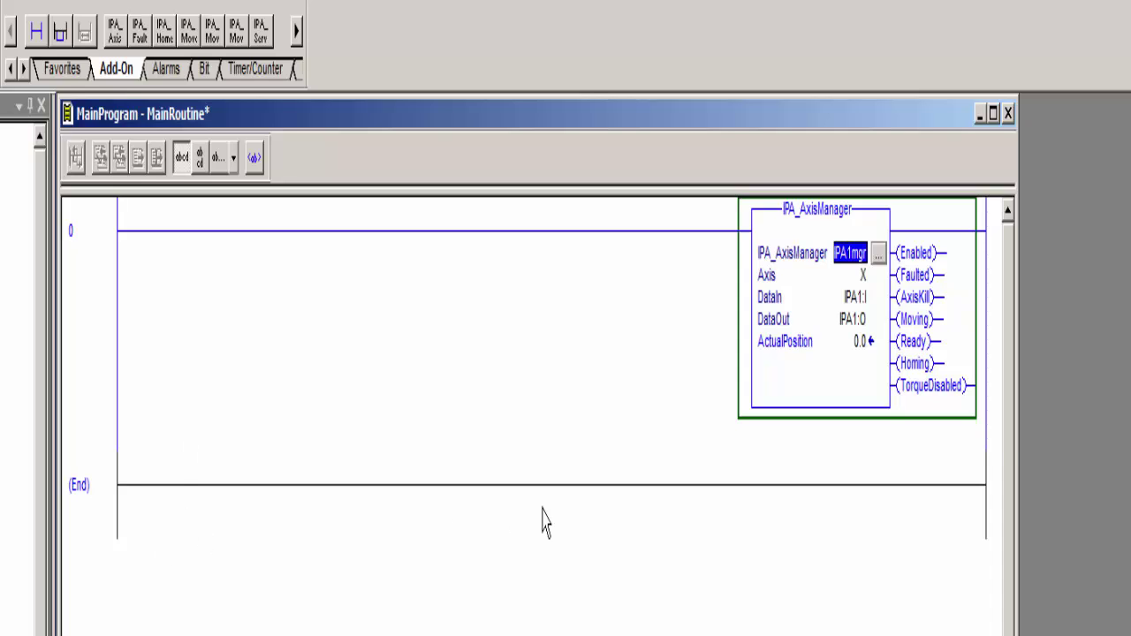
Add rung 1 after rung 0 and insert an IPA_ServoOn instruction on it
{"action": "right_click", "coordinate": [99, 362]}
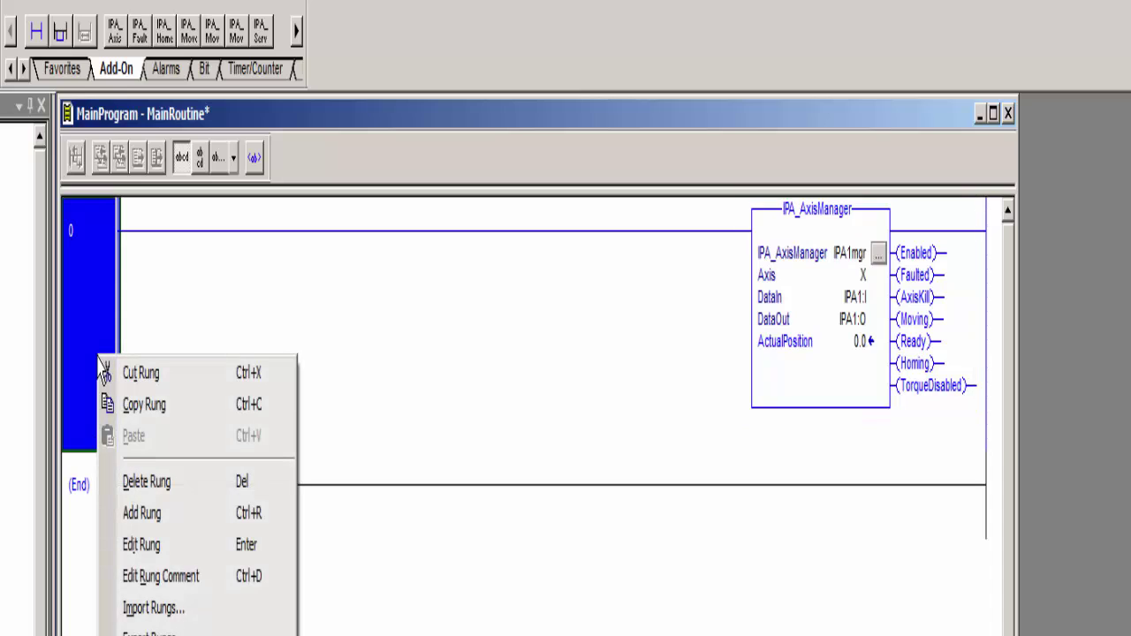
{"action": "left_click", "coordinate": [126, 514]}
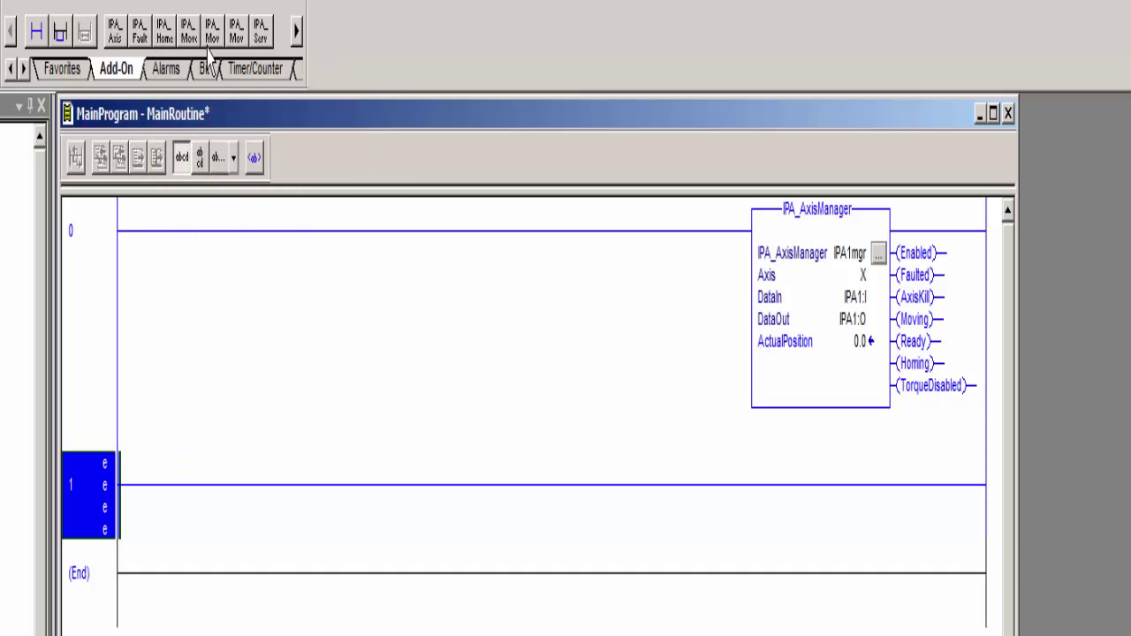
{"action": "left_click", "coordinate": [297, 35]}
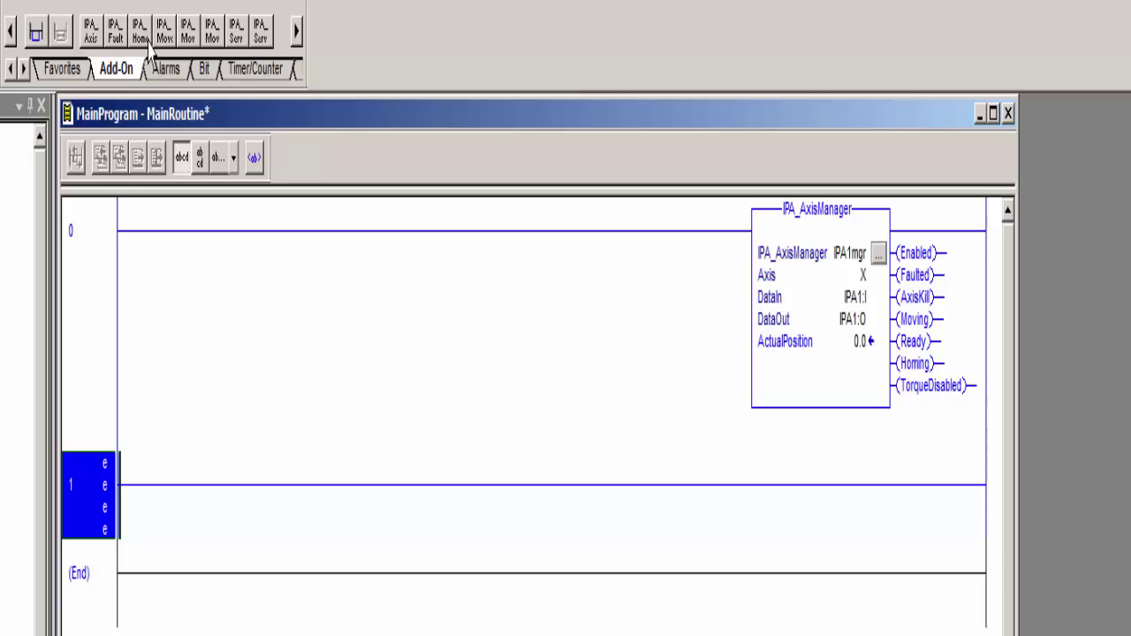
{"action": "left_click", "coordinate": [261, 32]}
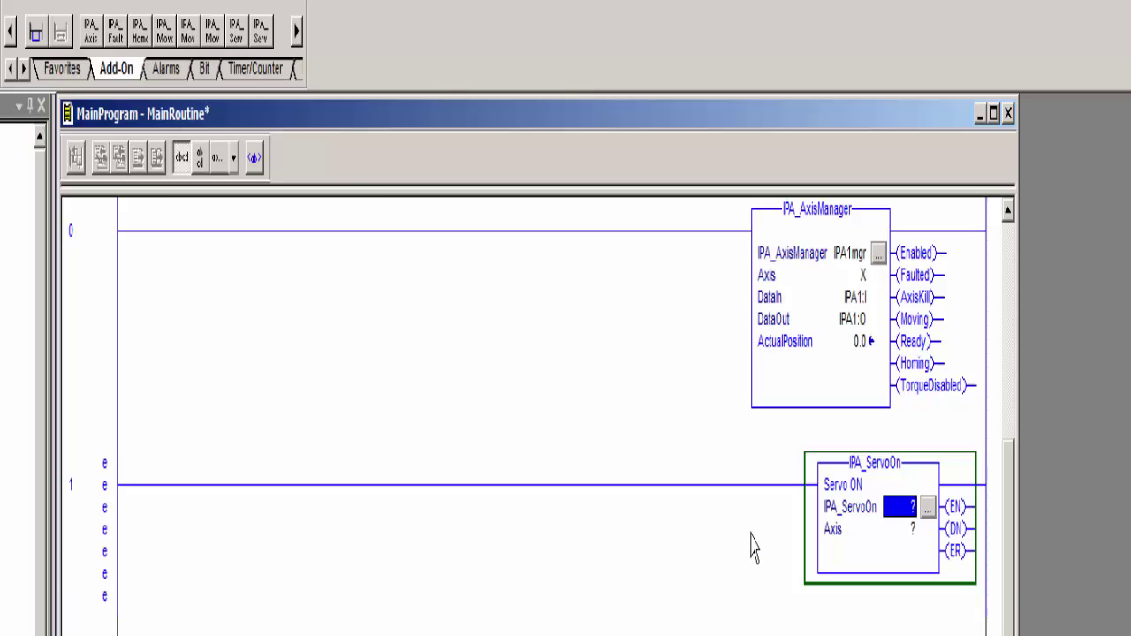
Set the IPA_ServoOn tag to IPA1on and axis to X, creating the IPA1on tag
{"action": "type", "text": "X"}
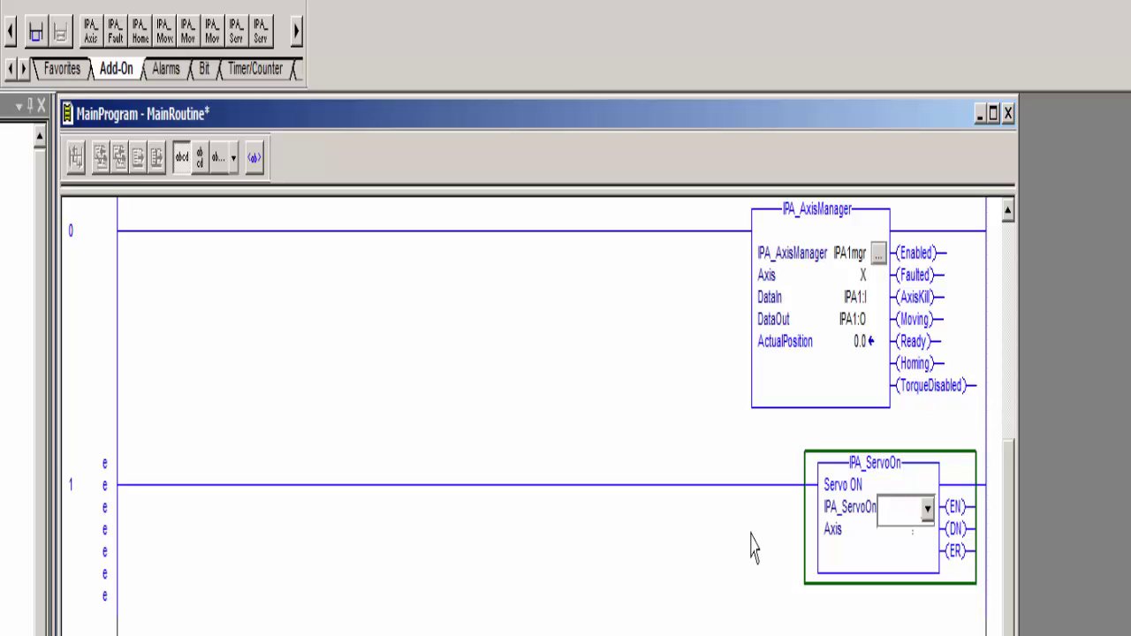
{"action": "type", "text": "IPA1on"}
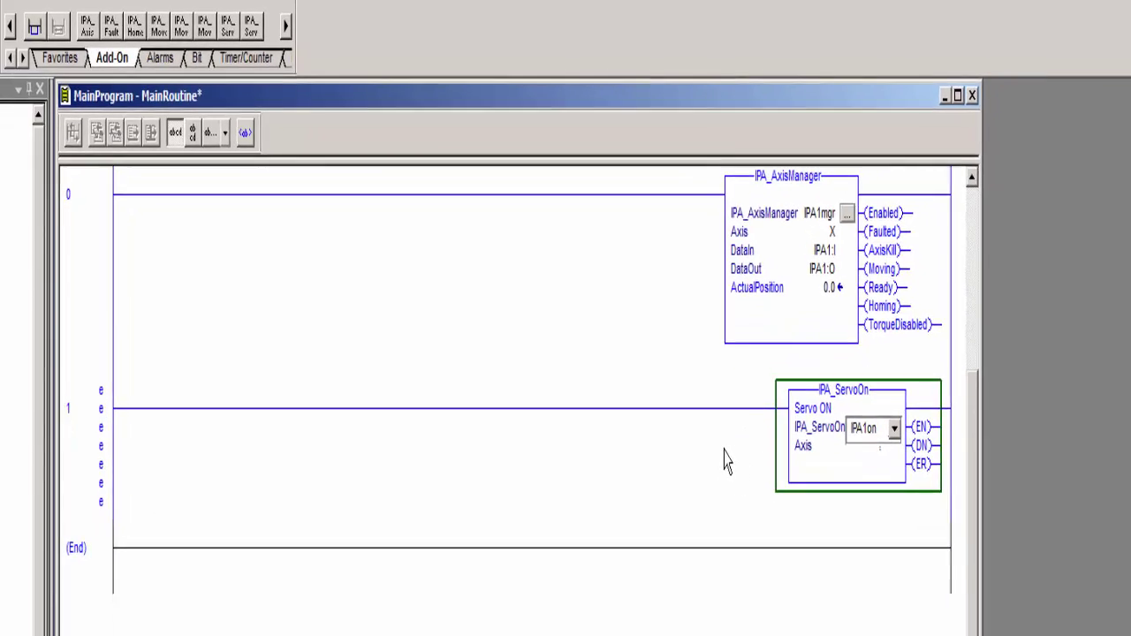
{"action": "key", "text": "Return"}
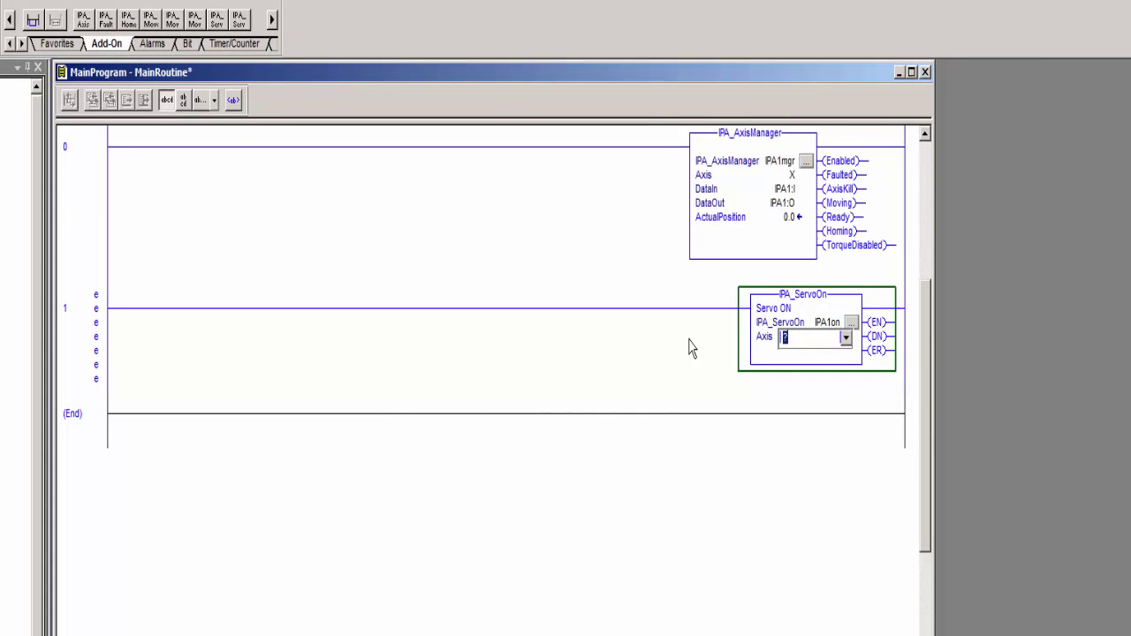
{"action": "key", "text": "alt+Down"}
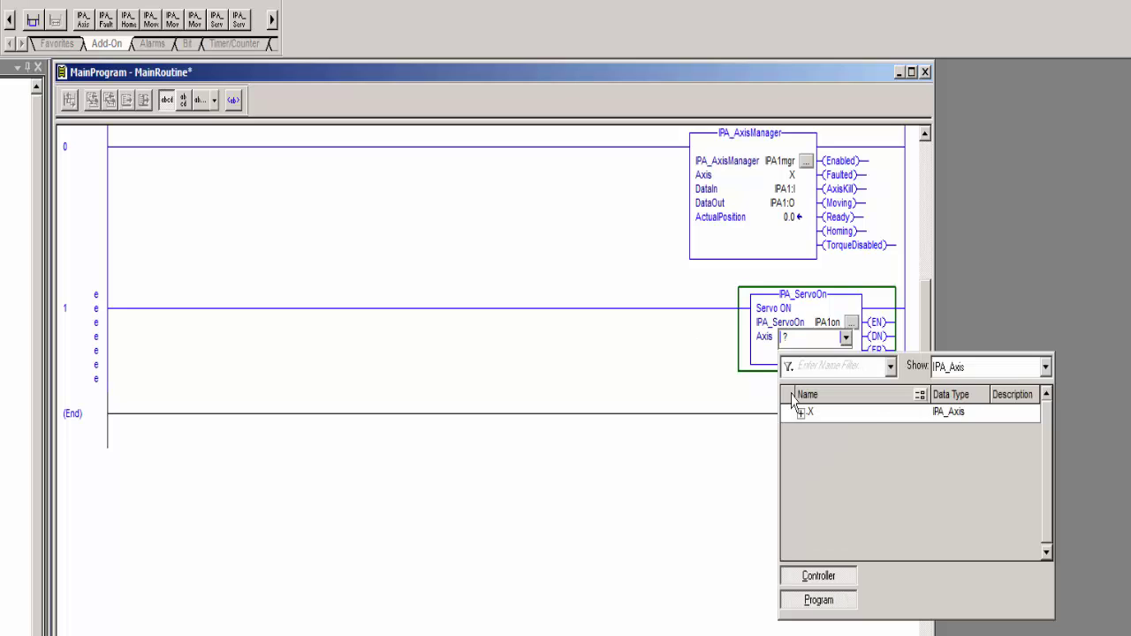
{"action": "left_click", "coordinate": [844, 414]}
{"action": "key", "text": "Return"}
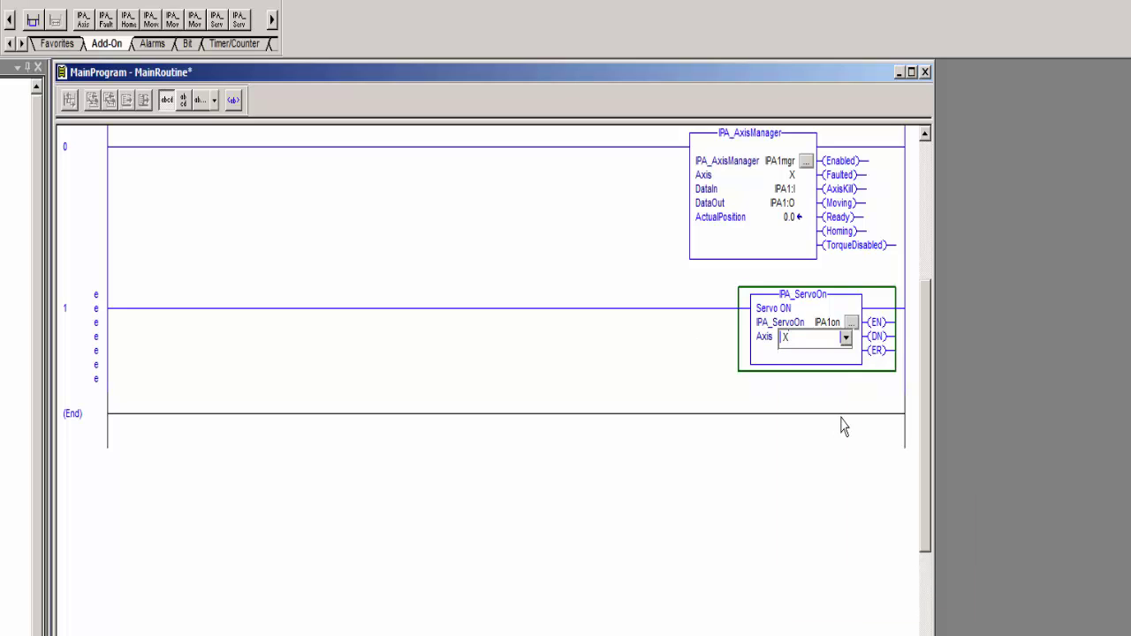
{"action": "key", "text": "Return"}
{"action": "key", "text": "Up"}
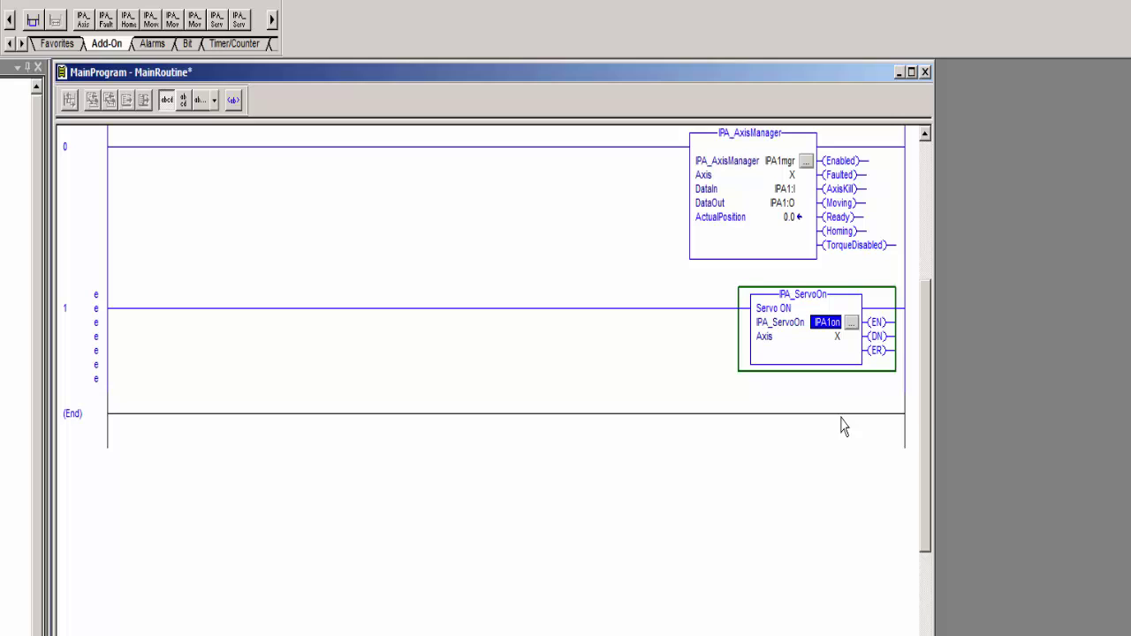
{"action": "key", "text": "ctrl+w"}
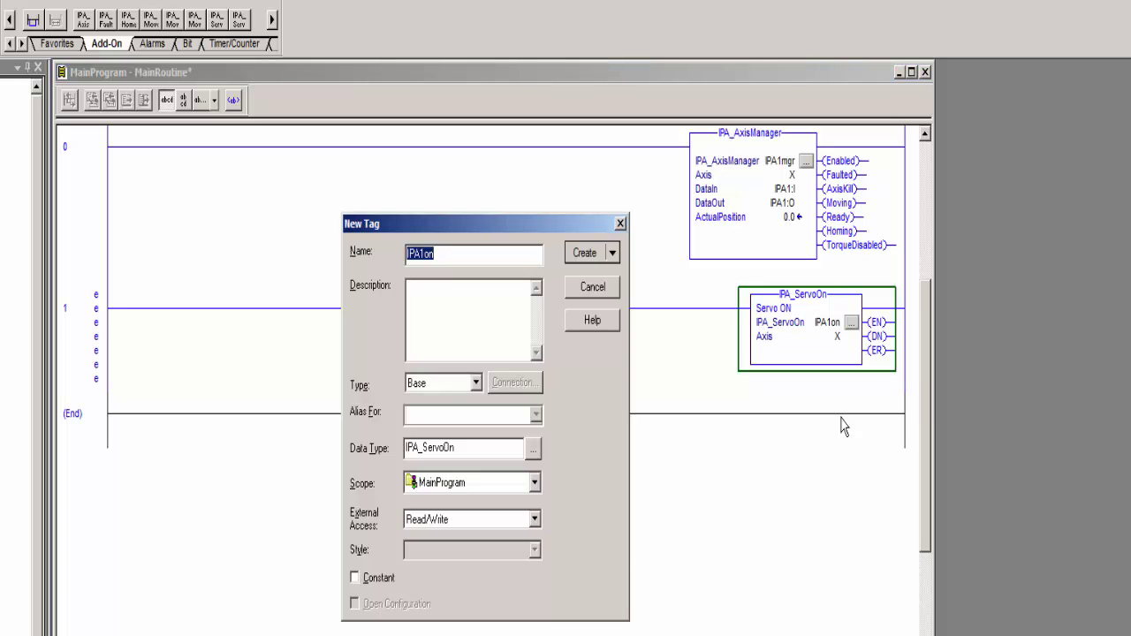
{"action": "key", "text": "Return"}
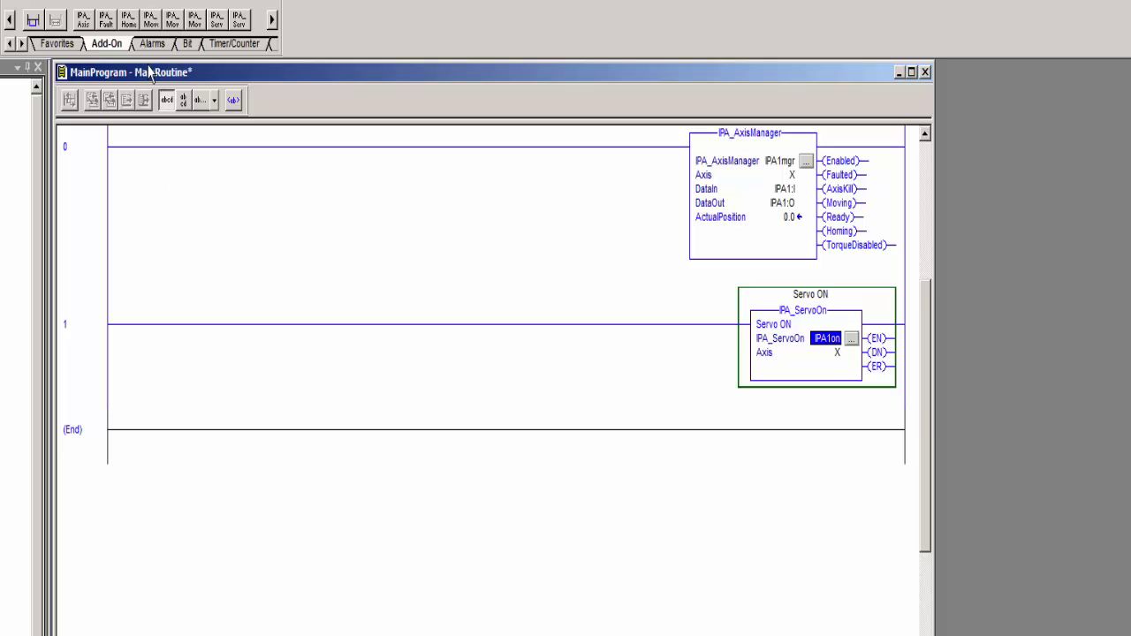
Add rung 2 and insert an IPA_ServoOff instruction on it
{"action": "right_click", "coordinate": [87, 350]}
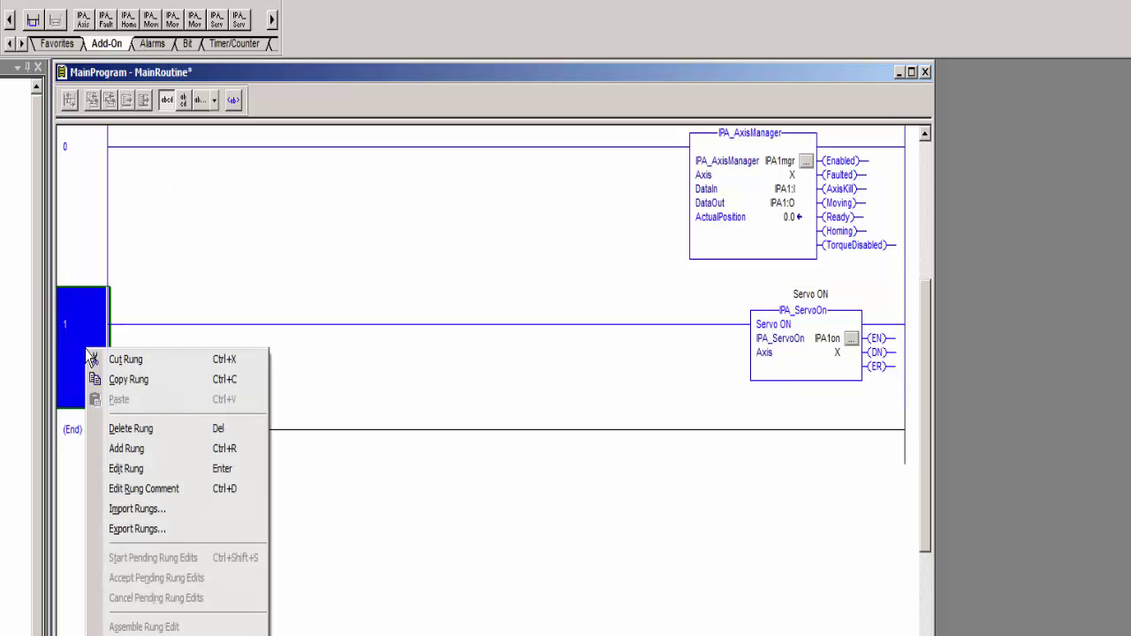
{"action": "left_click", "coordinate": [119, 449]}
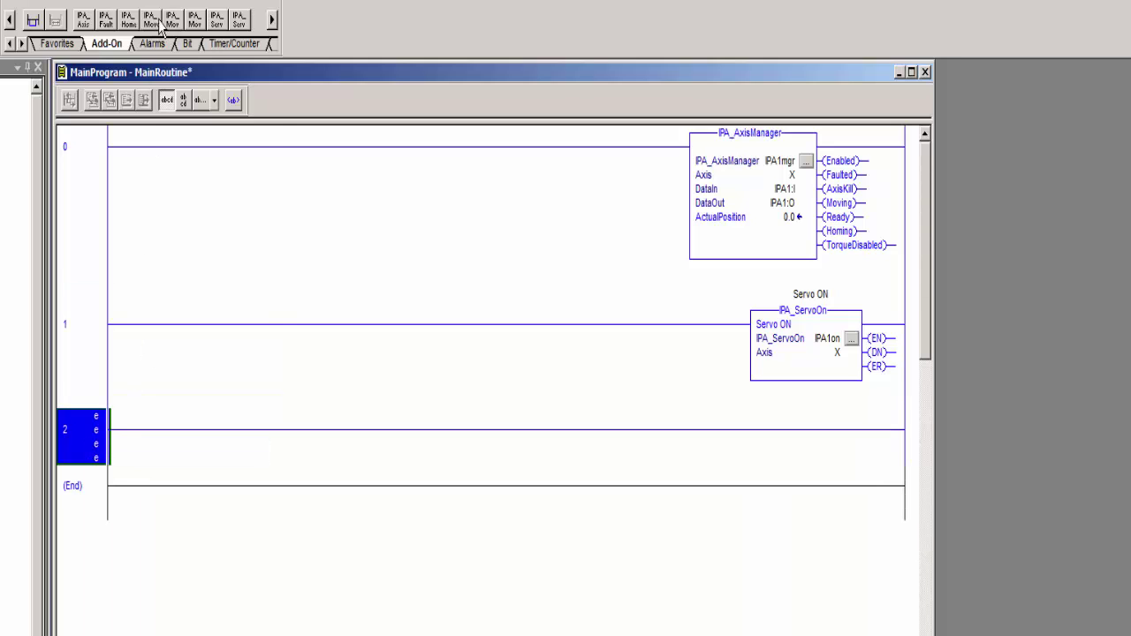
{"action": "left_click", "coordinate": [220, 19]}
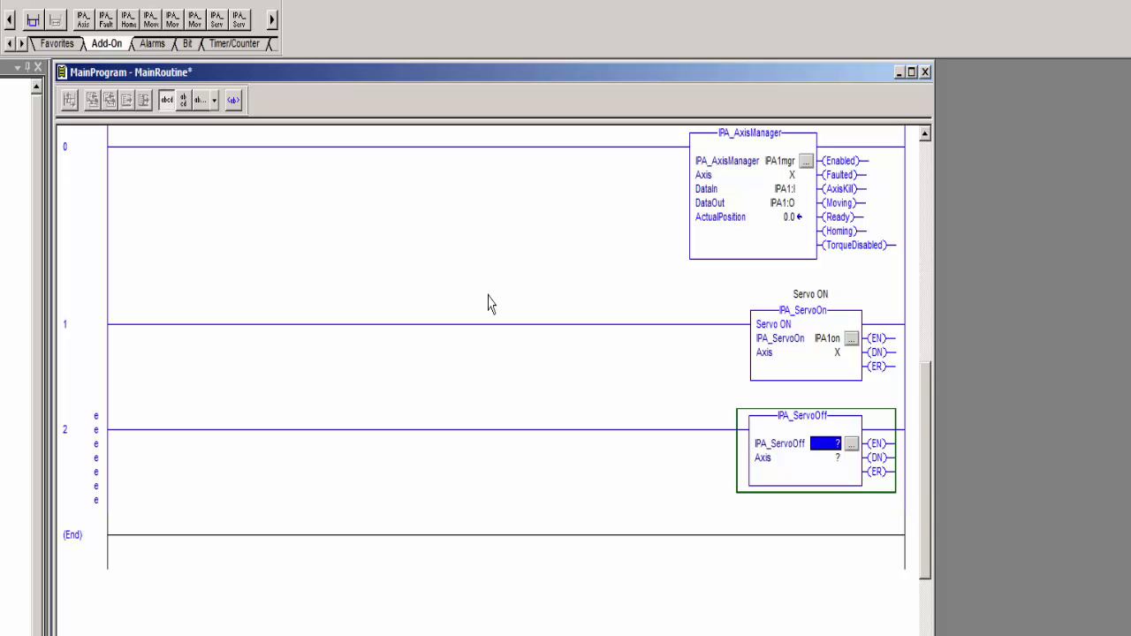
Enter IPA1off as the IPA_ServoOff tag and create it as a new tag
{"action": "type", "text": "IPA1off"}
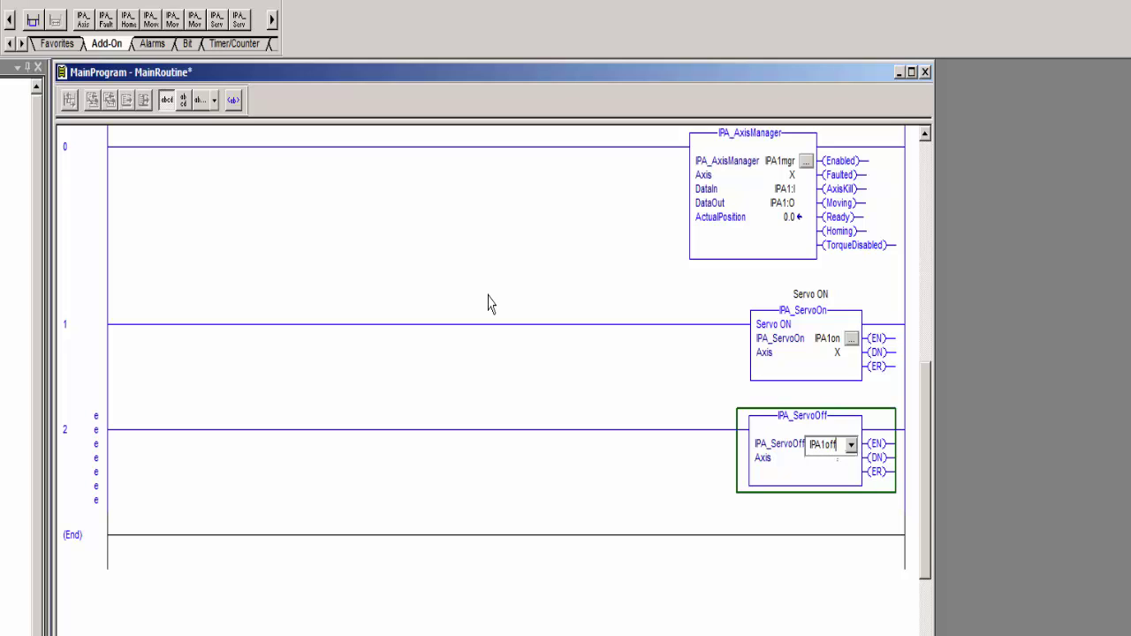
{"action": "key", "text": "Return"}
{"action": "key", "text": "Return"}
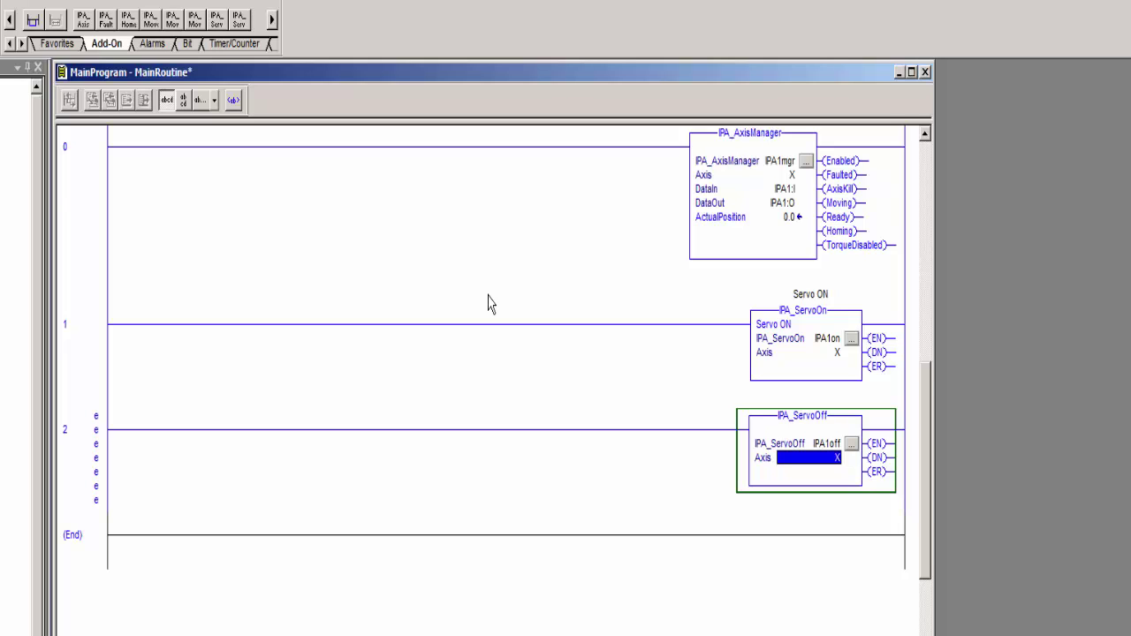
{"action": "key", "text": "Up"}
{"action": "key", "text": "ctrl+w"}
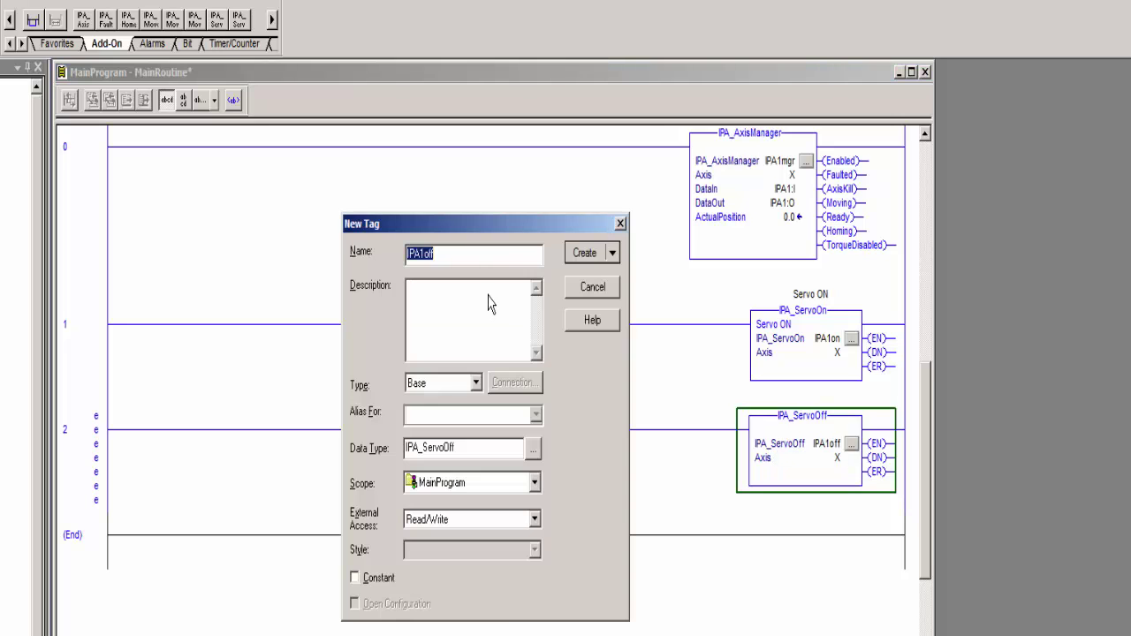
{"action": "key", "text": "Return"}
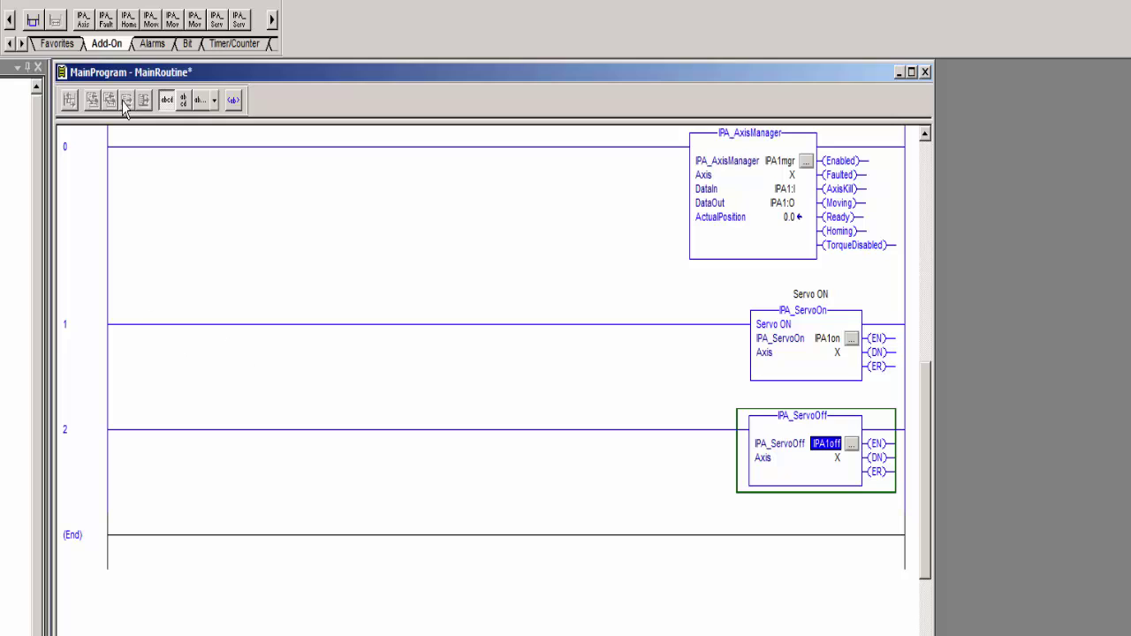
Place a normally open contact p1 at rung 1's start and create the p1 BOOL tag
{"action": "left_click", "coordinate": [126, 334]}
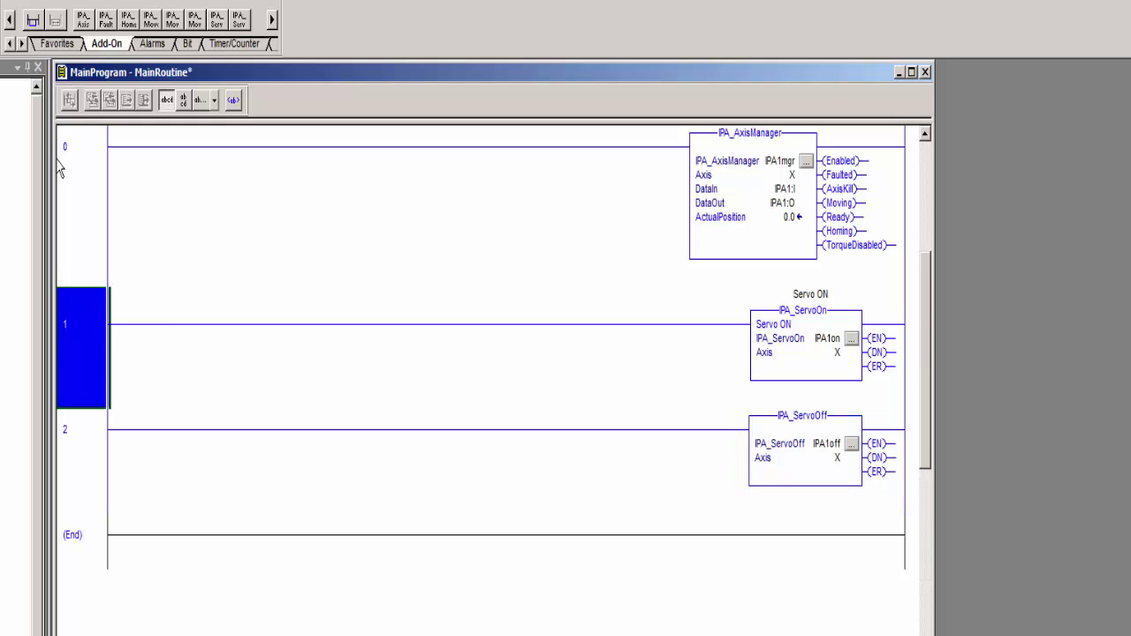
{"action": "left_click", "coordinate": [78, 46]}
{"action": "left_click_drag", "start_coordinate": [105, 20], "coordinate": [117, 327]}
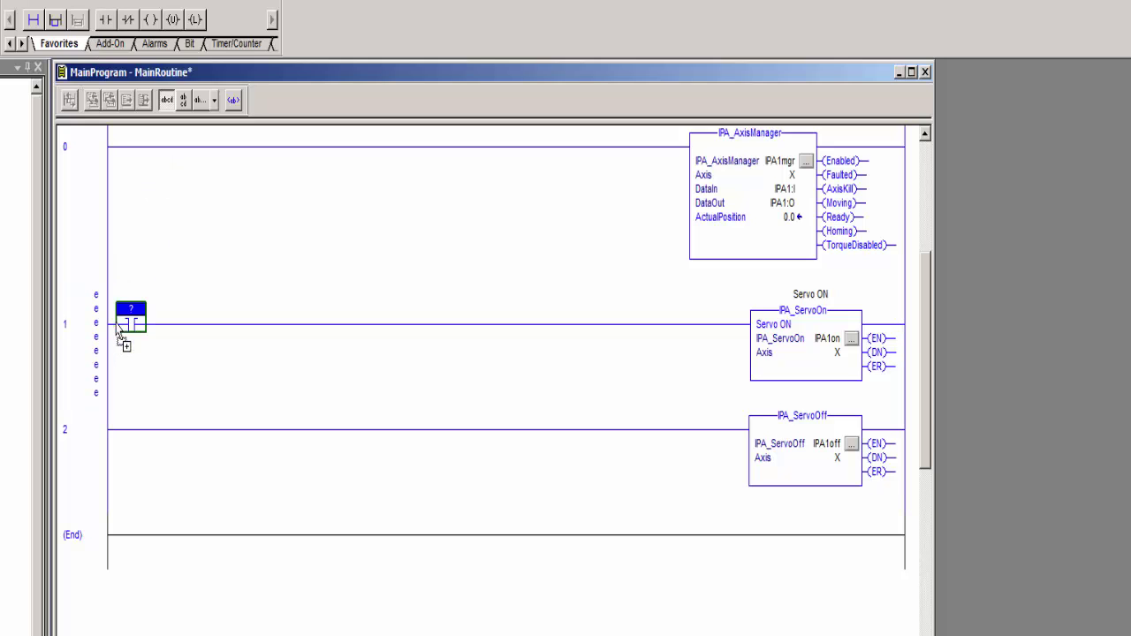
{"action": "type", "text": "p1"}
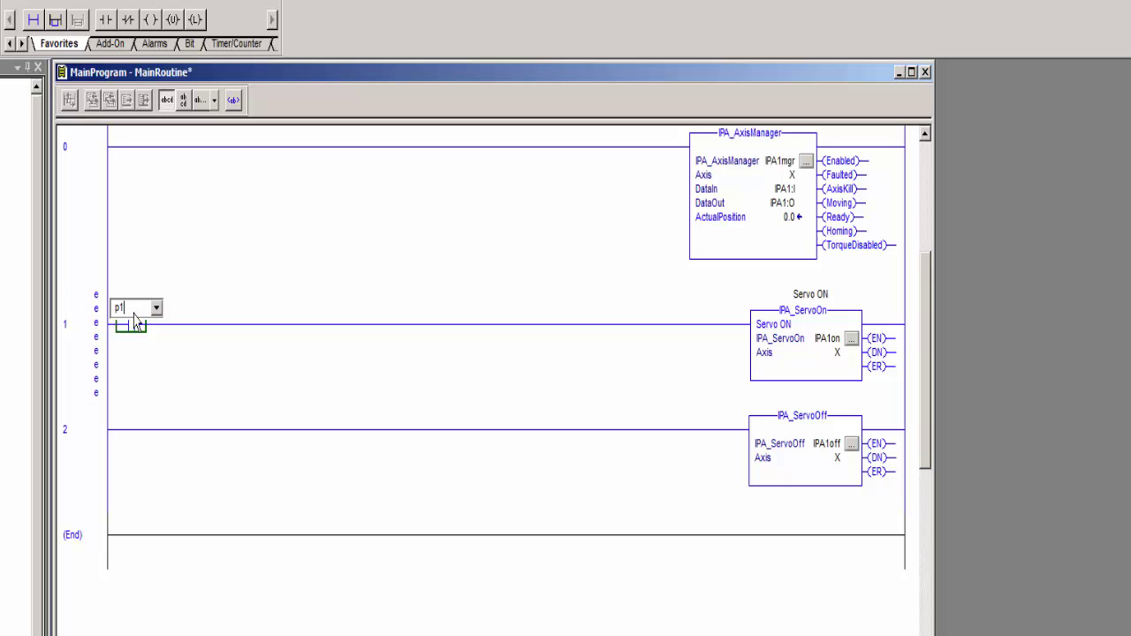
{"action": "key", "text": "Return"}
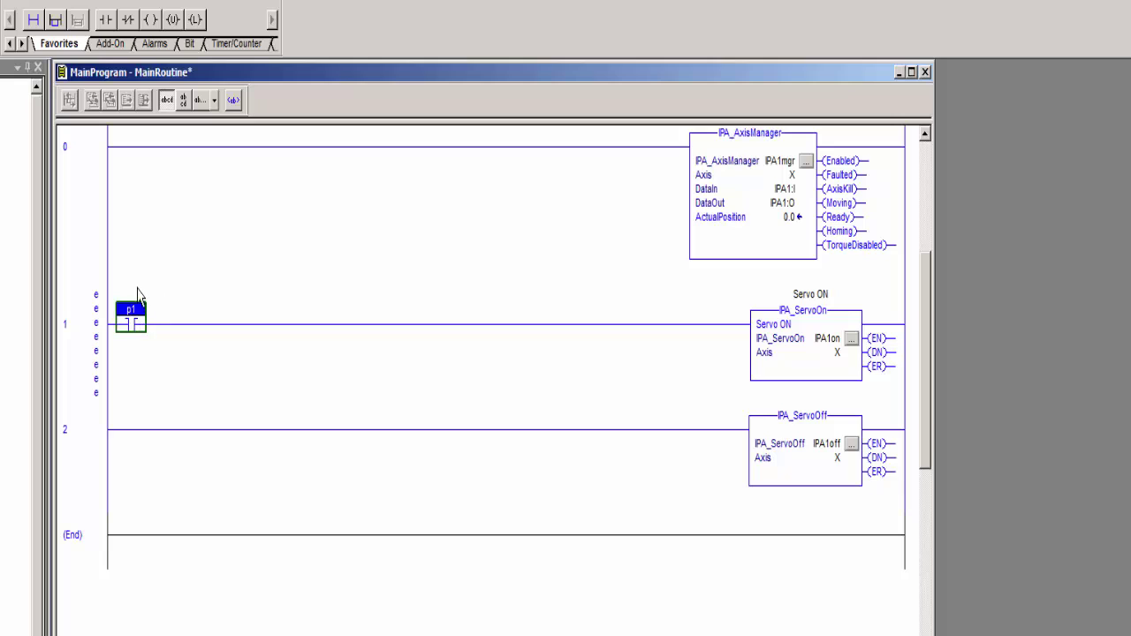
{"action": "key", "text": "ctrl+w"}
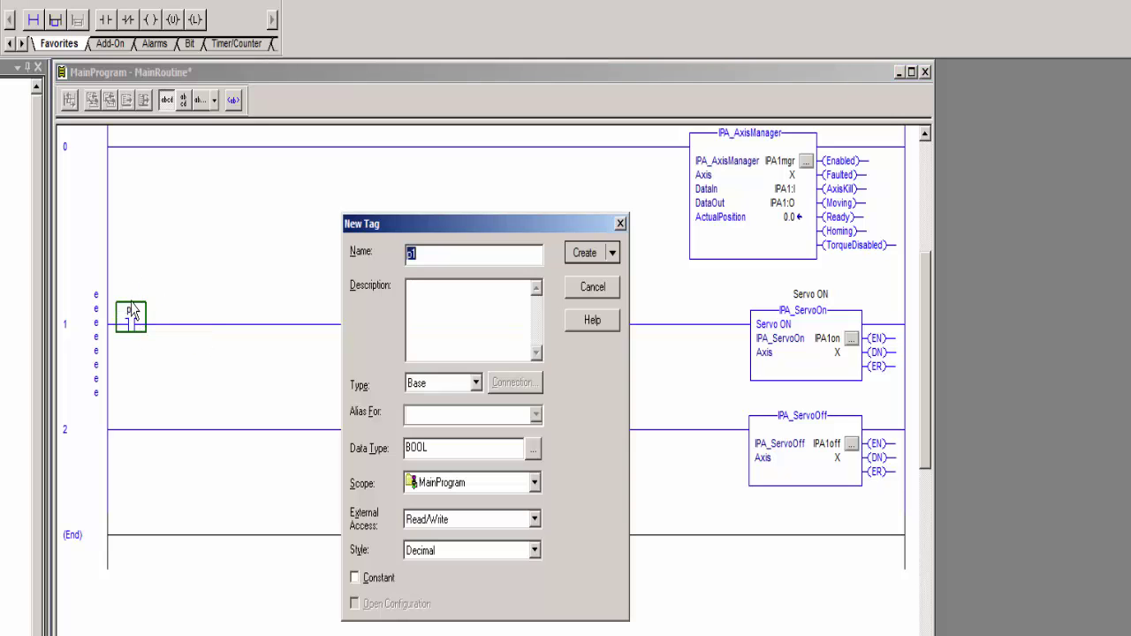
{"action": "key", "text": "Return"}
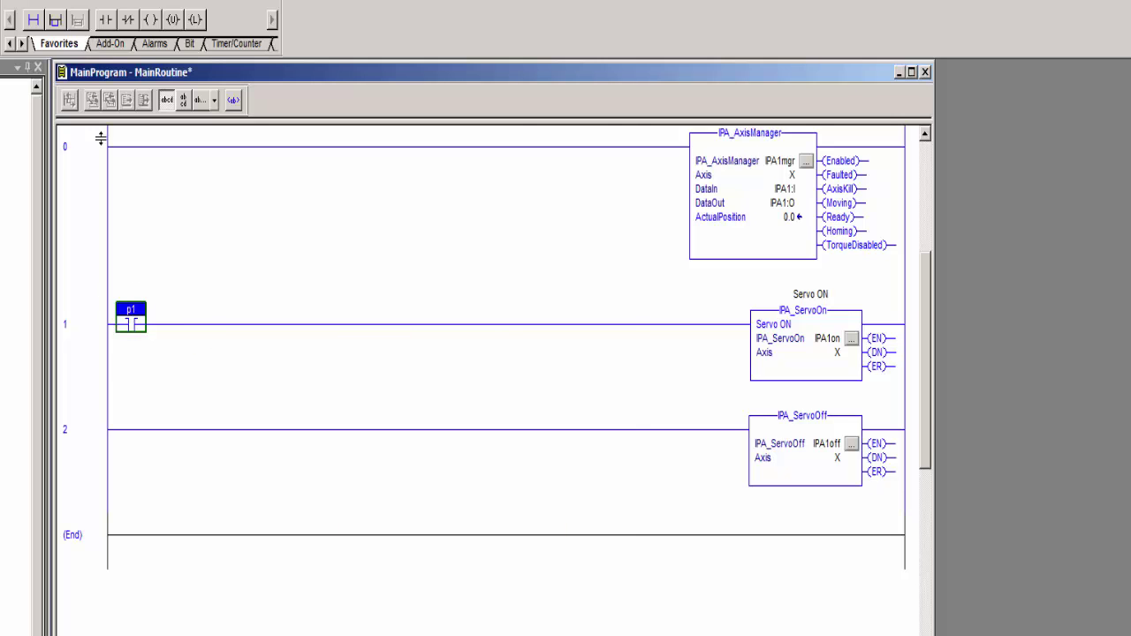
Place a normally open contact p2 at rung 2's start and create the p2 tag
{"action": "left_click", "coordinate": [117, 433]}
{"action": "left_click_drag", "start_coordinate": [106, 20], "coordinate": [124, 431]}
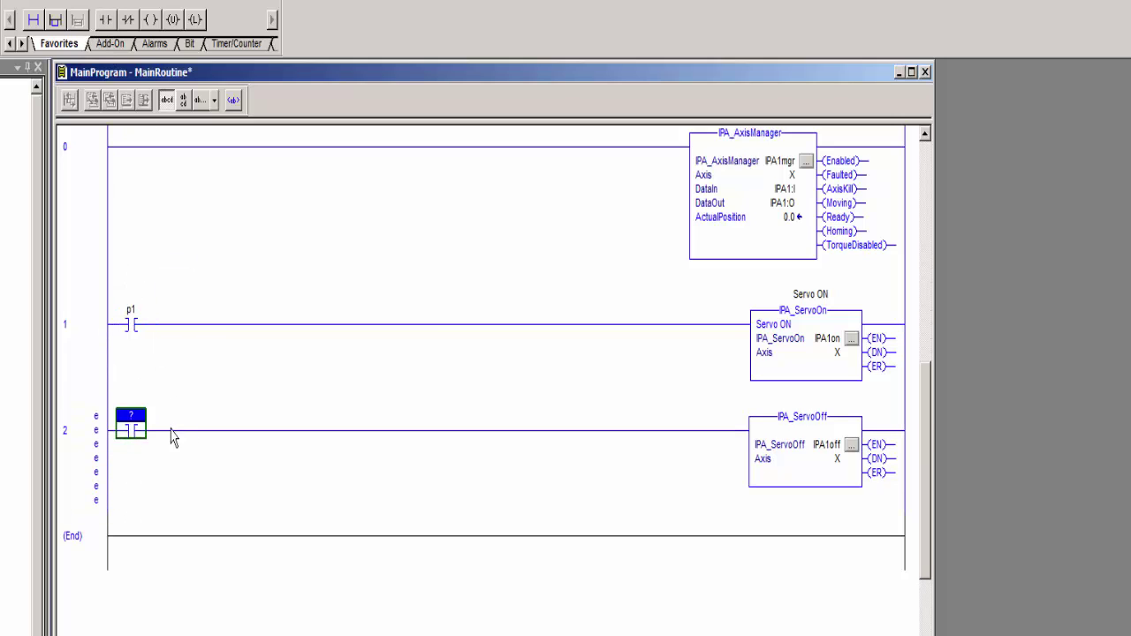
{"action": "double_click", "coordinate": [126, 422]}
{"action": "type", "text": "p"}
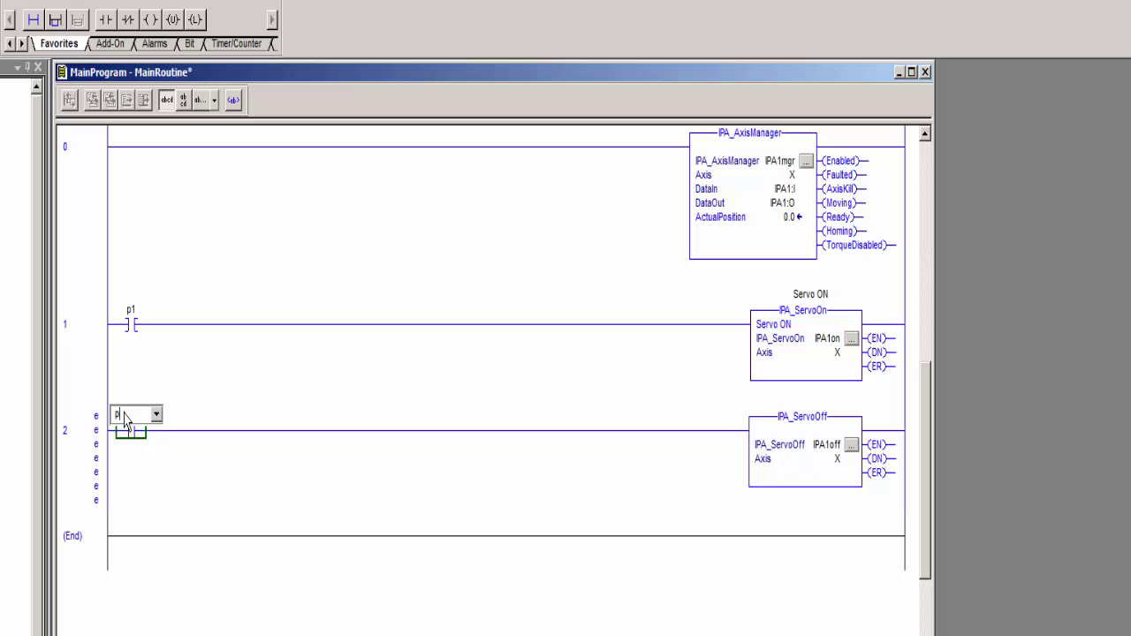
{"action": "type", "text": "2"}
{"action": "key", "text": "Return"}
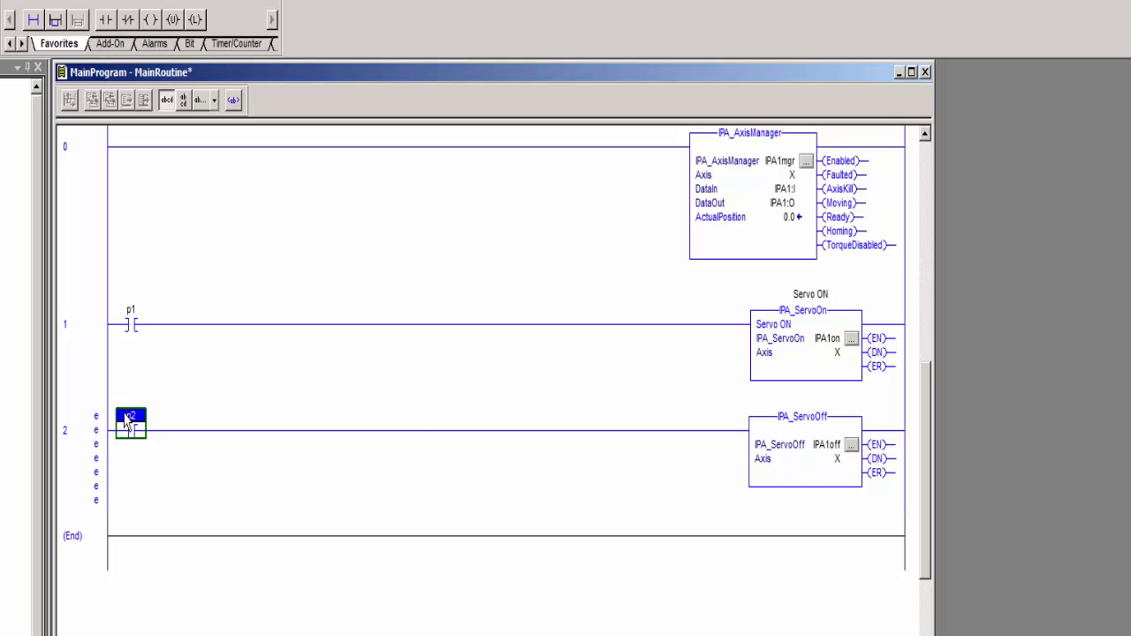
{"action": "key", "text": "ctrl+w"}
{"action": "key", "text": "Return"}
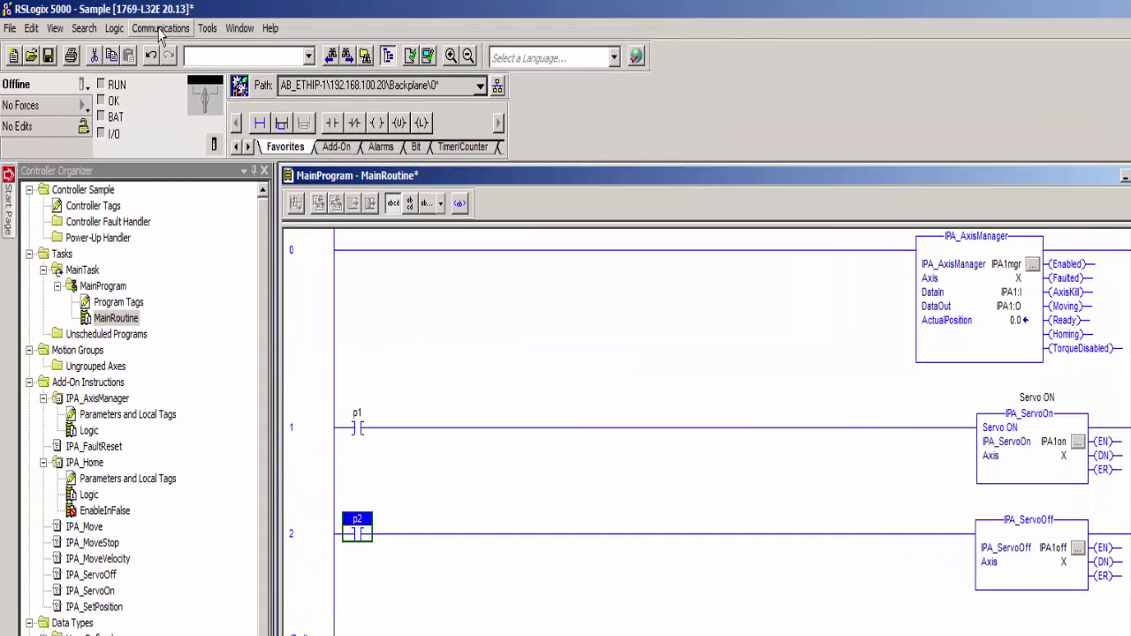
Go online, download the Sample project, and put the controller back in Remote Run
{"action": "left_click", "coordinate": [160, 29]}
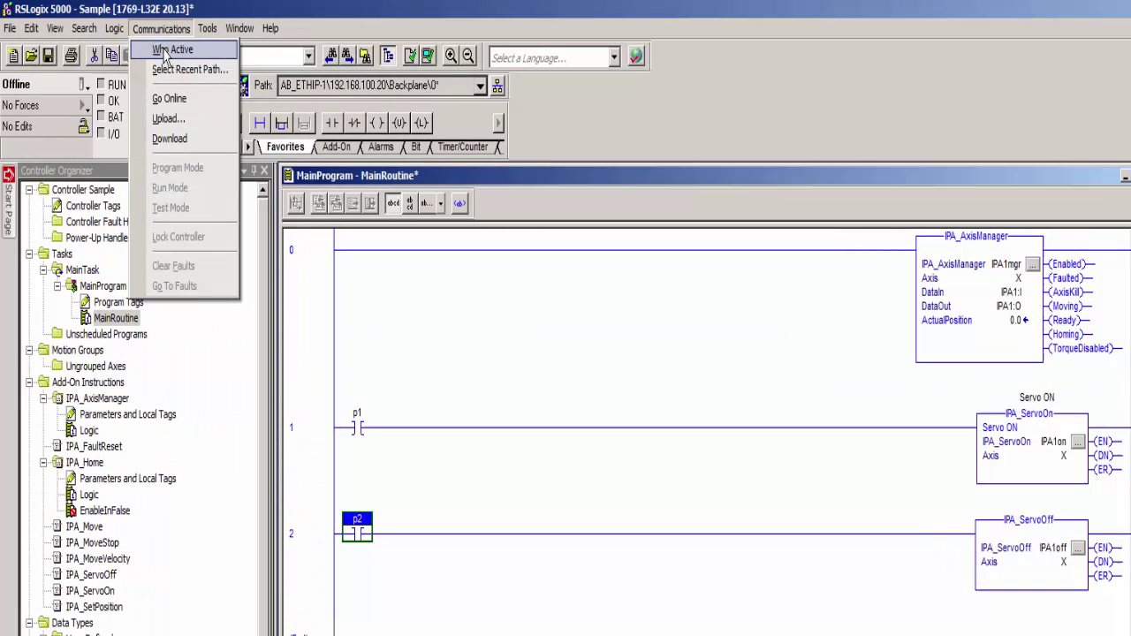
{"action": "left_click", "coordinate": [171, 99]}
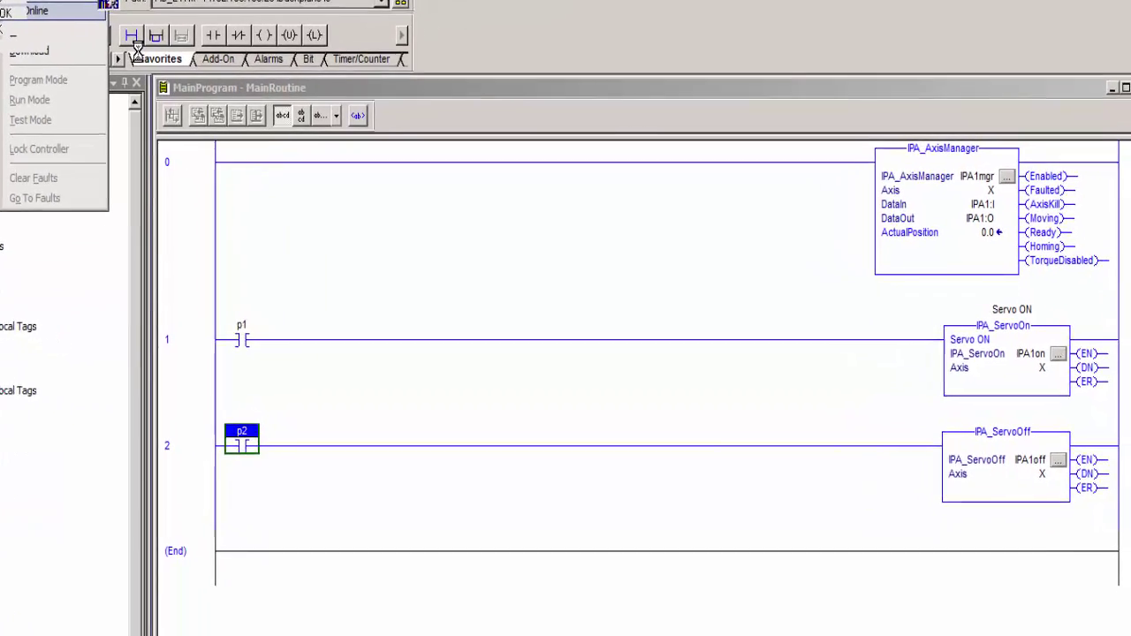
{"action": "left_click", "coordinate": [594, 562]}
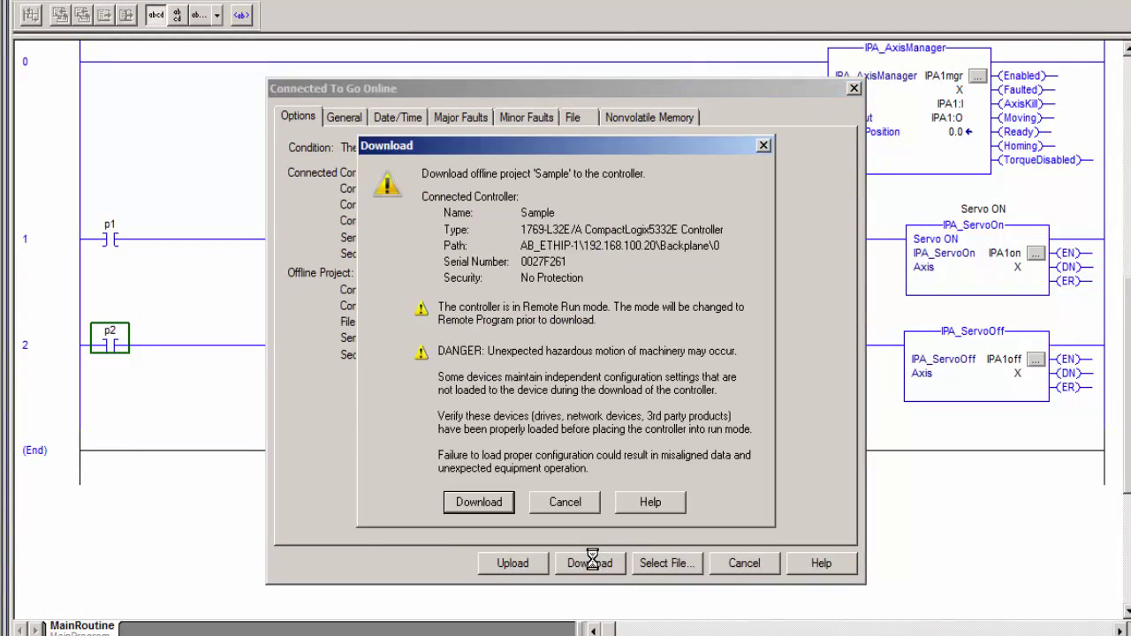
{"action": "left_click", "coordinate": [490, 506]}
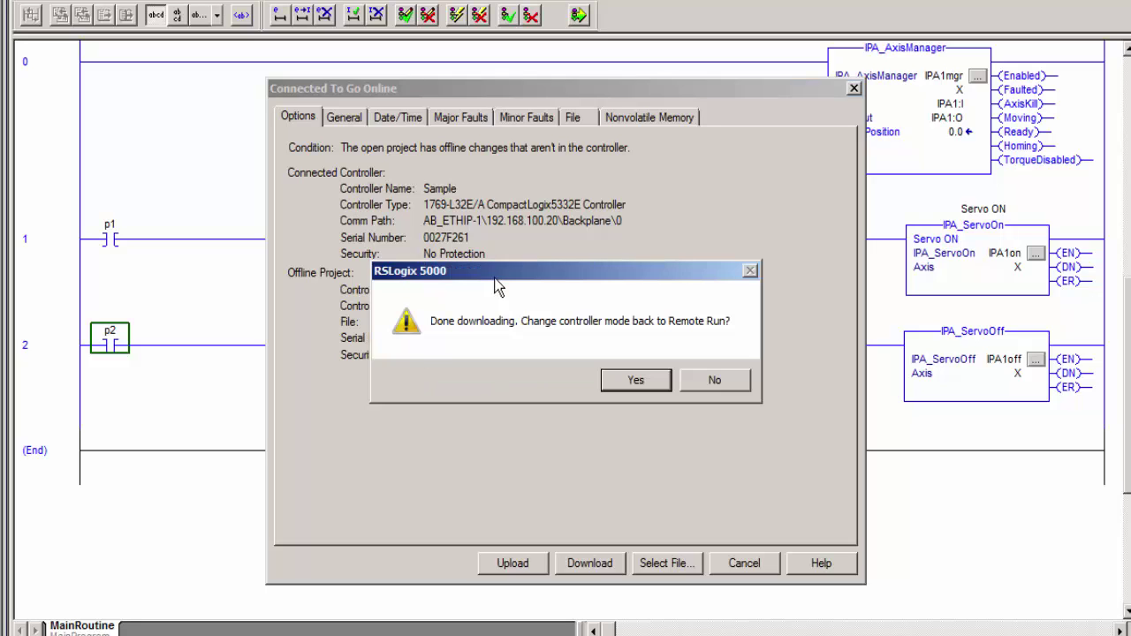
{"action": "left_click", "coordinate": [638, 380]}
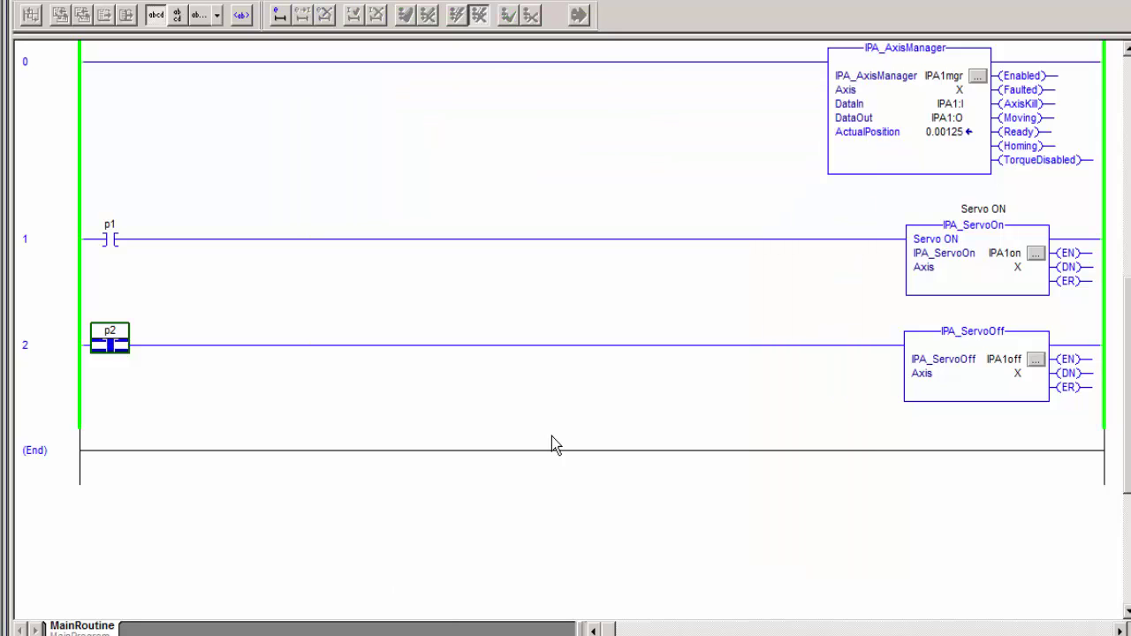
{"action": "left_click", "coordinate": [110, 244]}
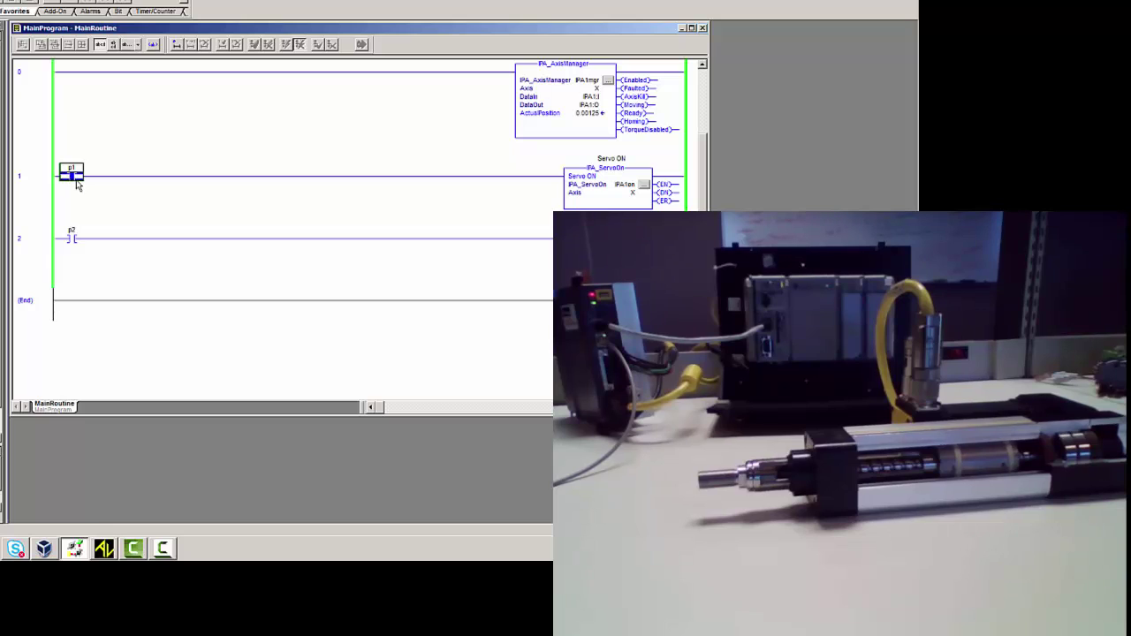
Toggle p1 on, then p2 to switch the servo off, then p1 to switch it on
{"action": "key", "text": "ctrl+t"}
{"action": "key", "text": "ctrl+t"}
{"action": "left_click", "coordinate": [73, 238]}
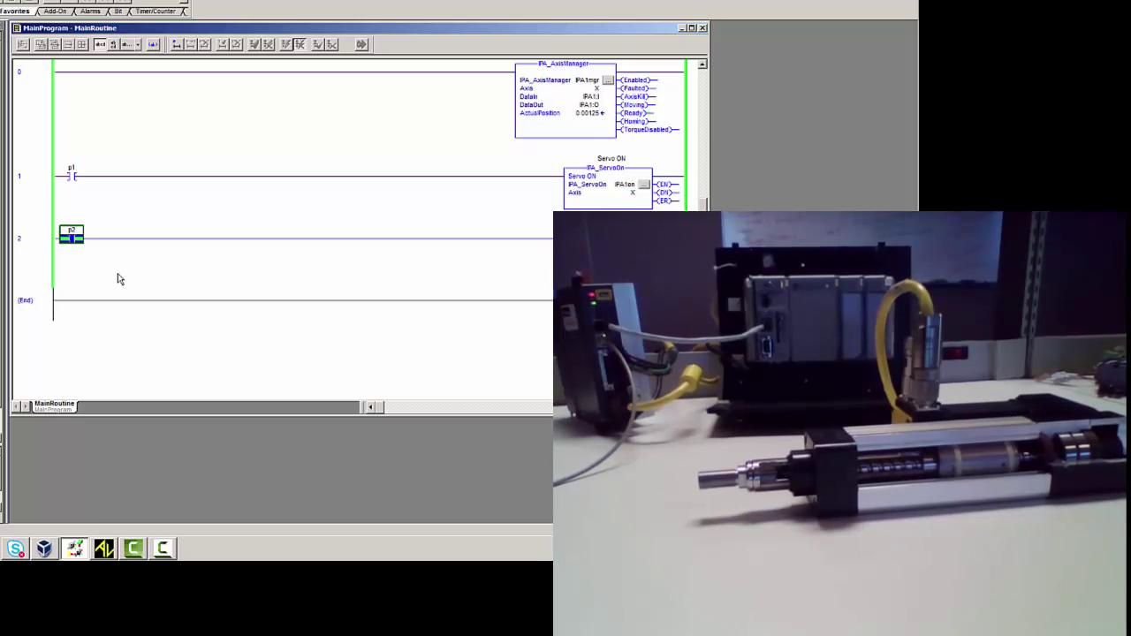
{"action": "key", "text": "ctrl+t"}
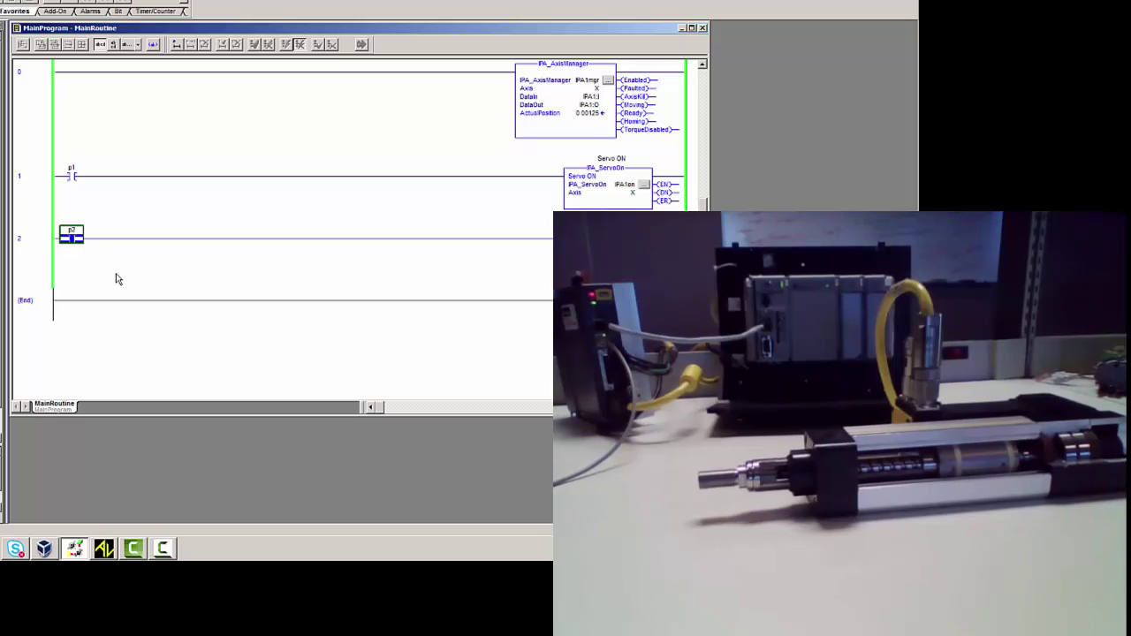
{"action": "left_click", "coordinate": [71, 176]}
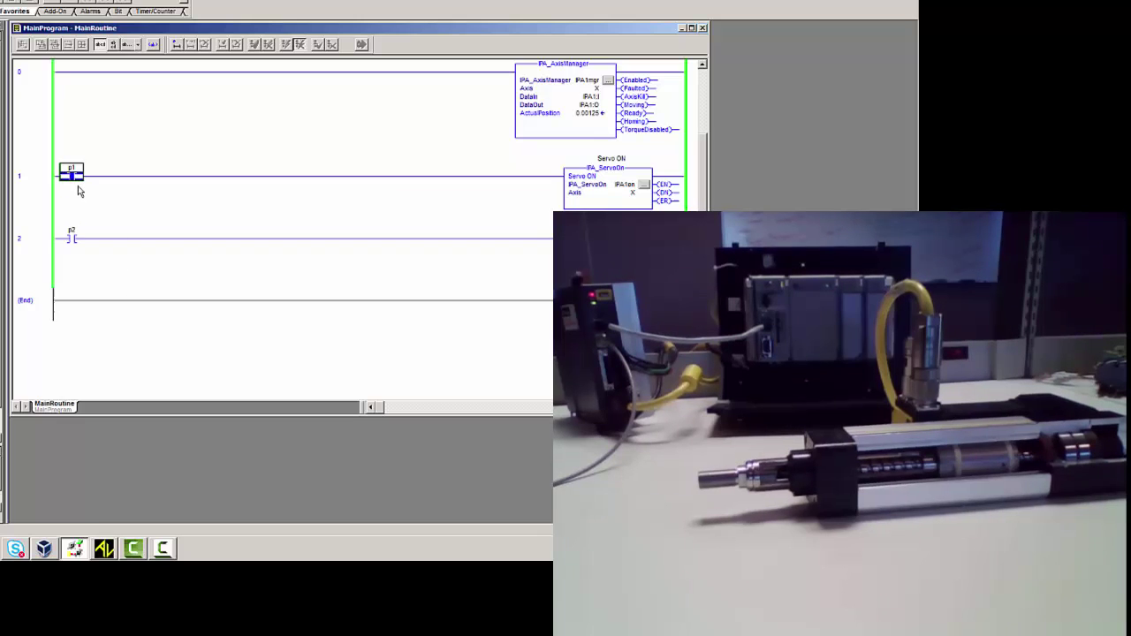
{"action": "key", "text": "ctrl+t"}
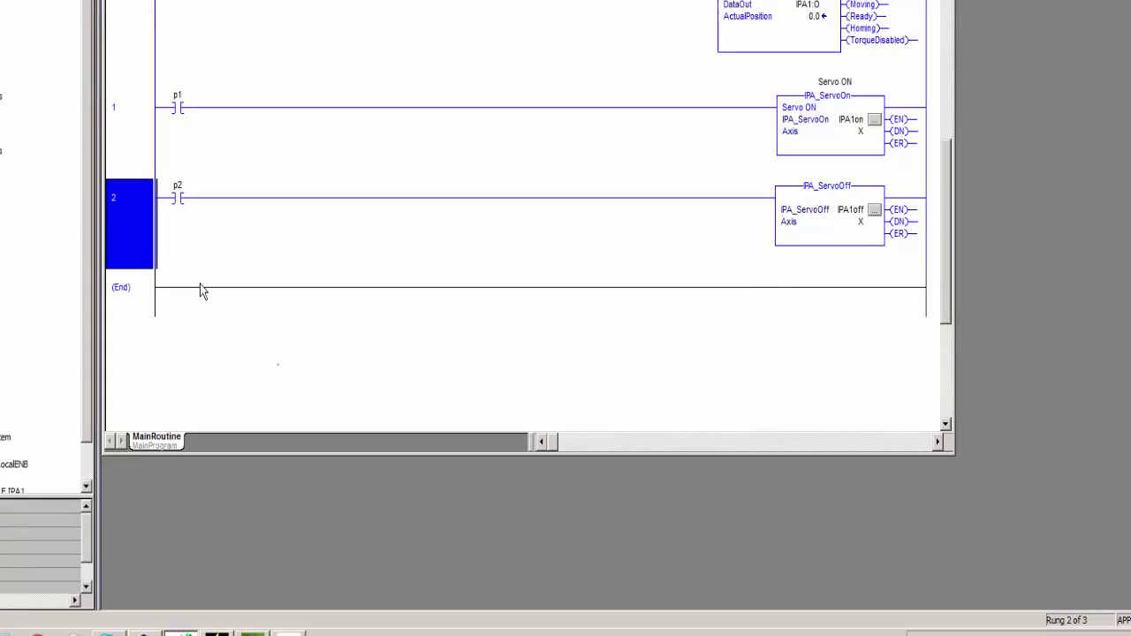
Add rungs 3 and 4 and place a normally open contact at the start of each
{"action": "right_click", "coordinate": [132, 233]}
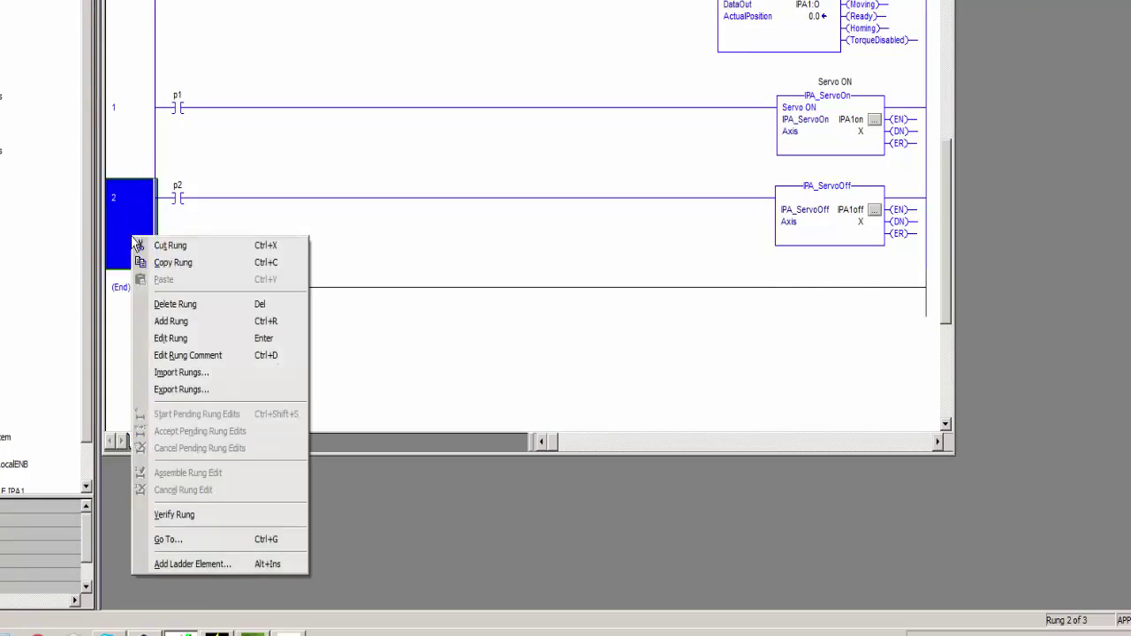
{"action": "left_click", "coordinate": [168, 320]}
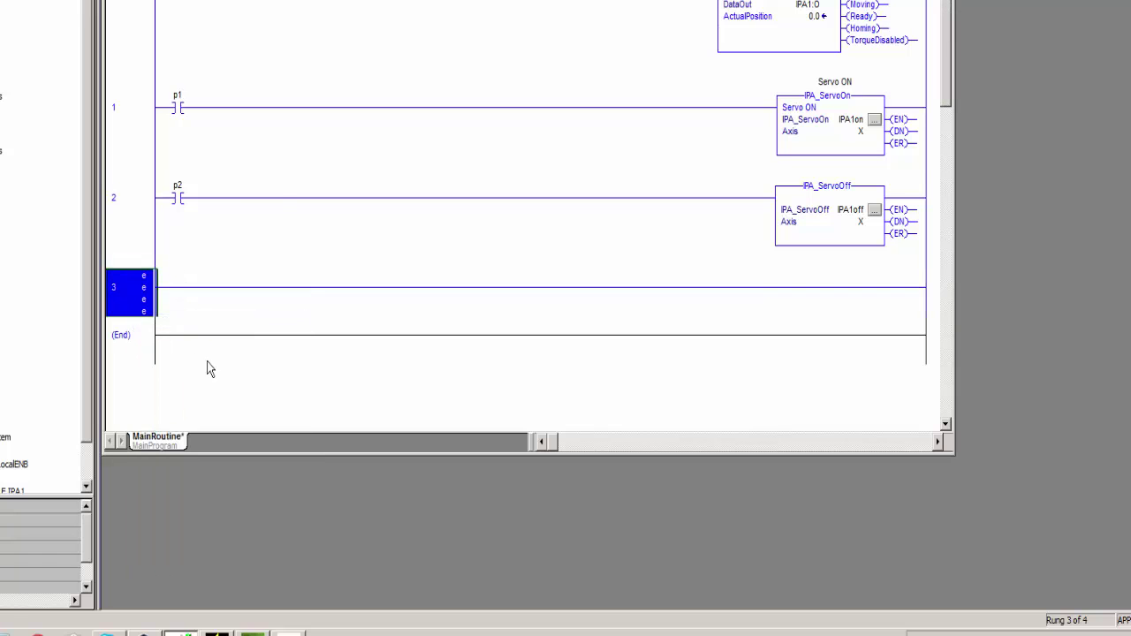
{"action": "right_click", "coordinate": [124, 288]}
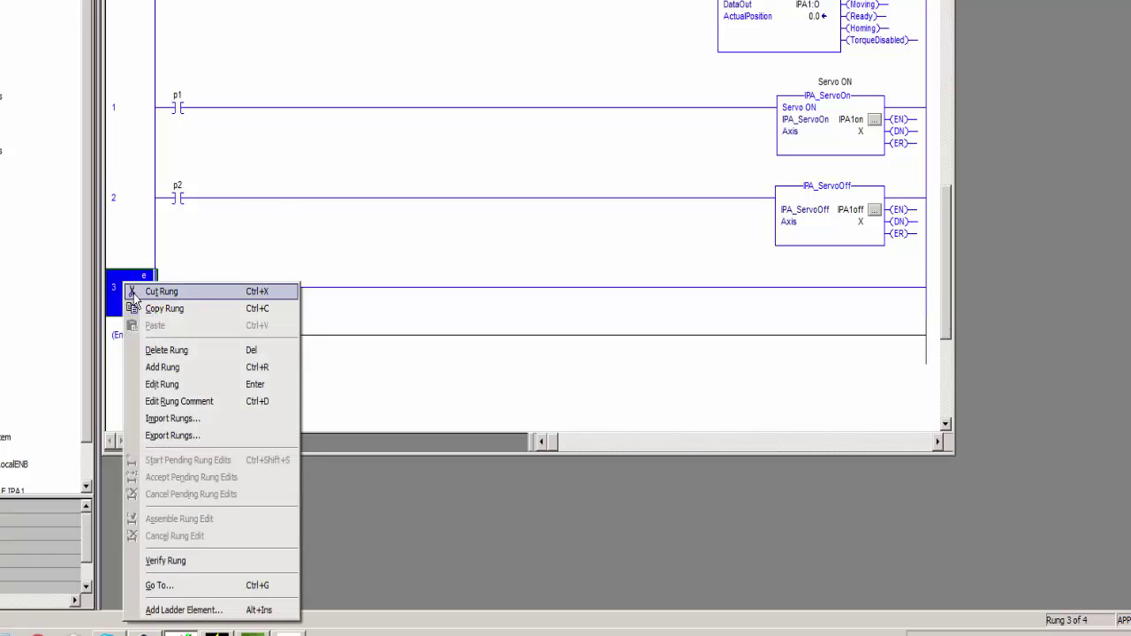
{"action": "left_click", "coordinate": [168, 367]}
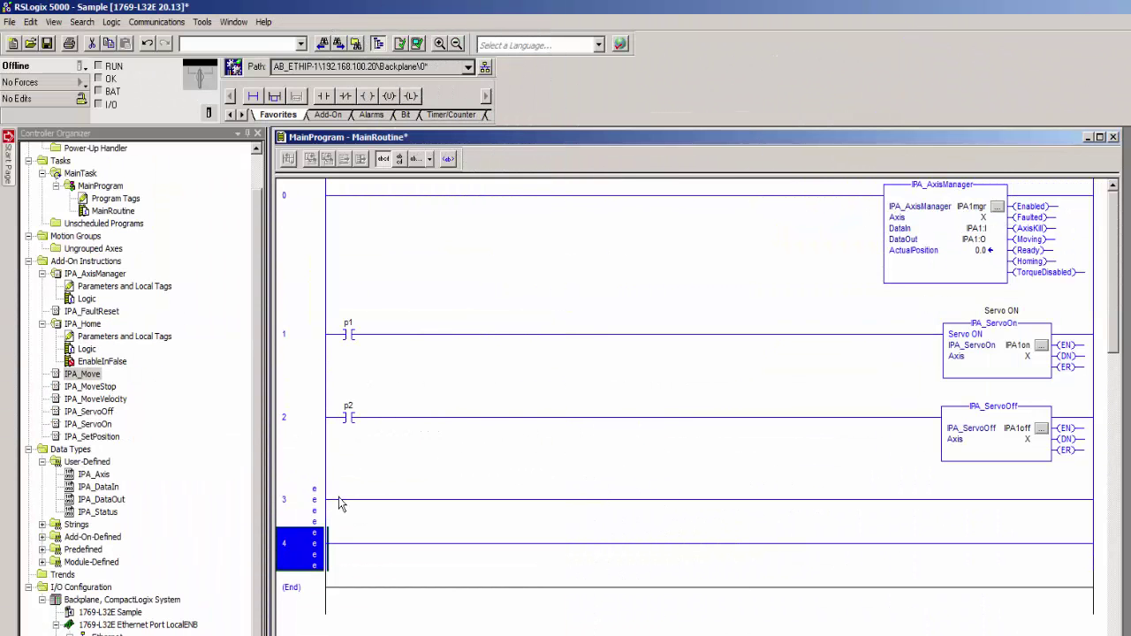
{"action": "left_click", "coordinate": [341, 504]}
{"action": "left_click_drag", "start_coordinate": [323, 95], "coordinate": [348, 502]}
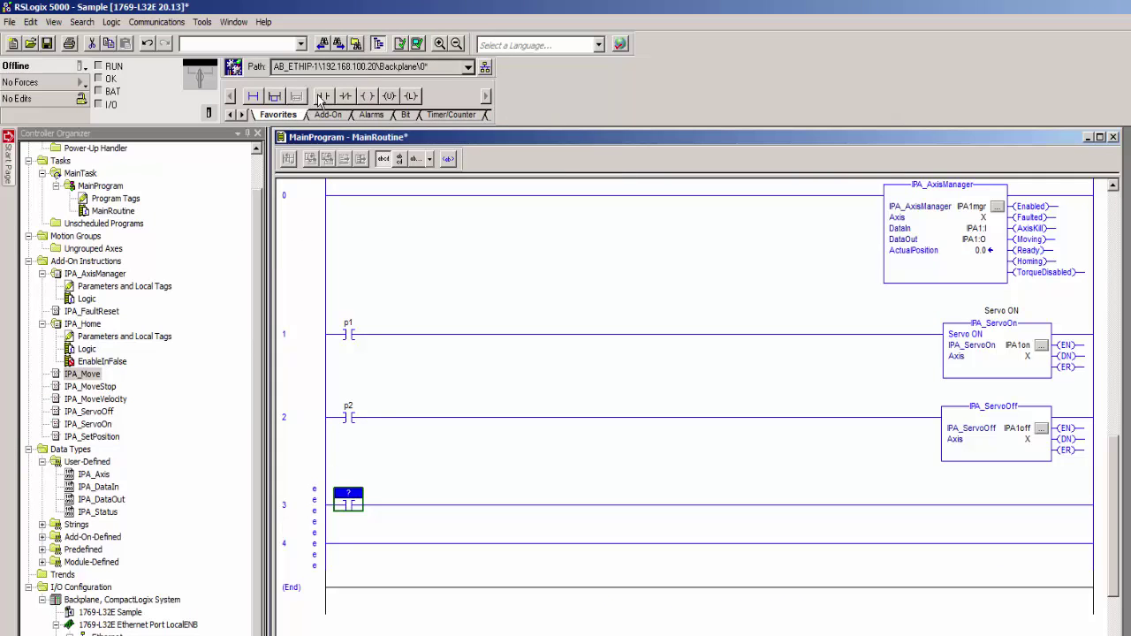
{"action": "left_click_drag", "start_coordinate": [322, 97], "coordinate": [348, 548]}
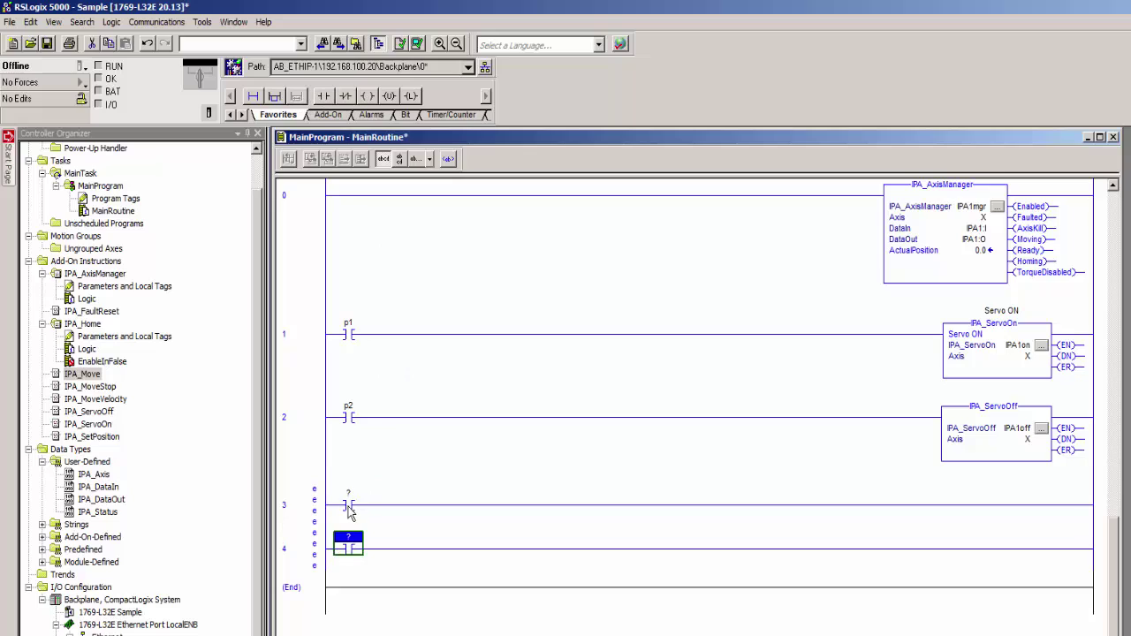
Name the contacts ext_pb and ret_pb and define both as new tags
{"action": "left_click", "coordinate": [349, 502]}
{"action": "double_click", "coordinate": [349, 499]}
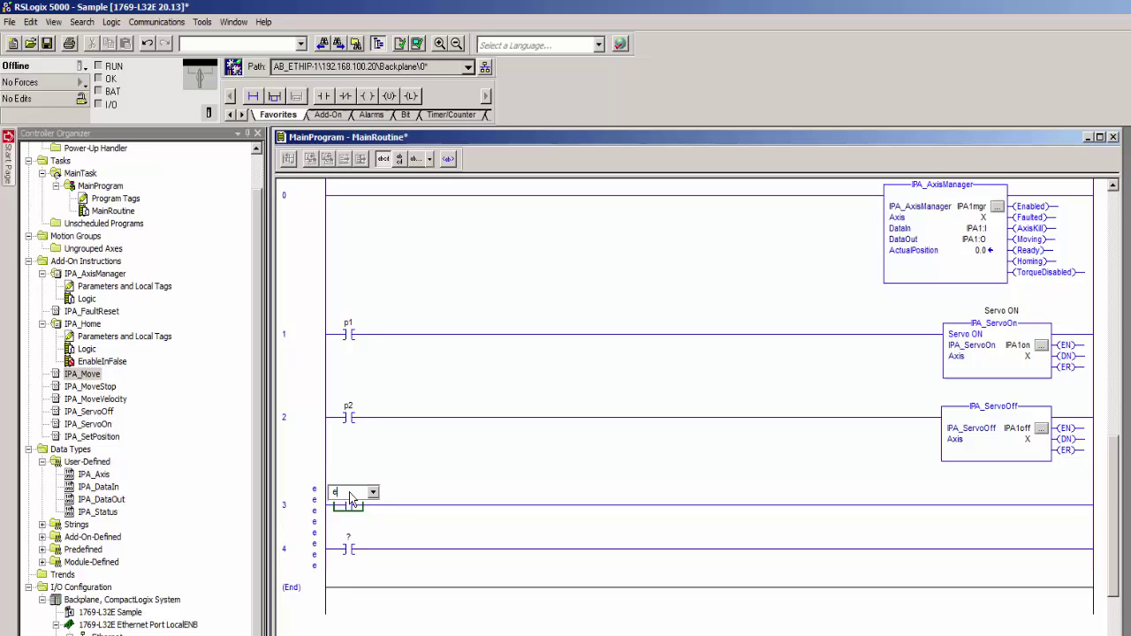
{"action": "type", "text": "ext_pb"}
{"action": "left_click", "coordinate": [349, 542]}
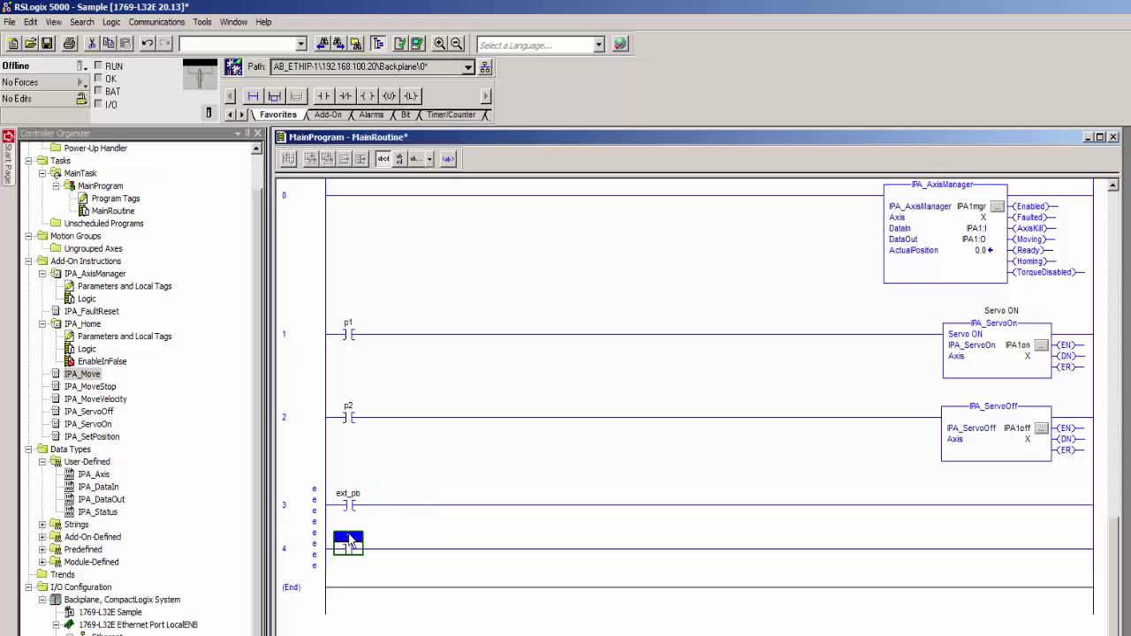
{"action": "double_click", "coordinate": [349, 542]}
{"action": "type", "text": "ret"}
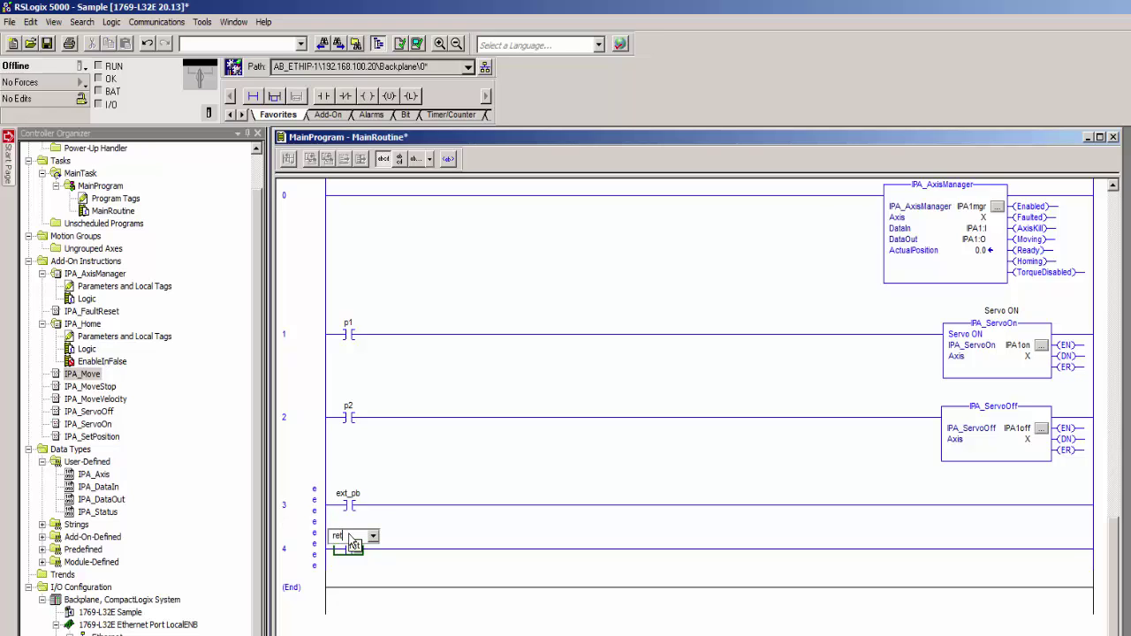
{"action": "type", "text": "_pb"}
{"action": "key", "text": "Return"}
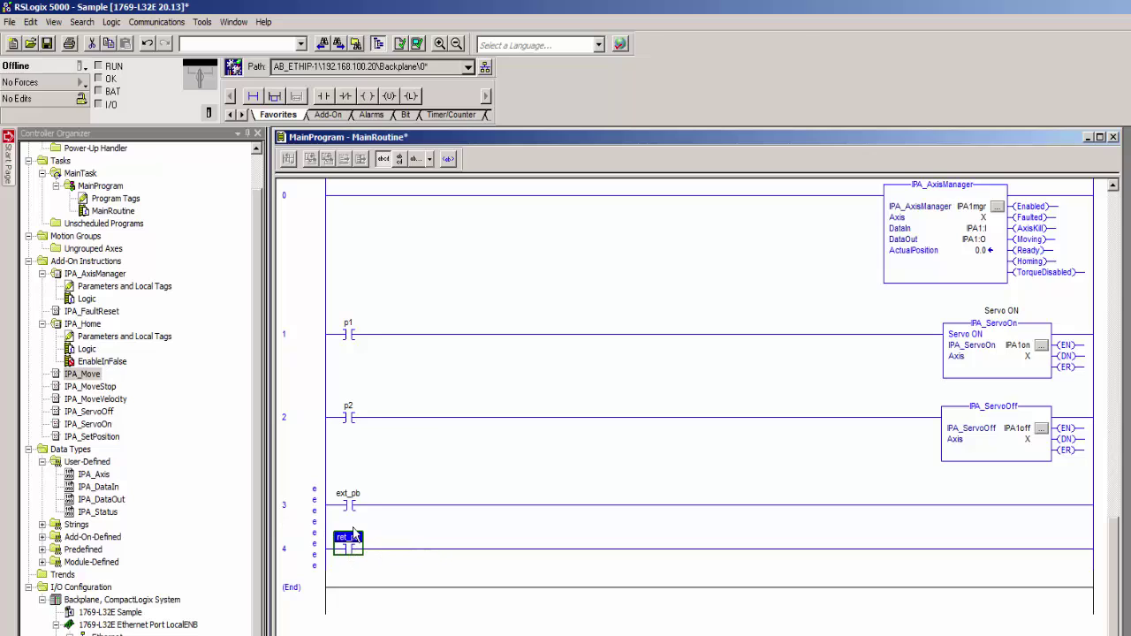
{"action": "key", "text": "ctrl+w"}
{"action": "left_click", "coordinate": [352, 495]}
{"action": "key", "text": "ctrl+w"}
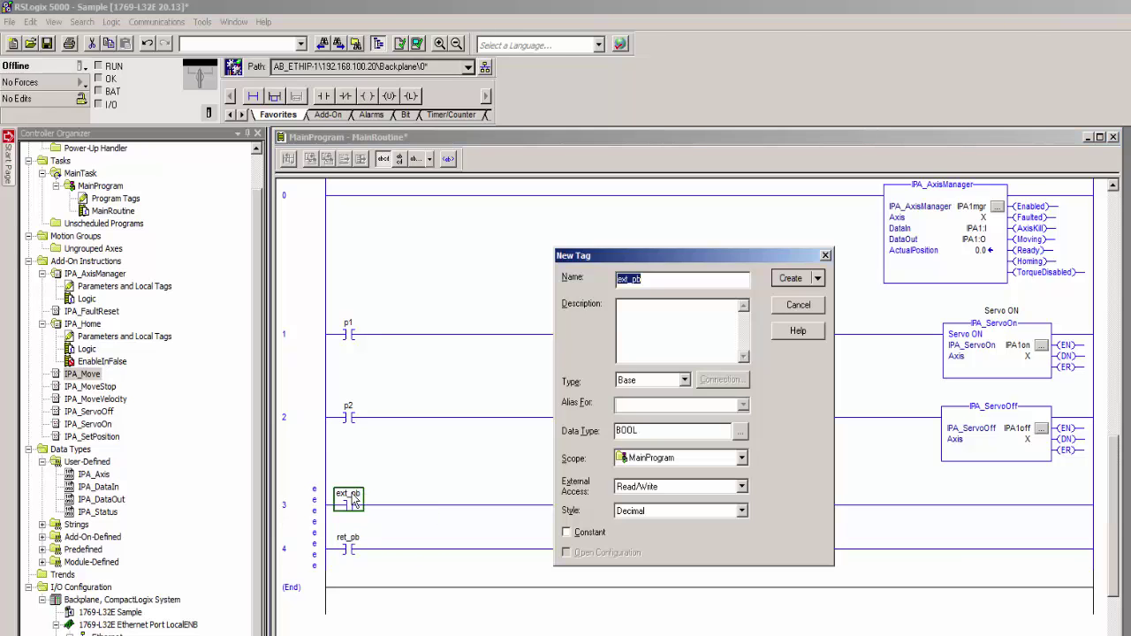
{"action": "key", "text": "Return"}
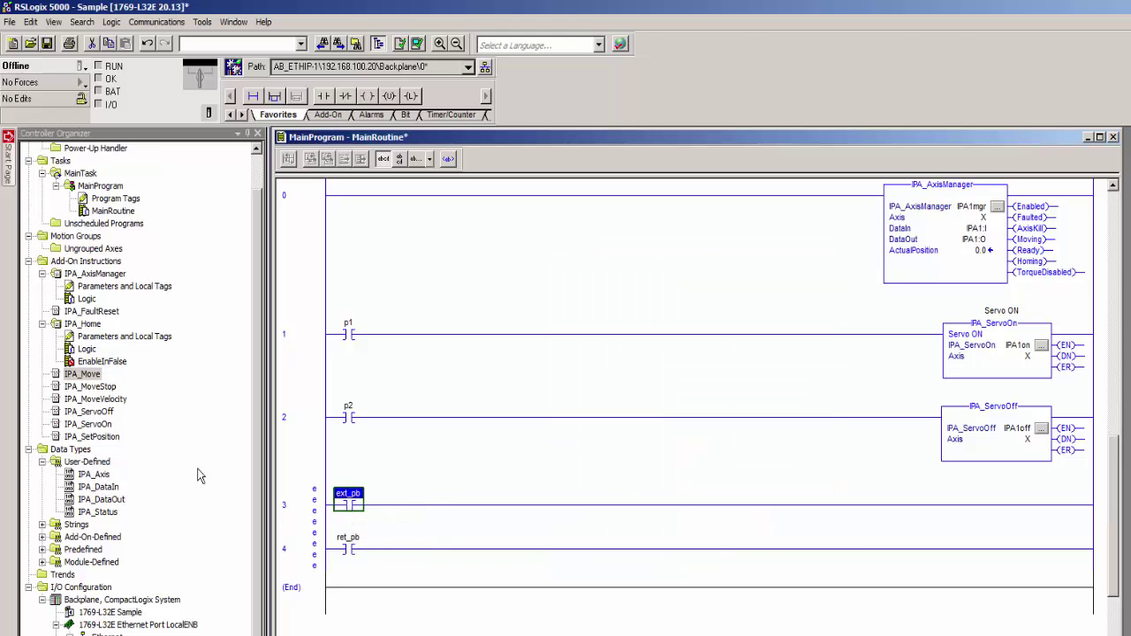
{"action": "left_click", "coordinate": [325, 115]}
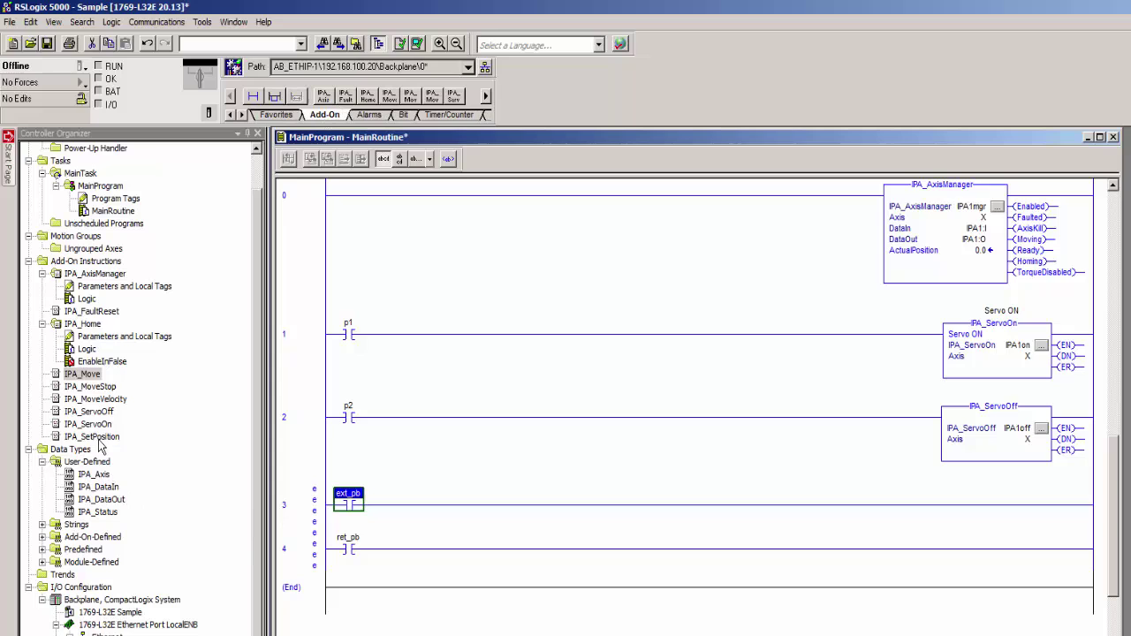
Place IPA_Move instructions on rungs 3 and 4; give rung 3's tag IPA1_ext and axis X
{"action": "left_click", "coordinate": [76, 376]}
{"action": "left_click_drag", "start_coordinate": [77, 380], "coordinate": [376, 506]}
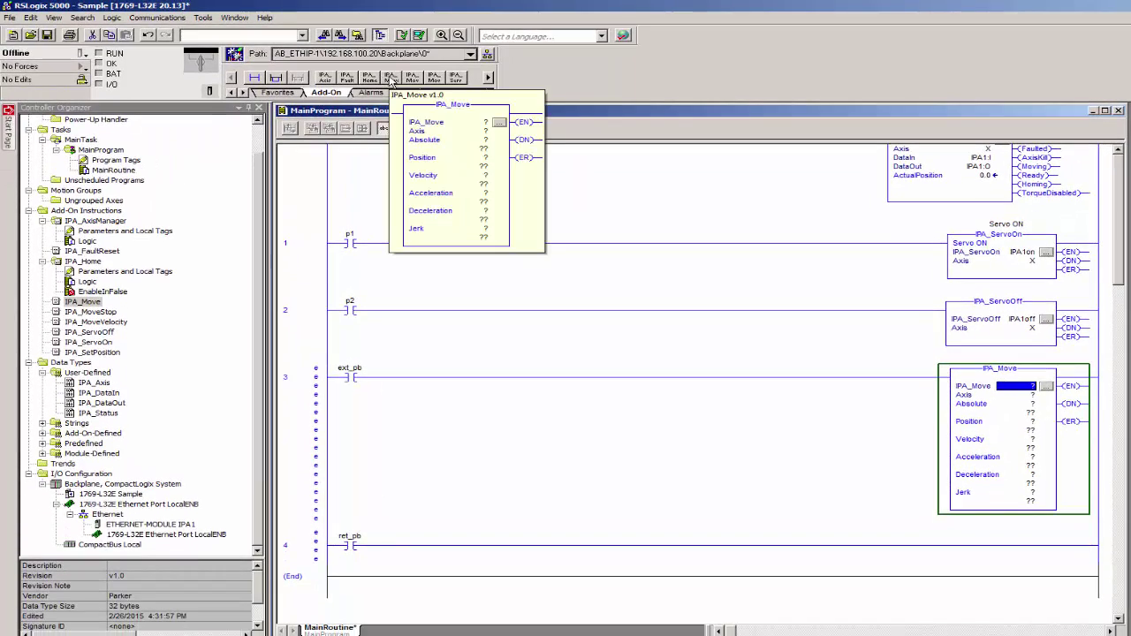
{"action": "left_click_drag", "start_coordinate": [392, 82], "coordinate": [367, 551]}
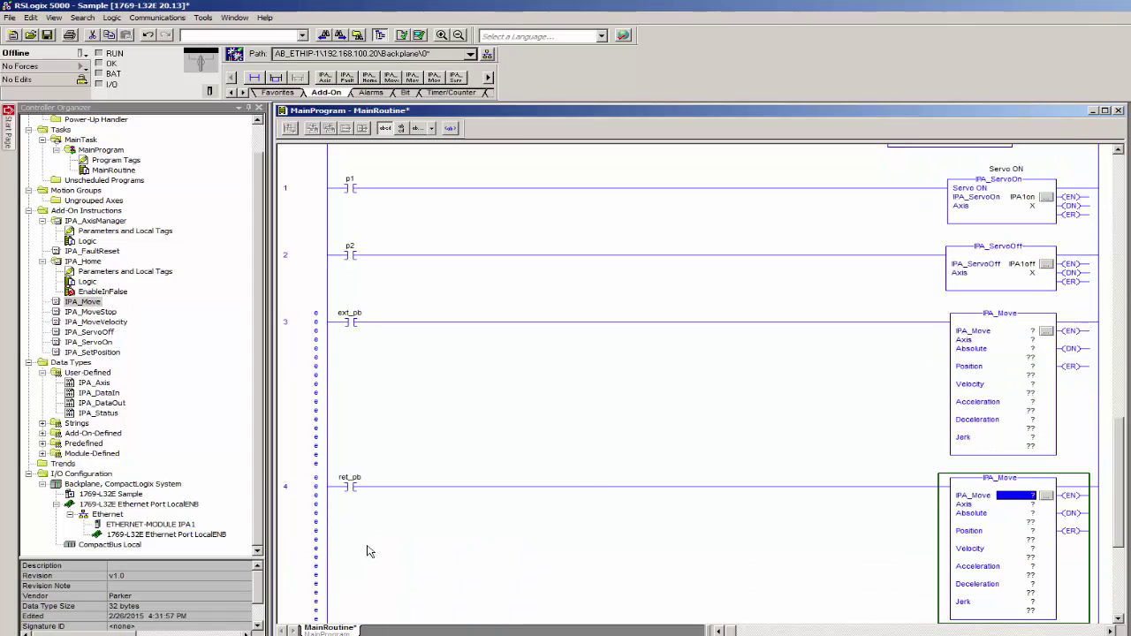
{"action": "left_click", "coordinate": [1028, 332]}
{"action": "type", "text": "IPA"}
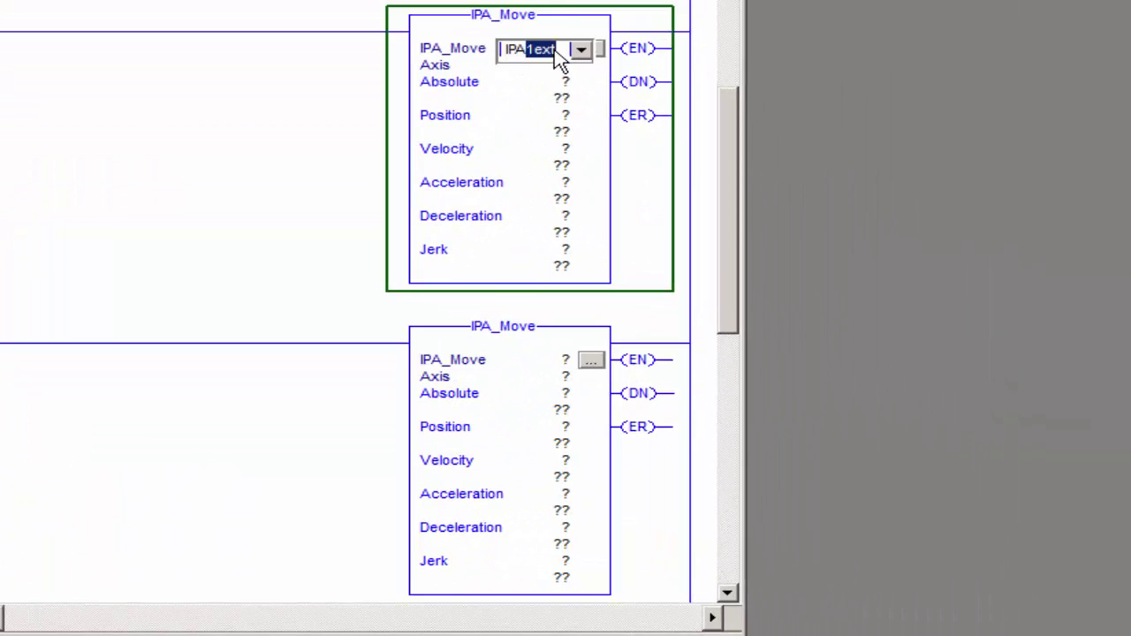
{"action": "type", "text": "1_"}
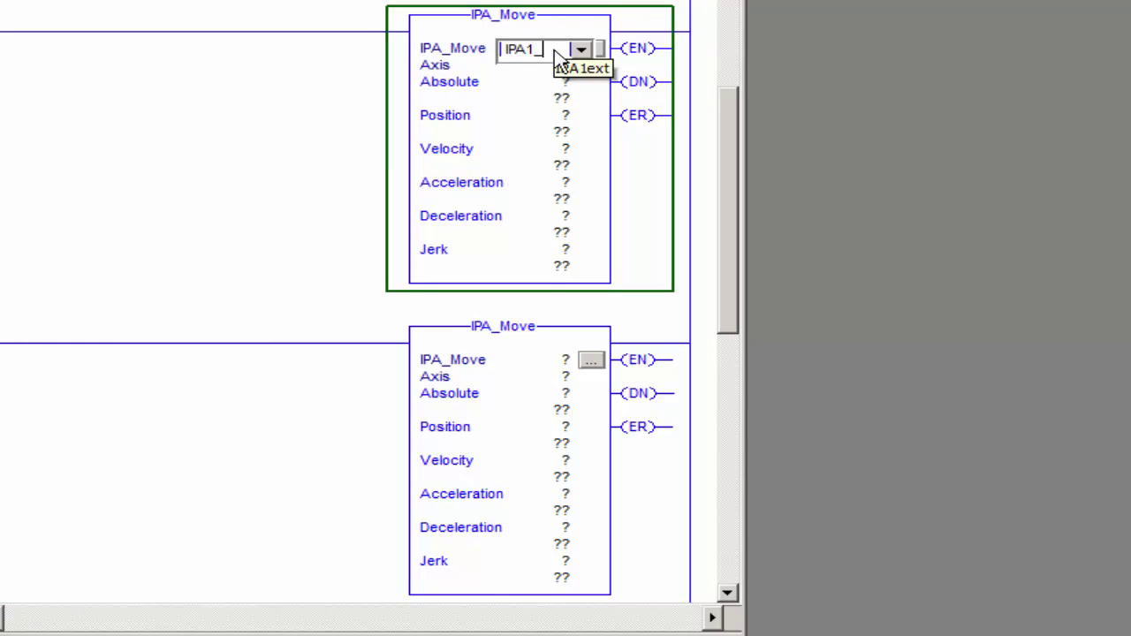
{"action": "type", "text": "ext"}
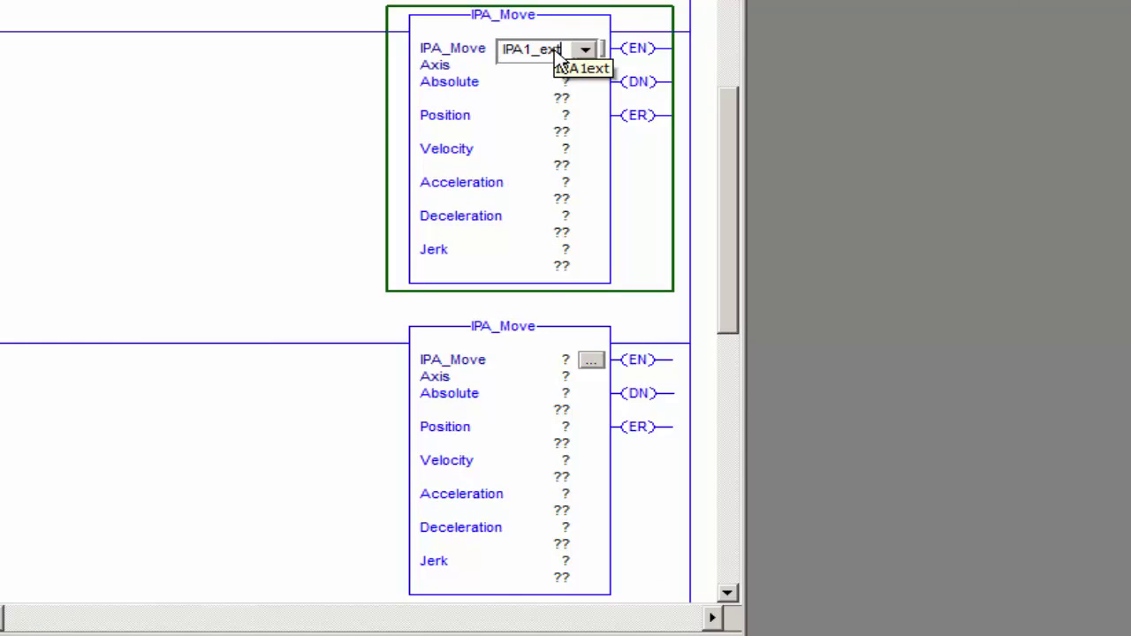
{"action": "double_click", "coordinate": [562, 63]}
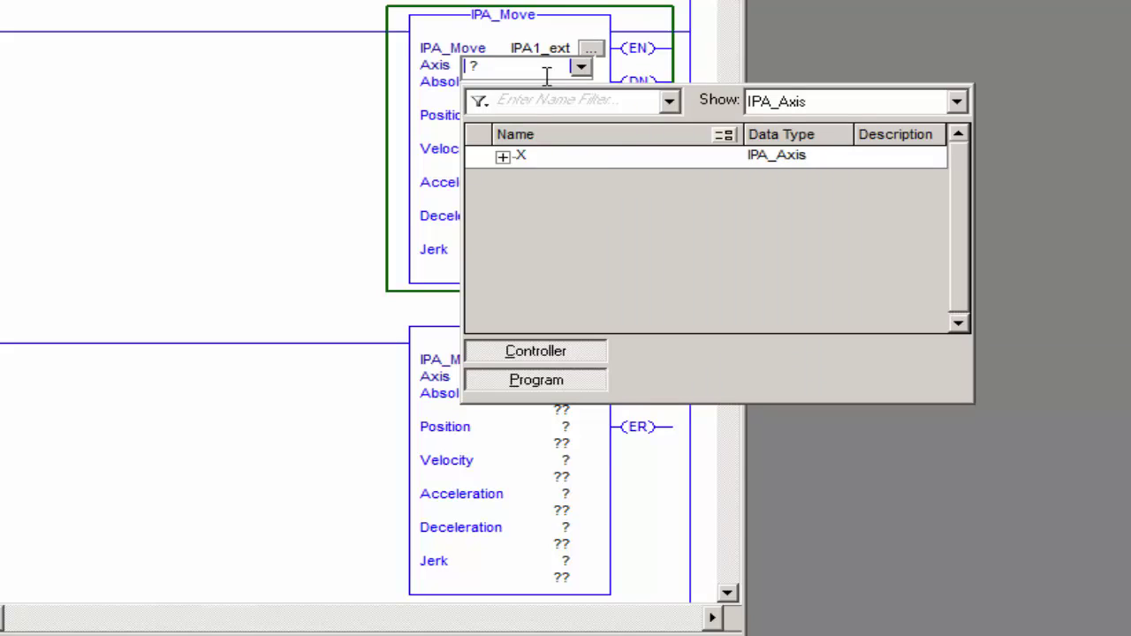
{"action": "double_click", "coordinate": [560, 164]}
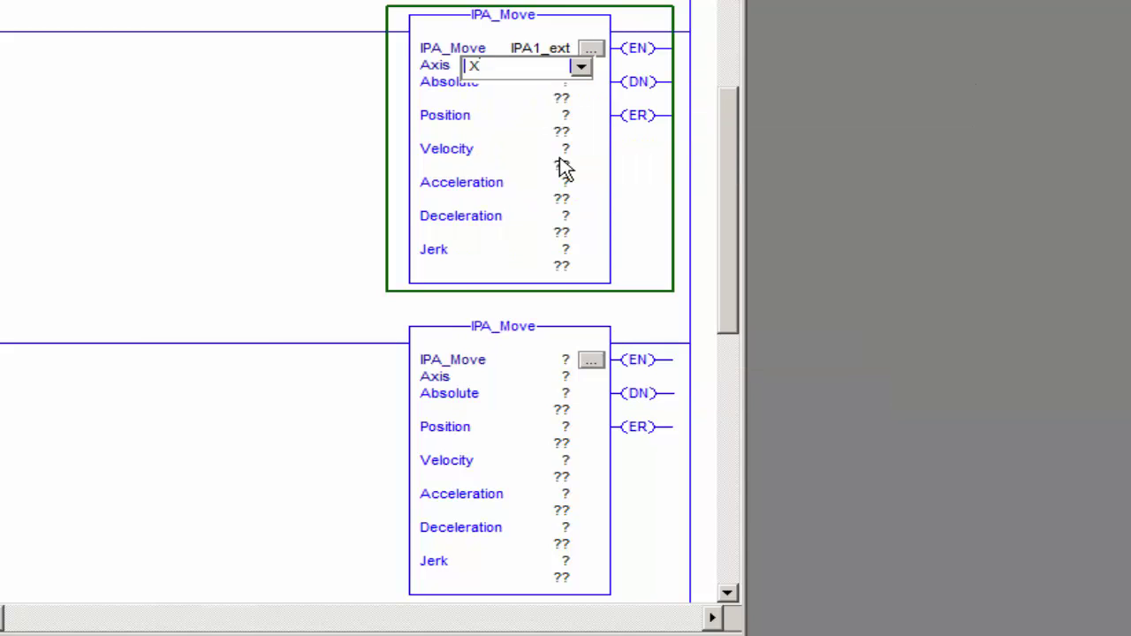
{"action": "key", "text": "Return"}
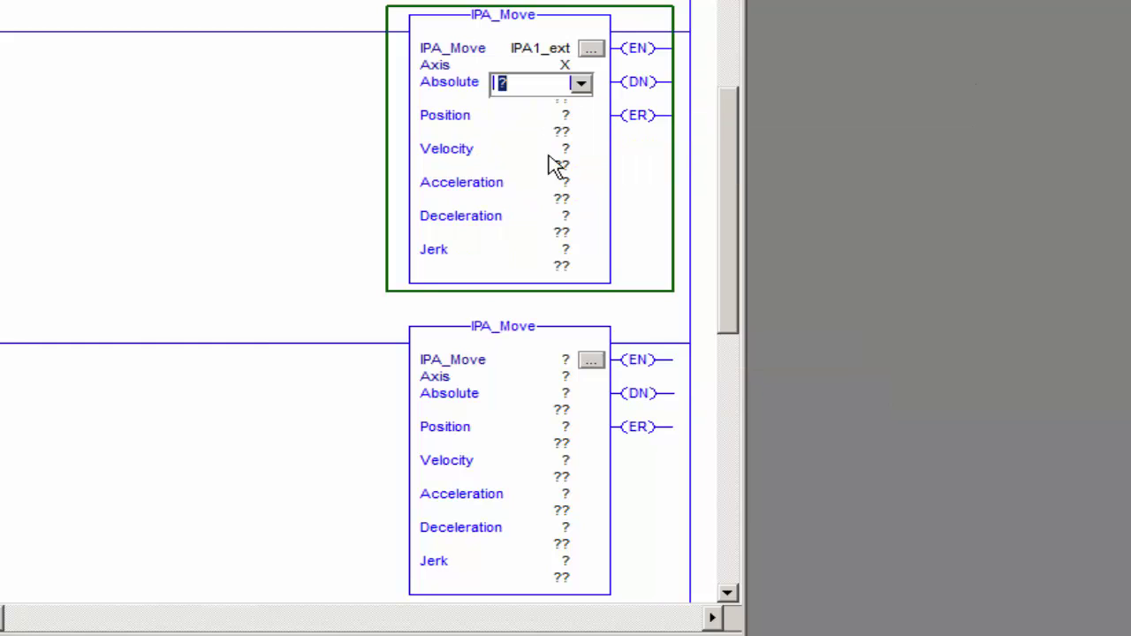
Set rung 3's move to Absolute 1, position 50, velocity 50, acceleration and deceleration 100
{"action": "type", "text": "1"}
{"action": "key", "text": "Return"}
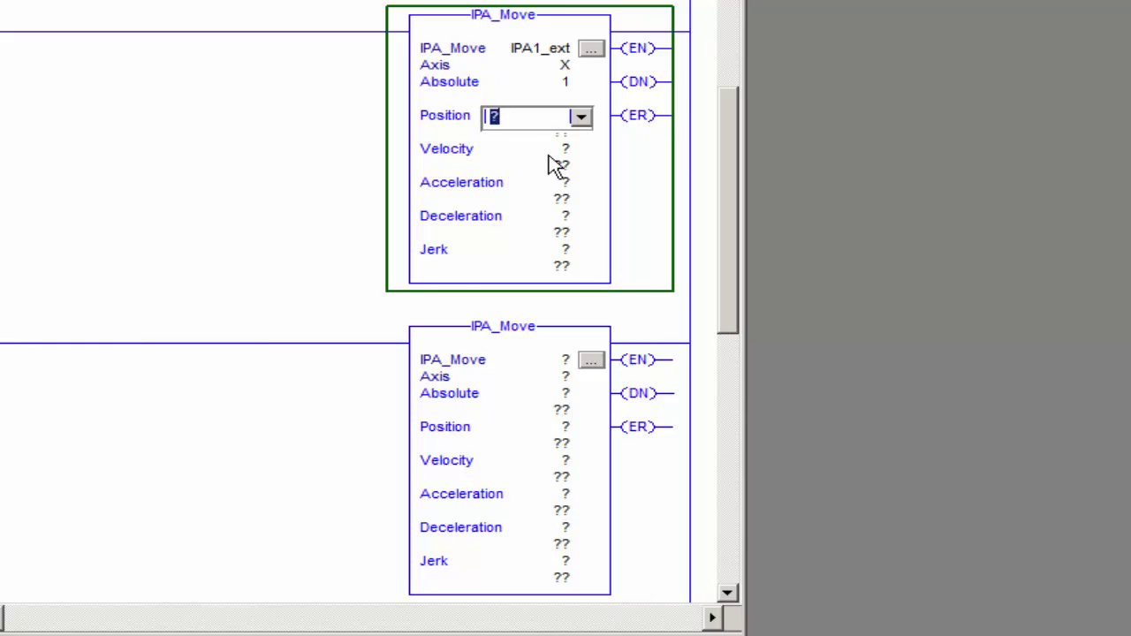
{"action": "type", "text": "50"}
{"action": "key", "text": "Return"}
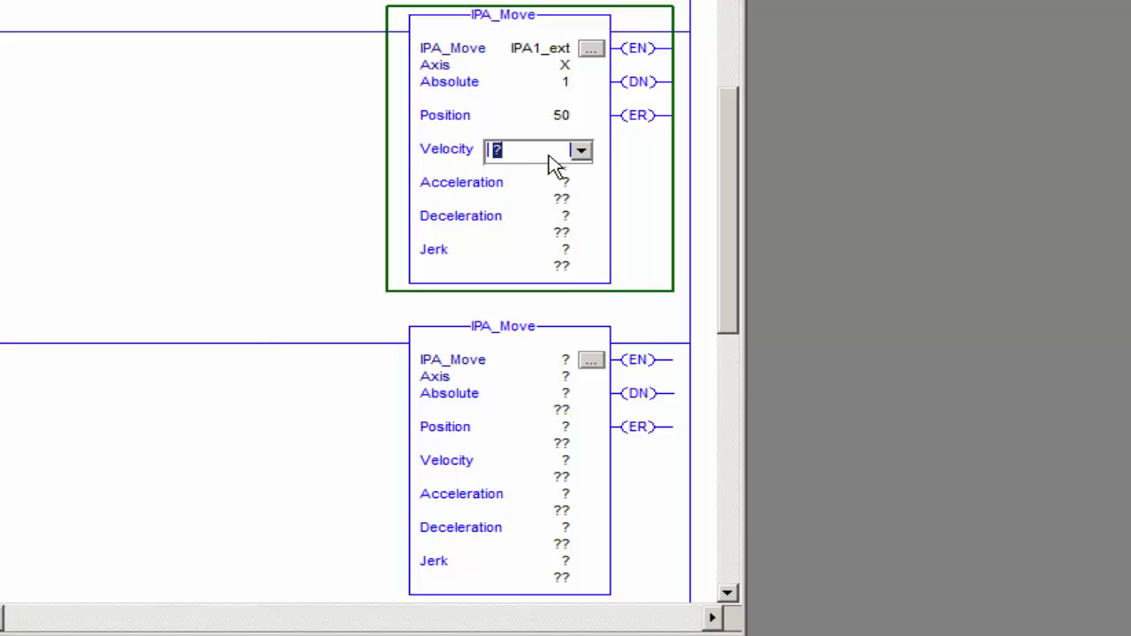
{"action": "type", "text": "50"}
{"action": "key", "text": "Return"}
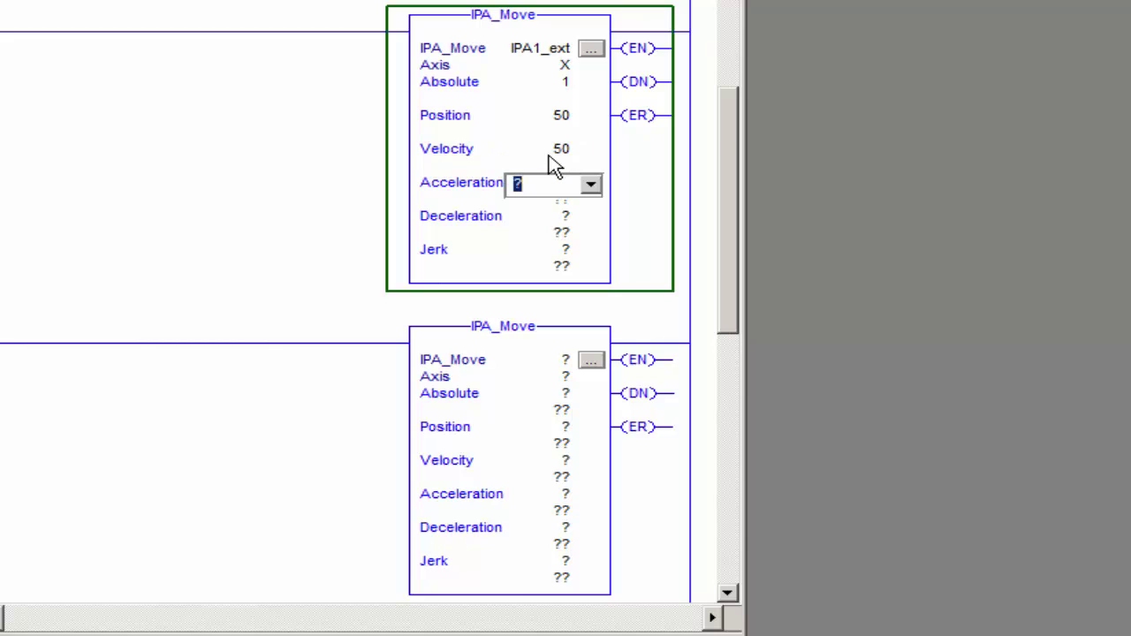
{"action": "type", "text": "100"}
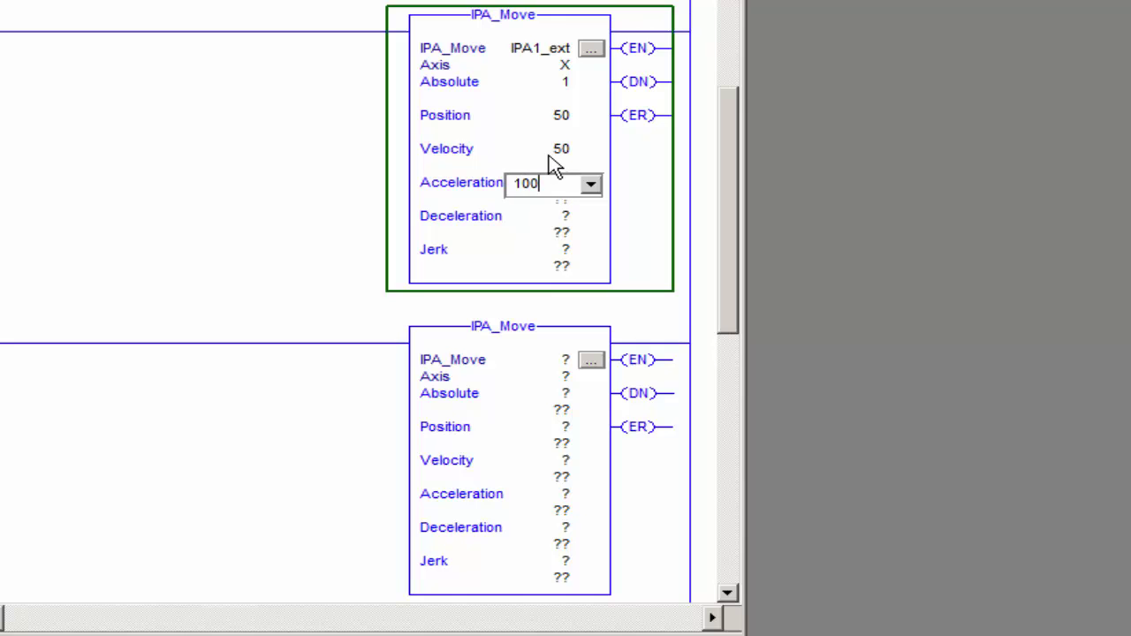
{"action": "key", "text": "Return"}
{"action": "type", "text": "100"}
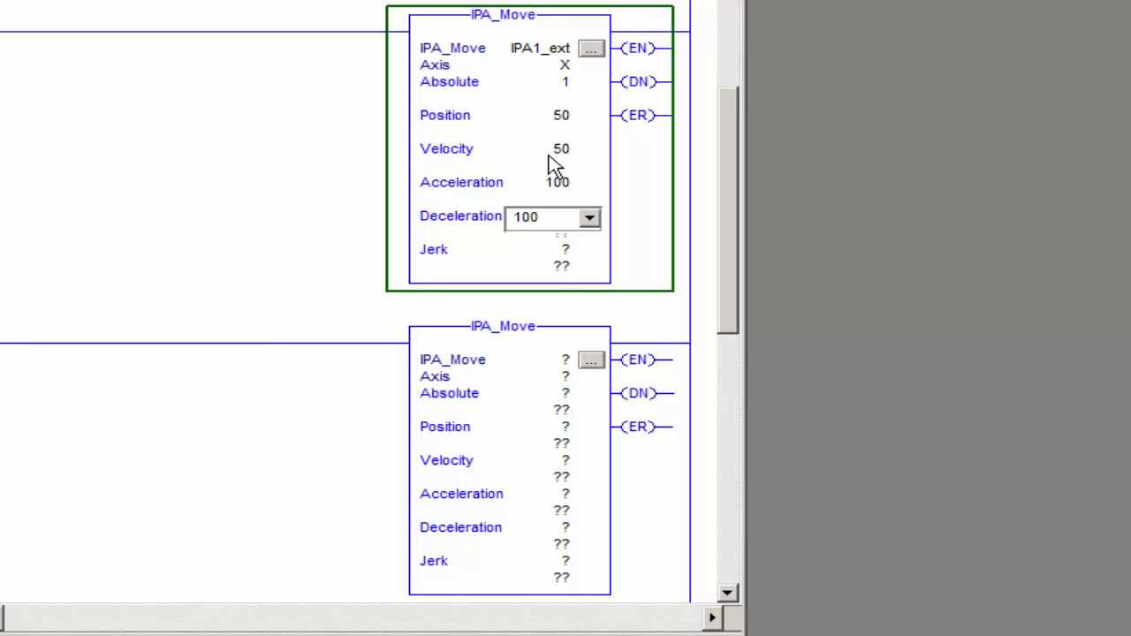
{"action": "key", "text": "Return"}
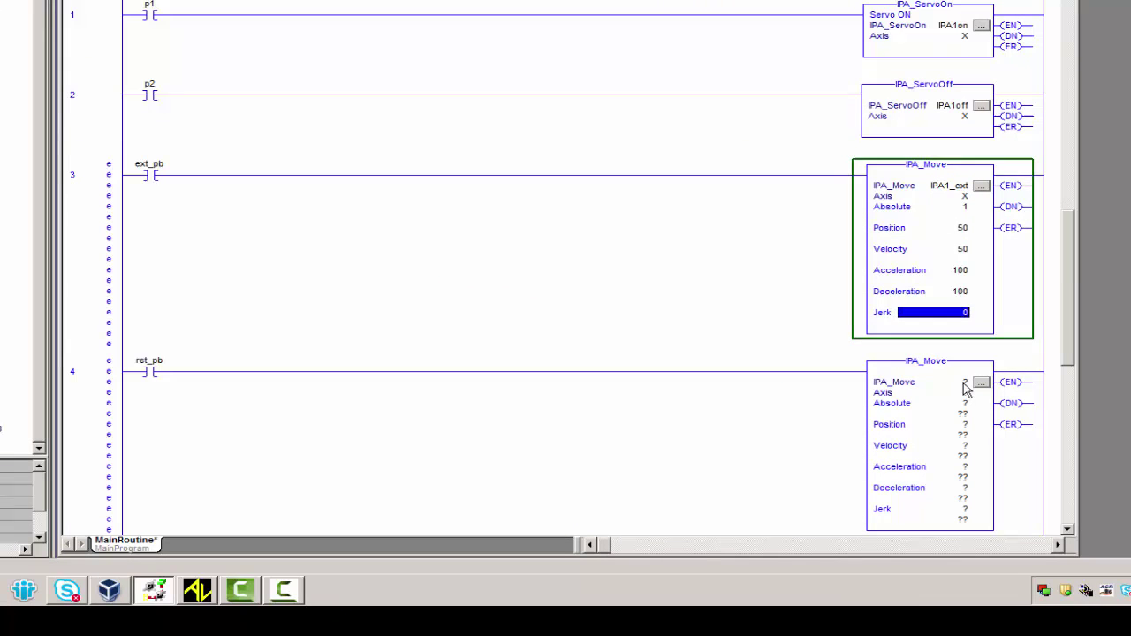
Create IPA1_ext as a new tag
{"action": "double_click", "coordinate": [964, 383]}
{"action": "double_click", "coordinate": [947, 188]}
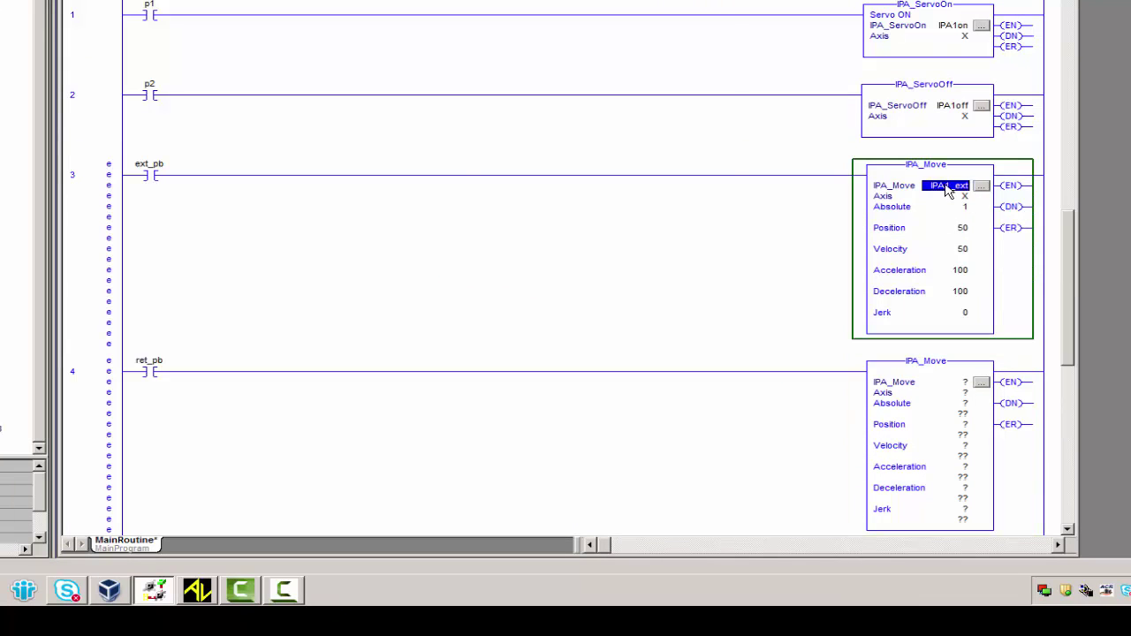
{"action": "key", "text": "ctrl+w"}
{"action": "left_click", "coordinate": [681, 58]}
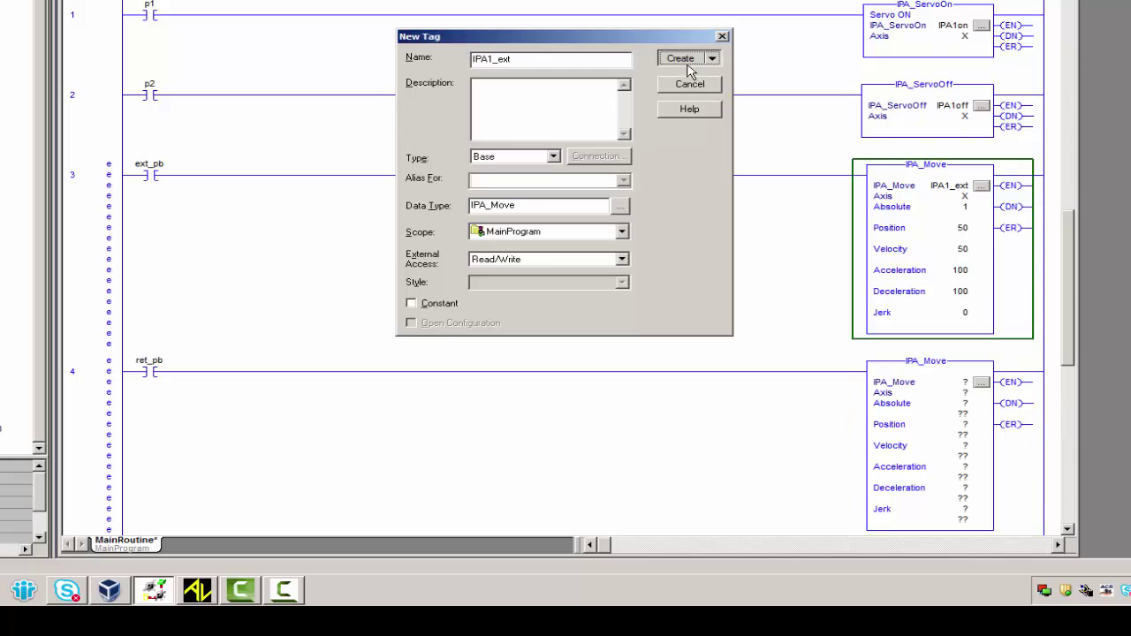
Give rung 4's IPA_Move control tag IPA1_ret, axis X, move type 1 (Absolute) and position 0
{"action": "double_click", "coordinate": [763, 364]}
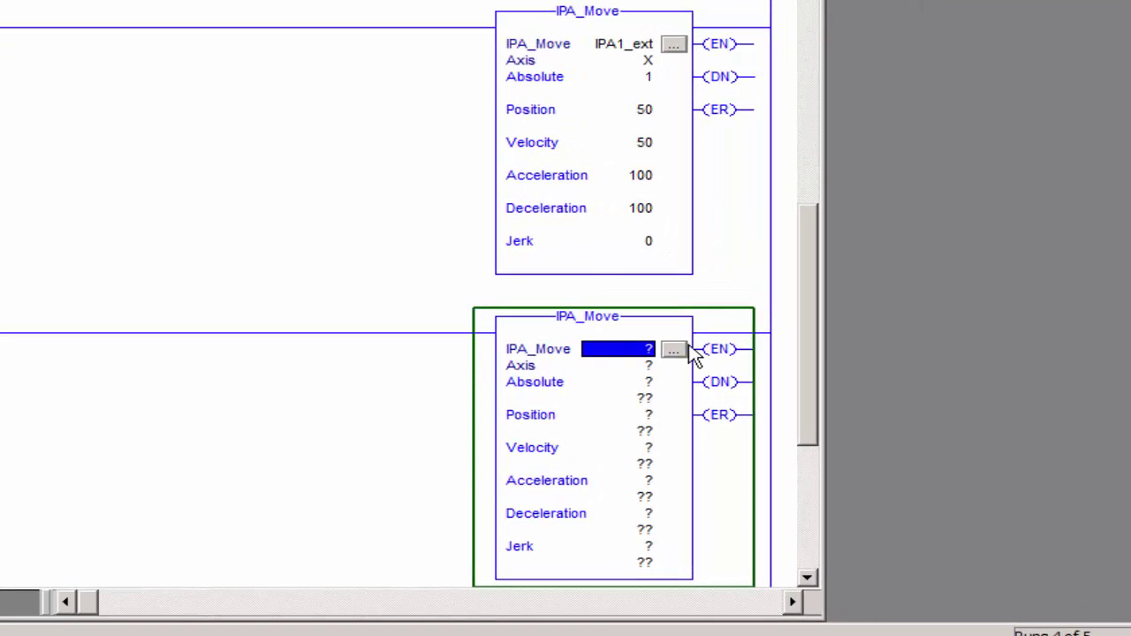
{"action": "type", "text": "IPA"}
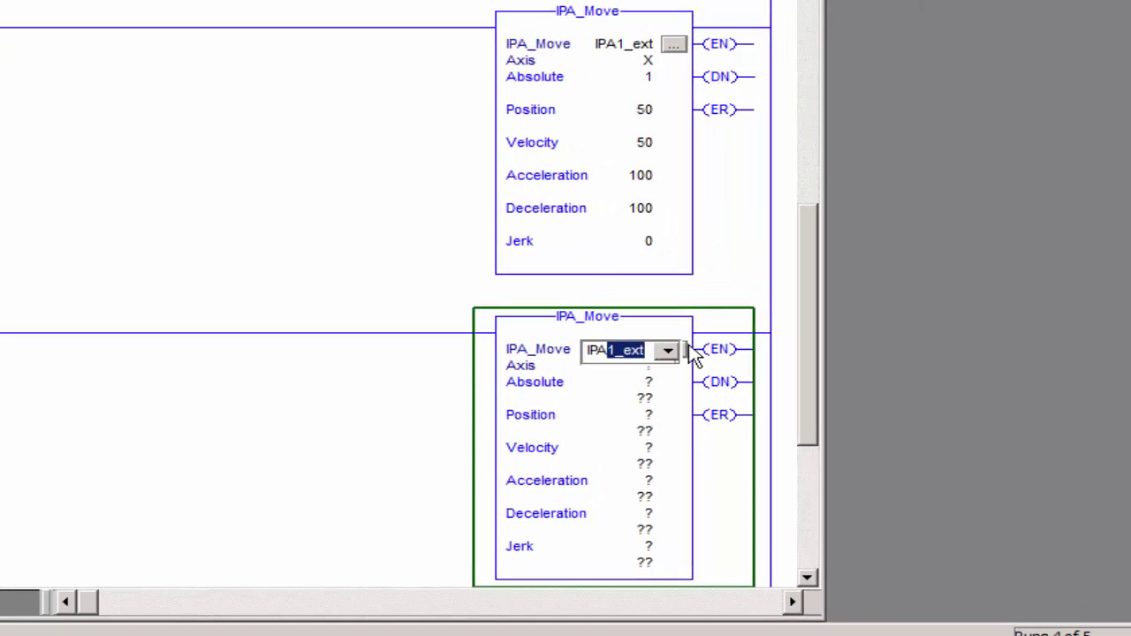
{"action": "type", "text": "1_ret"}
{"action": "key", "text": "Return"}
{"action": "type", "text": "X"}
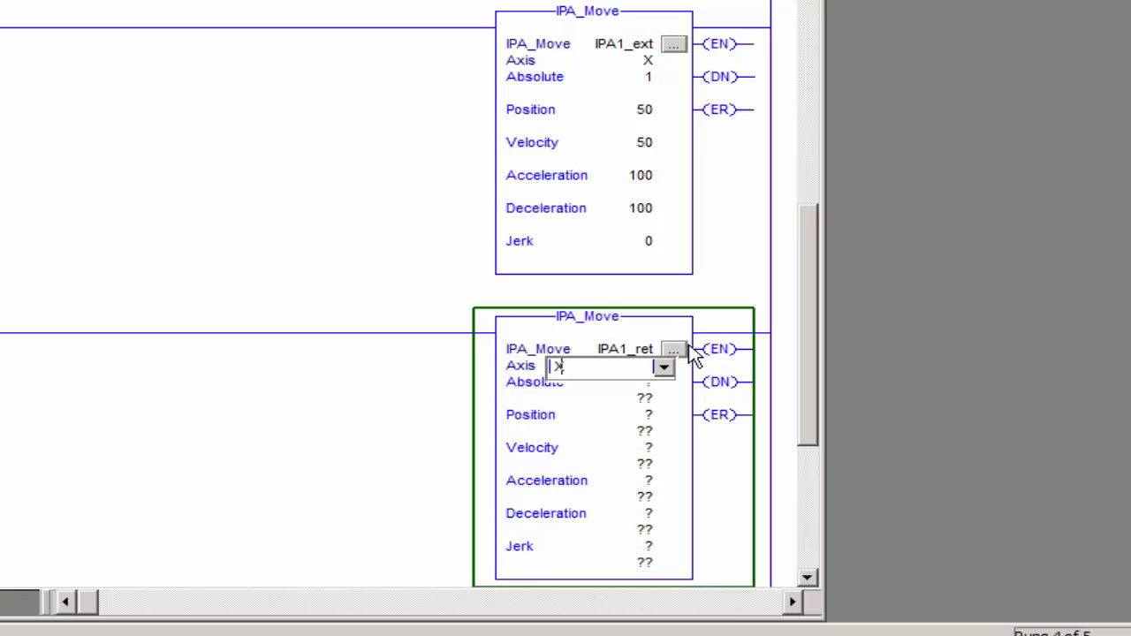
{"action": "key", "text": "Return"}
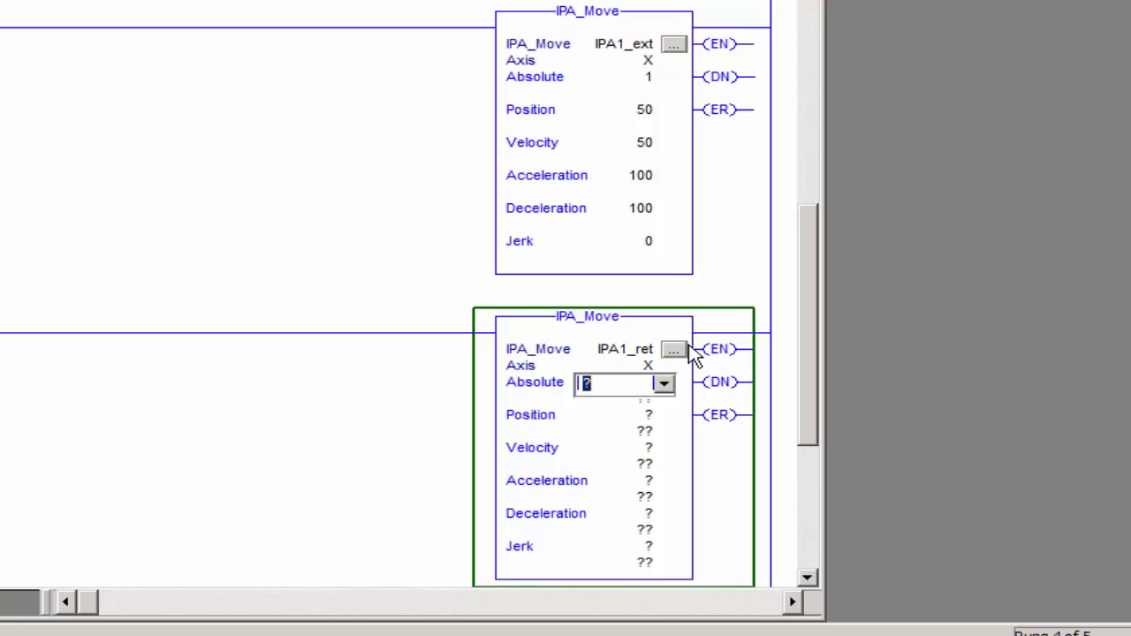
{"action": "type", "text": "1"}
{"action": "key", "text": "Return"}
{"action": "type", "text": "0"}
{"action": "key", "text": "Return"}
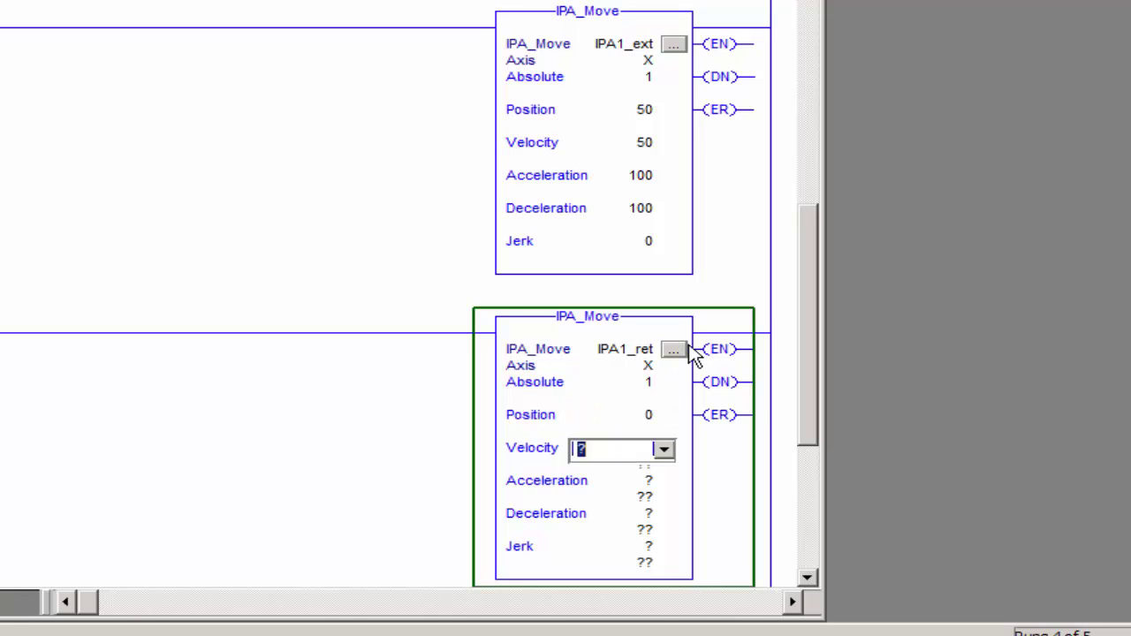
Set the IPA_Move velocity to 300, acceleration and deceleration to 1000, and jerk to 0
{"action": "type", "text": "300"}
{"action": "key", "text": "Return"}
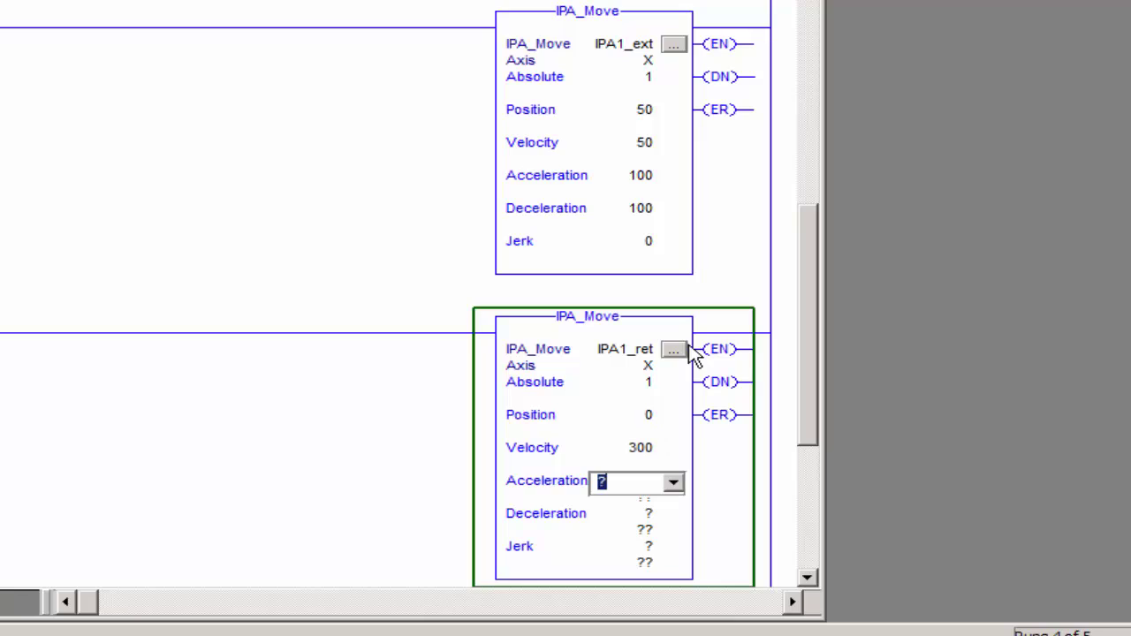
{"action": "type", "text": "1000"}
{"action": "key", "text": "Return"}
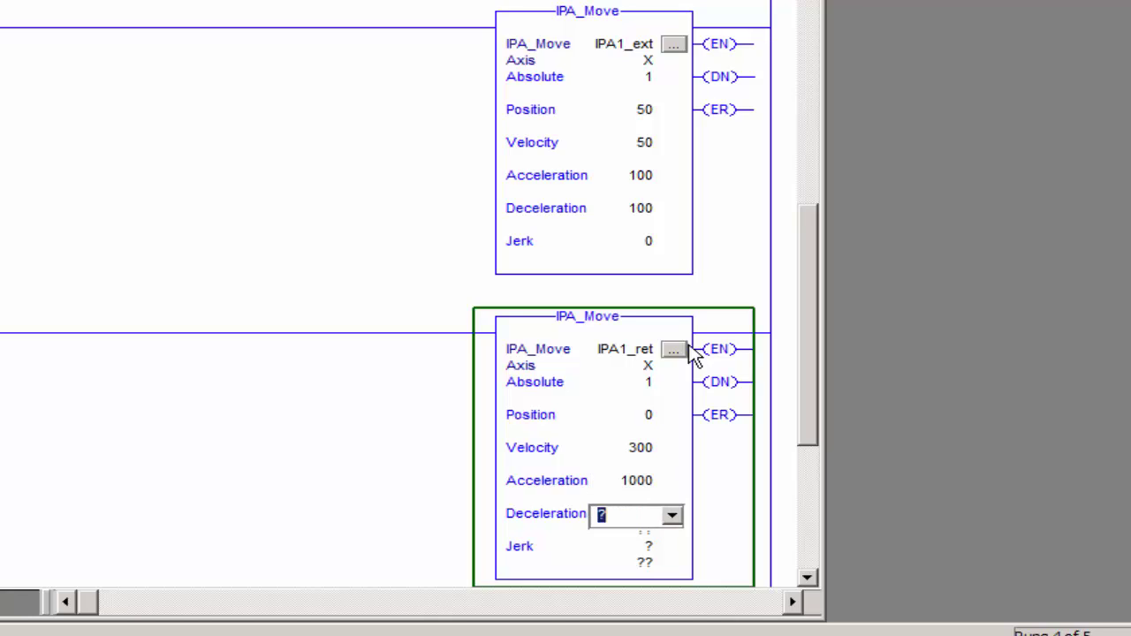
{"action": "type", "text": "1000"}
{"action": "key", "text": "Return"}
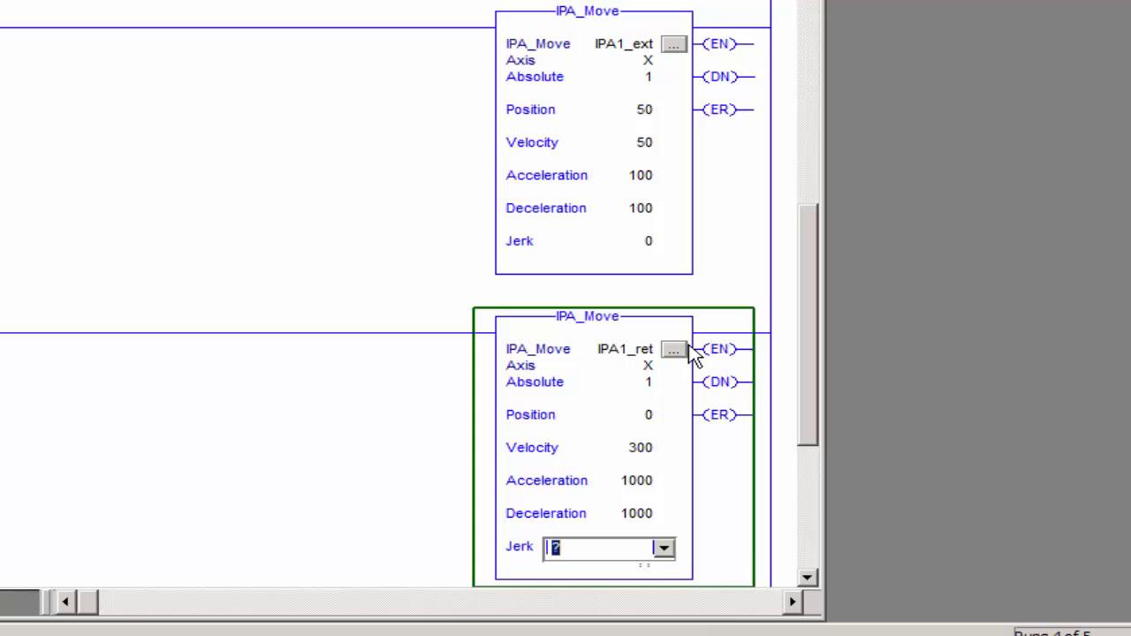
{"action": "type", "text": "0"}
{"action": "key", "text": "Return"}
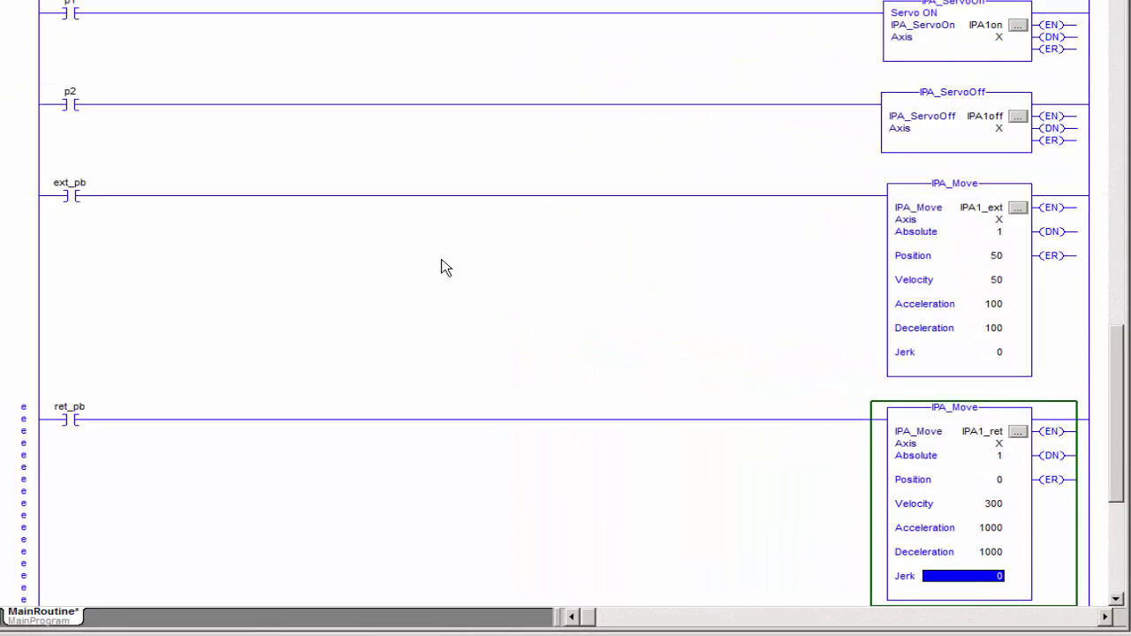
Create the new IPA1_ret tag for the move instruction
{"action": "left_click", "coordinate": [984, 433]}
{"action": "key", "text": "ctrl+w"}
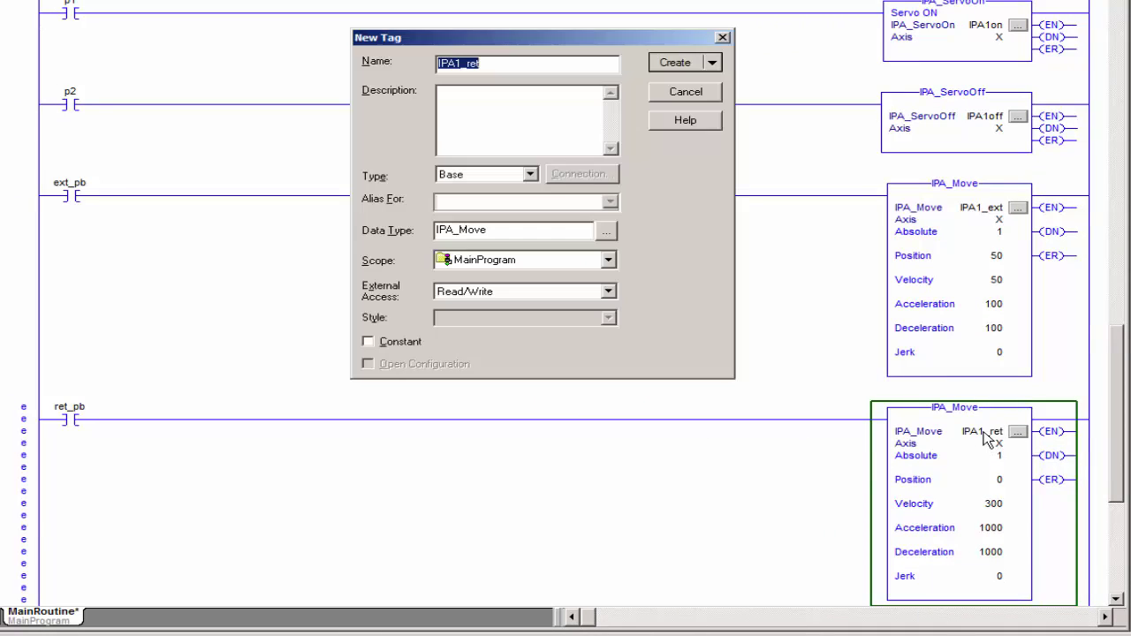
{"action": "key", "text": "Return"}
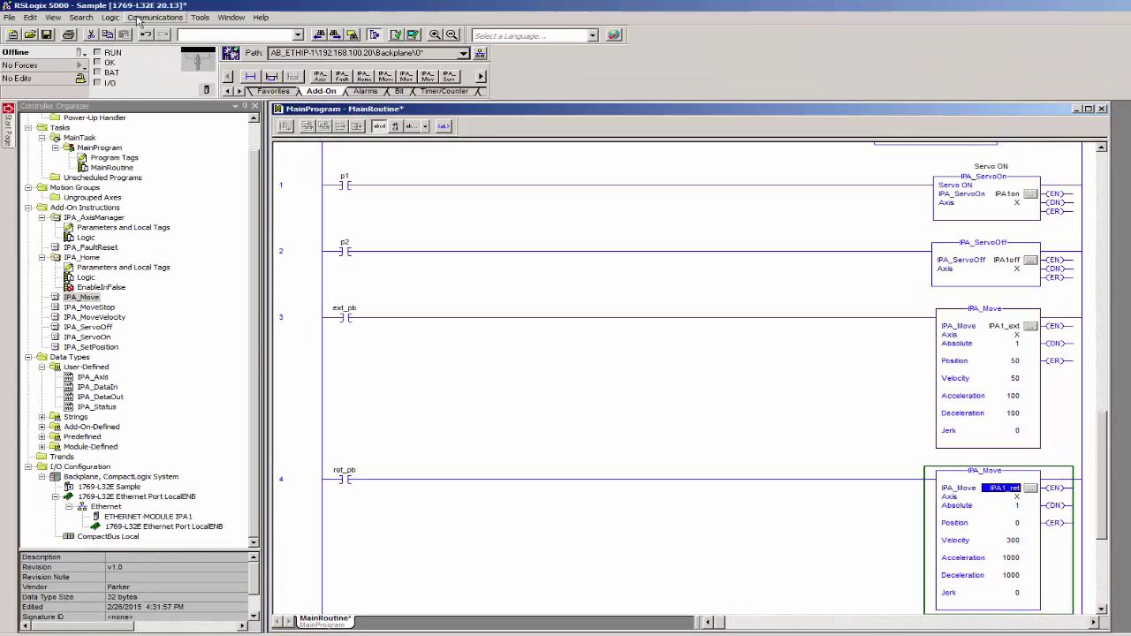
Go online, download the Sample project to the CompactLogix controller, and return it to Remote Run
{"action": "left_click", "coordinate": [156, 17]}
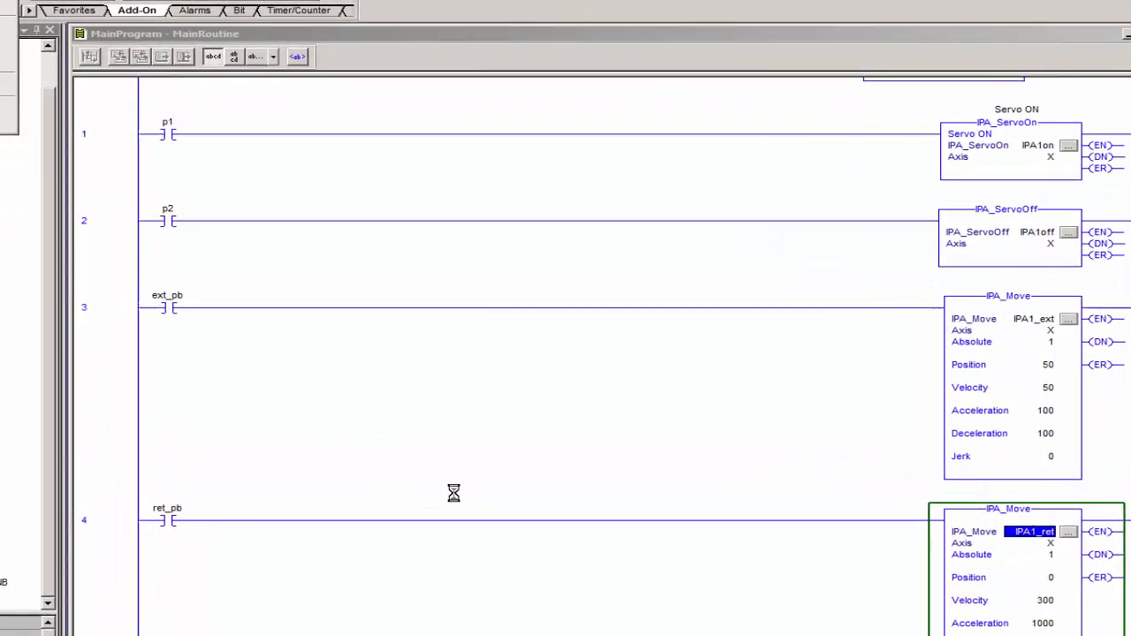
{"action": "left_click", "coordinate": [573, 549]}
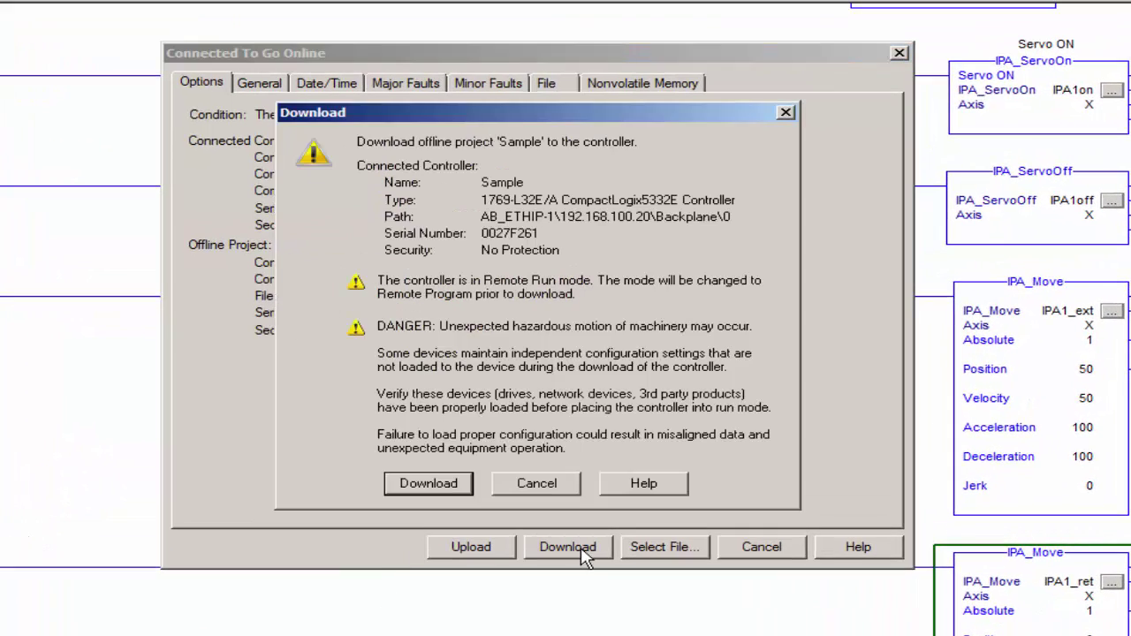
{"action": "left_click", "coordinate": [438, 488]}
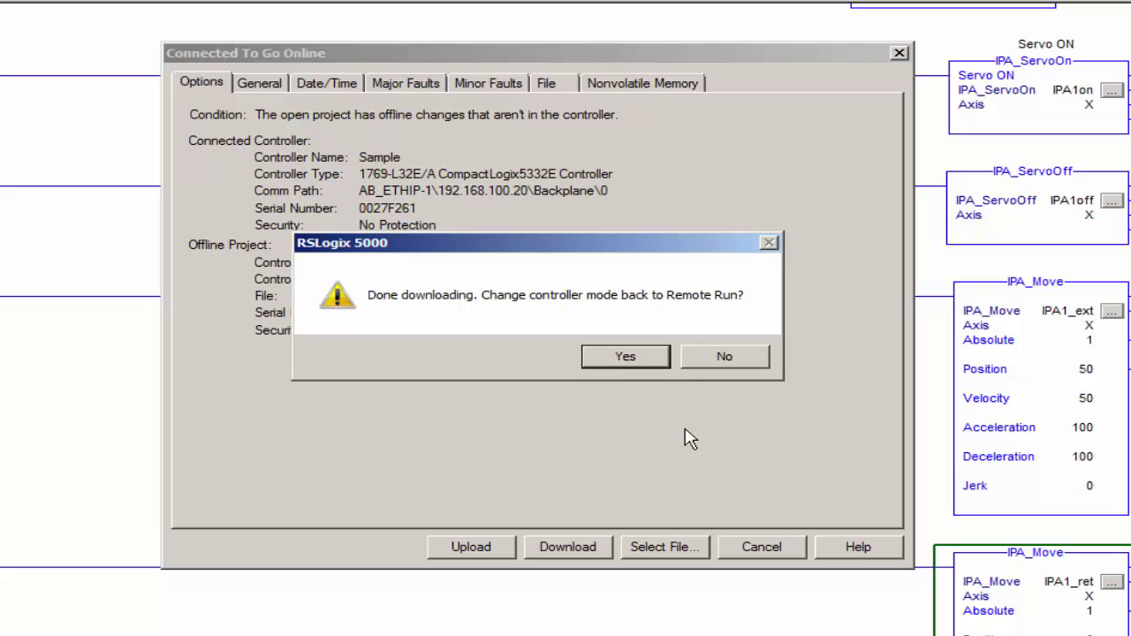
{"action": "left_click", "coordinate": [626, 356]}
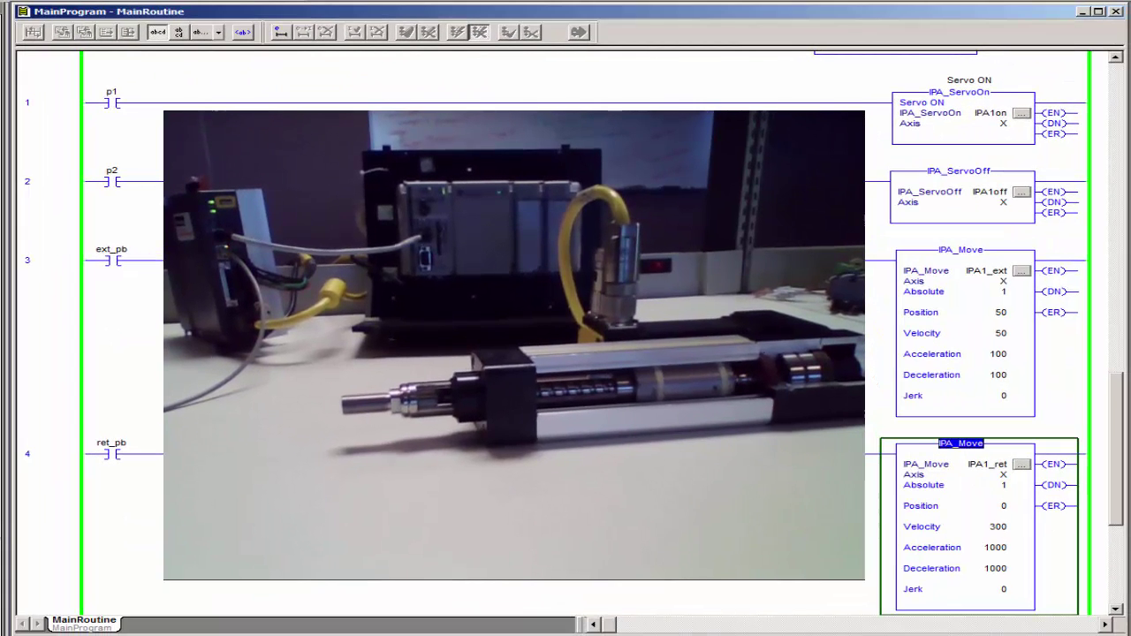
Toggle ext_pb on and off to extend the actuator, then ret_pb to retract it
{"action": "left_click", "coordinate": [113, 259]}
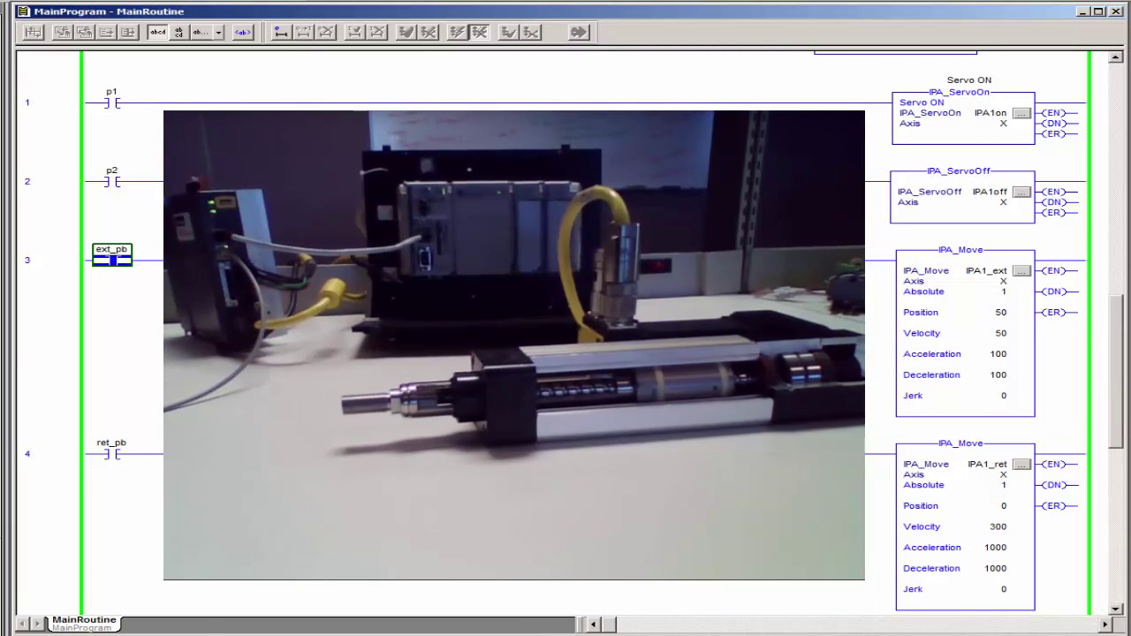
{"action": "key", "text": "ctrl+t"}
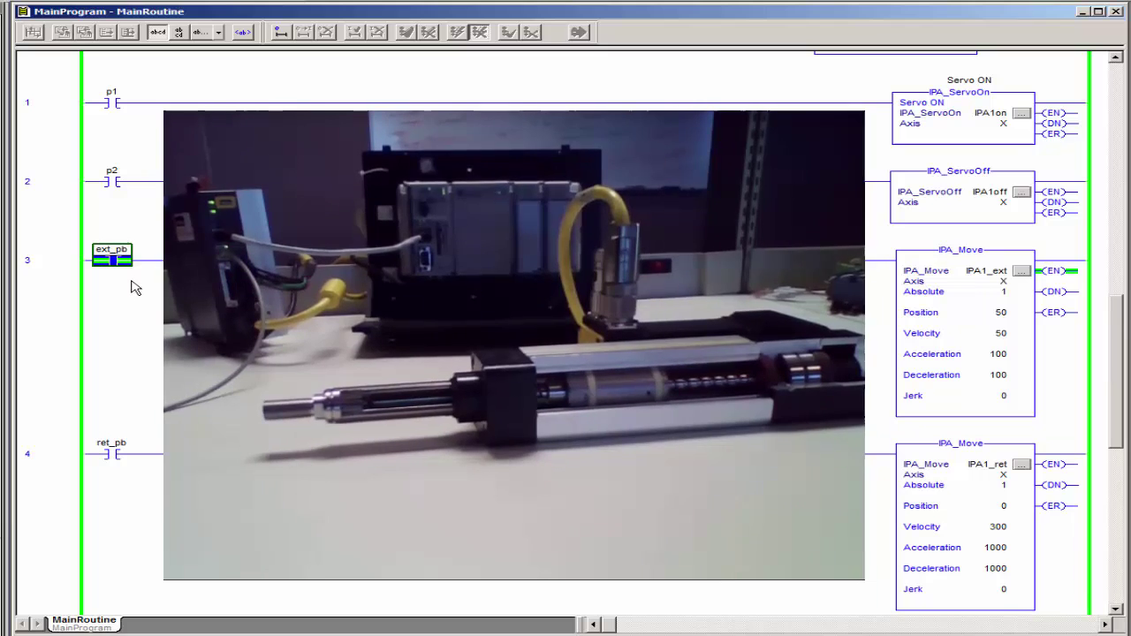
{"action": "key", "text": "ctrl+t"}
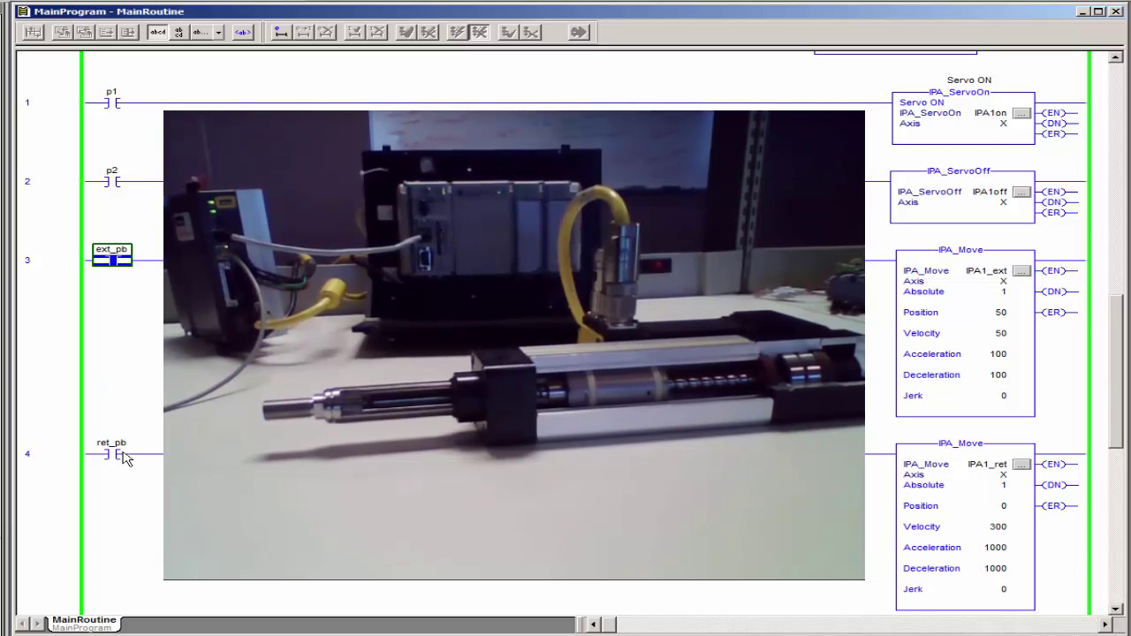
{"action": "left_click", "coordinate": [116, 454]}
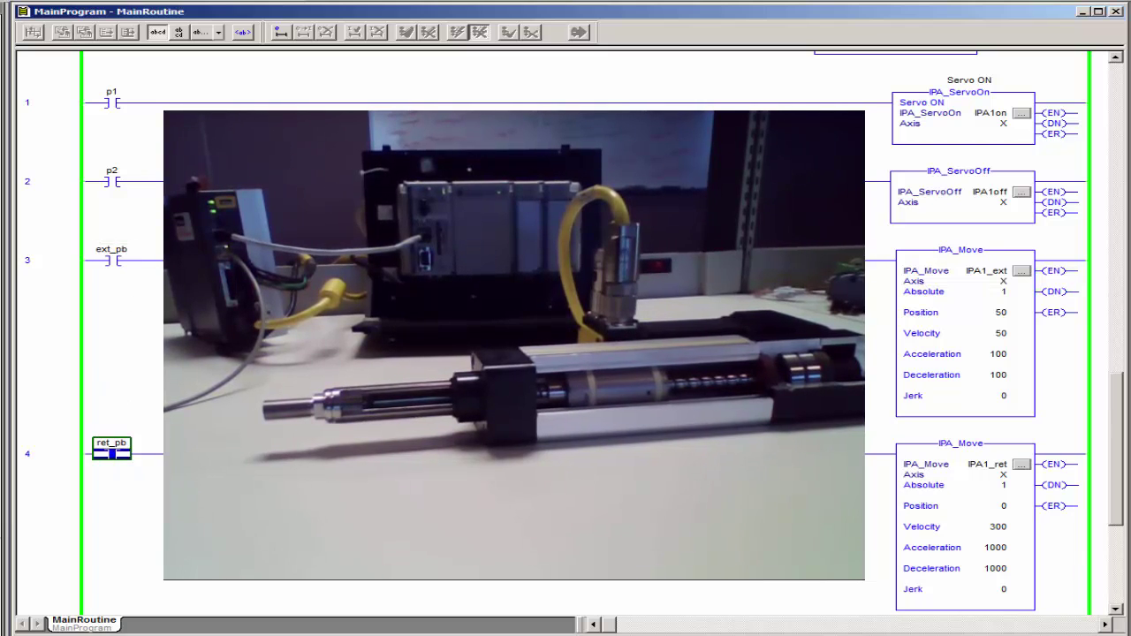
{"action": "key", "text": "ctrl+t"}
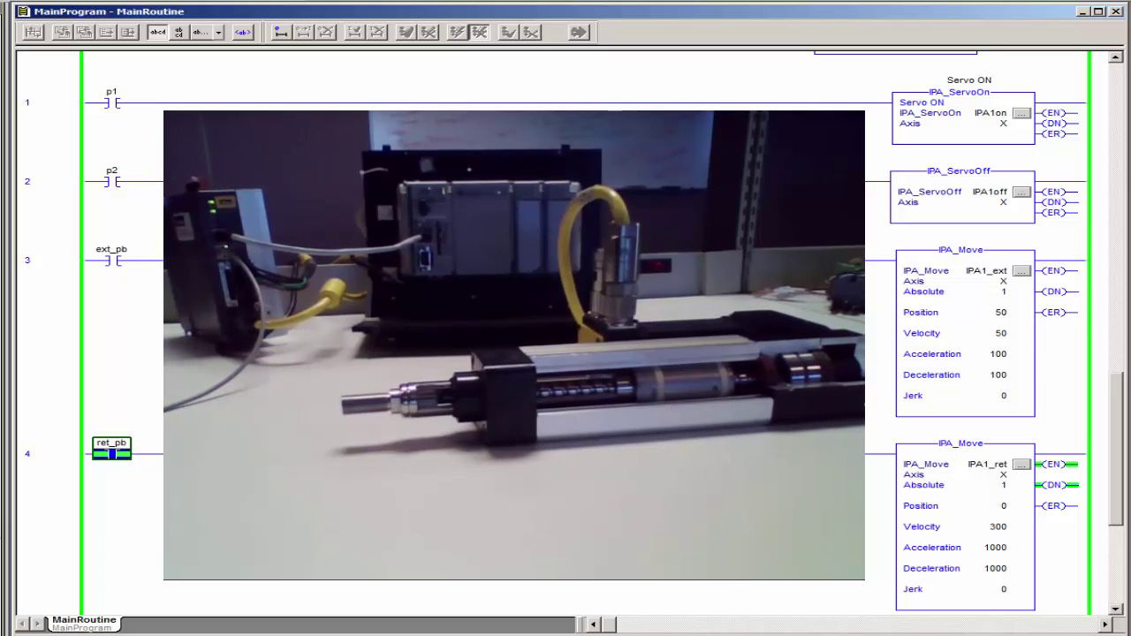
{"action": "key", "text": "ctrl+t"}
Repeat the ext_pb and ret_pb toggles to extend and retract the actuator a second time
{"action": "left_click", "coordinate": [114, 262]}
{"action": "key", "text": "ctrl+t"}
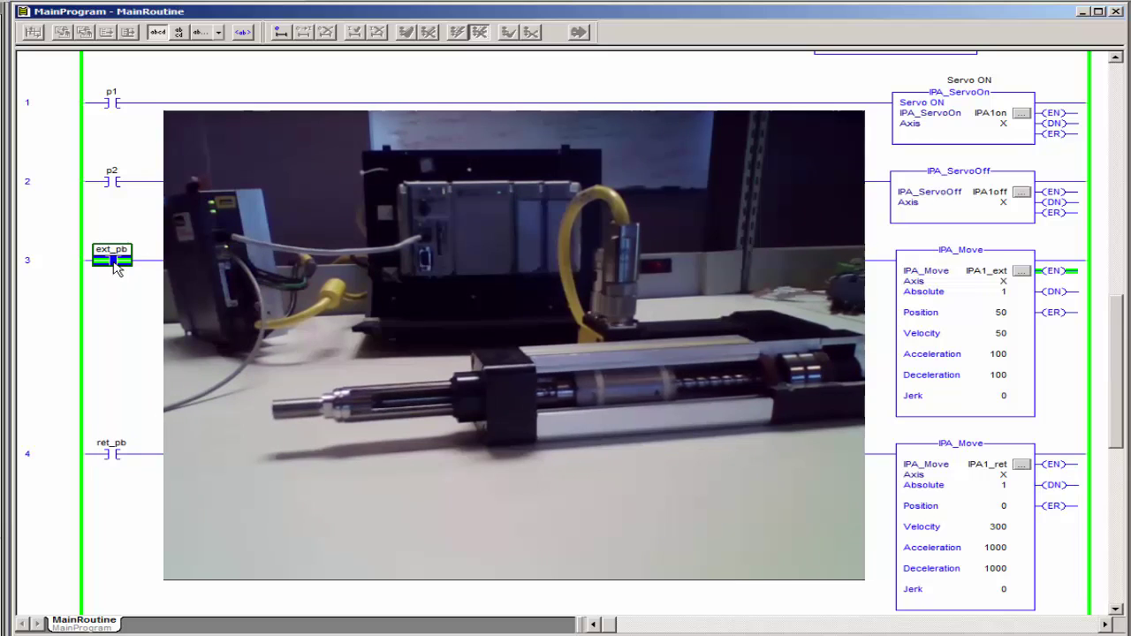
{"action": "key", "text": "ctrl+t"}
{"action": "left_click", "coordinate": [116, 457]}
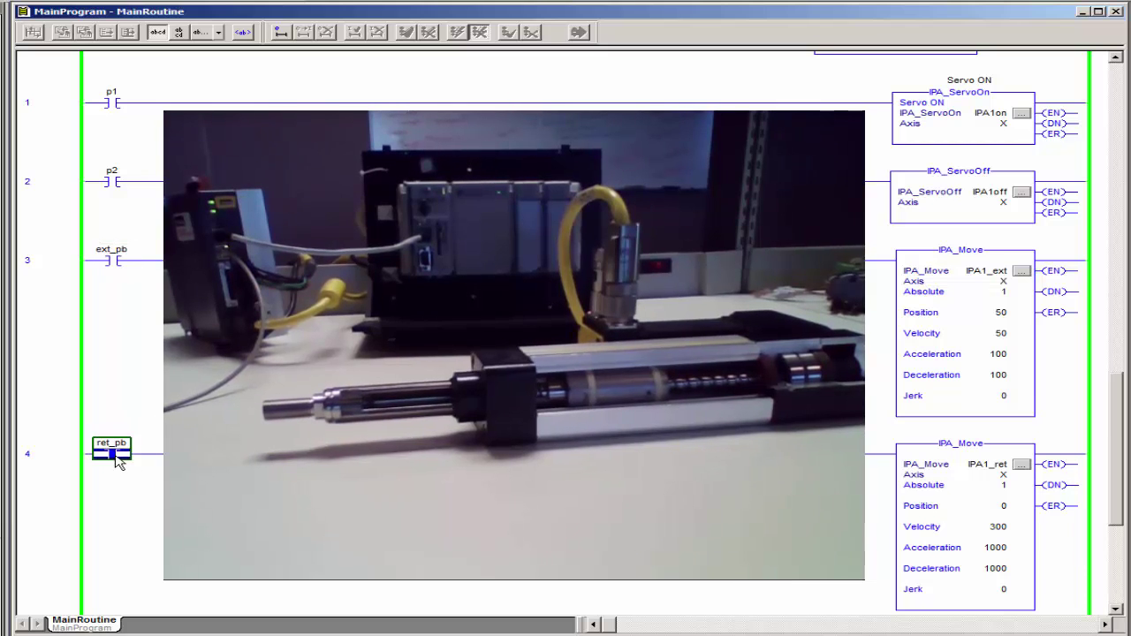
{"action": "key", "text": "ctrl+t"}
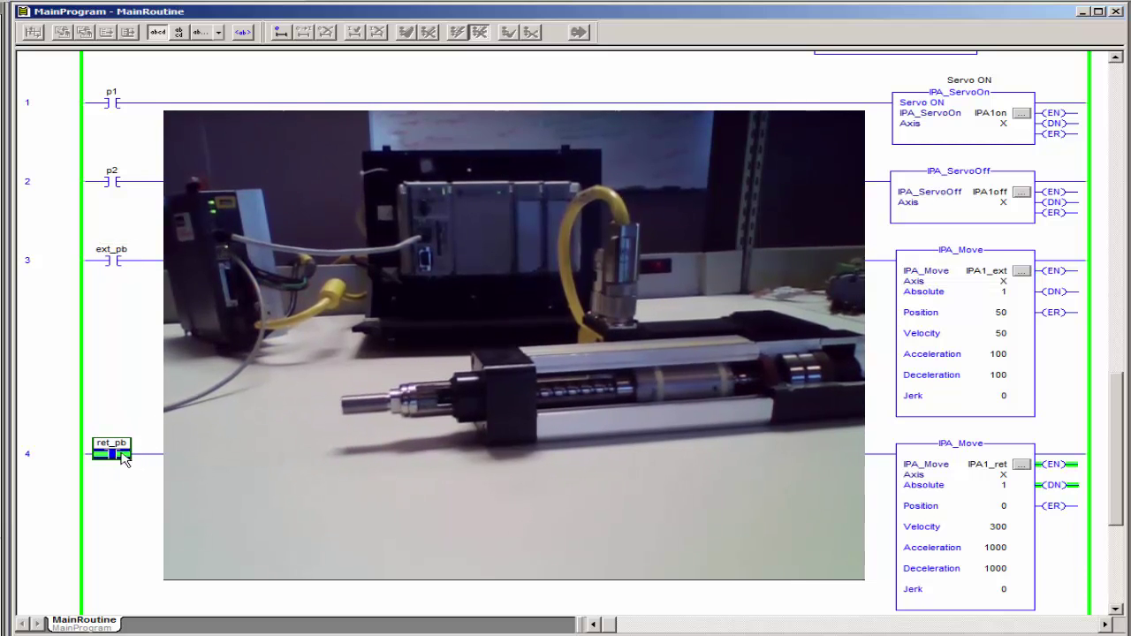
{"action": "key", "text": "ctrl+t"}
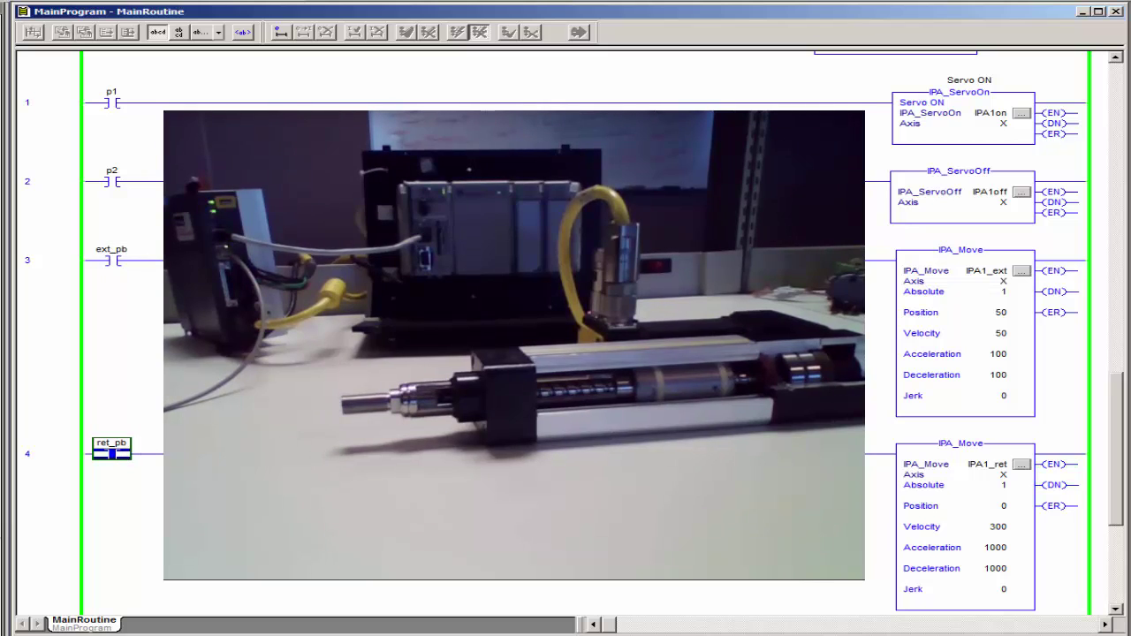